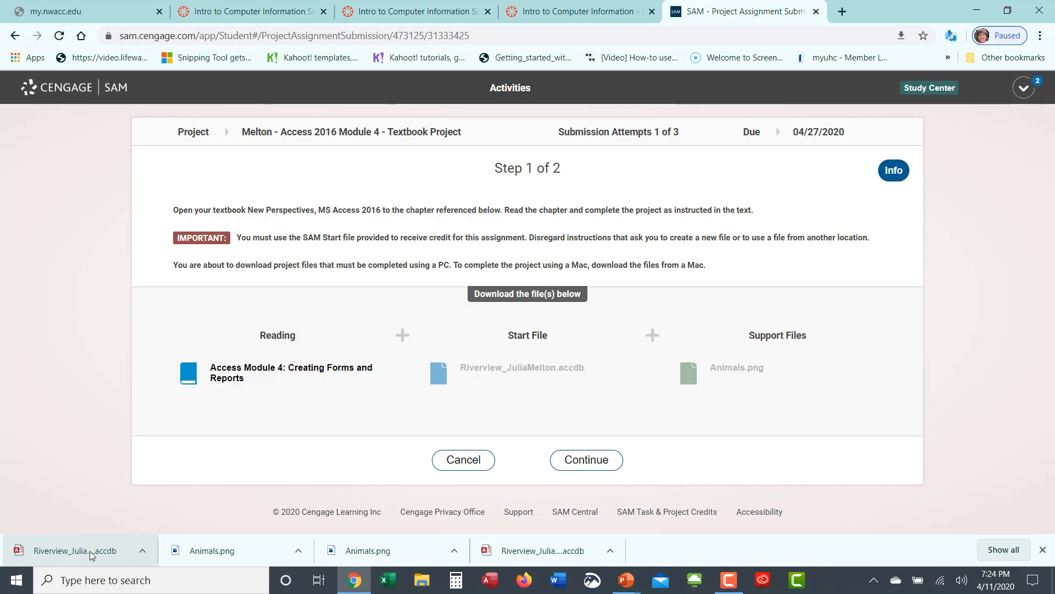
Step: Open the downloaded Riverview database, enable its content, and select the Owner table
click(92, 551)
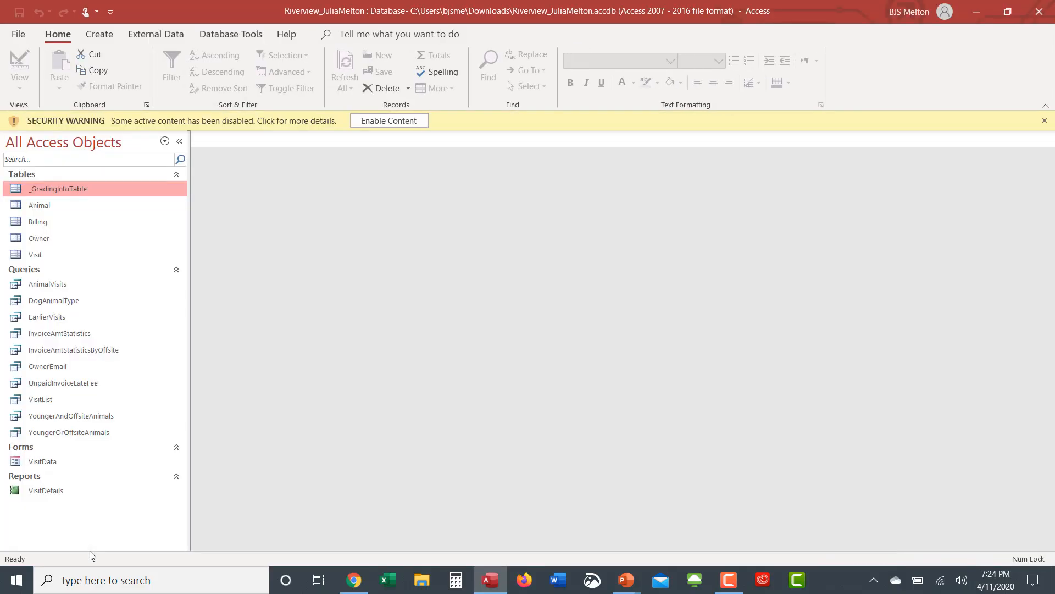
click(377, 123)
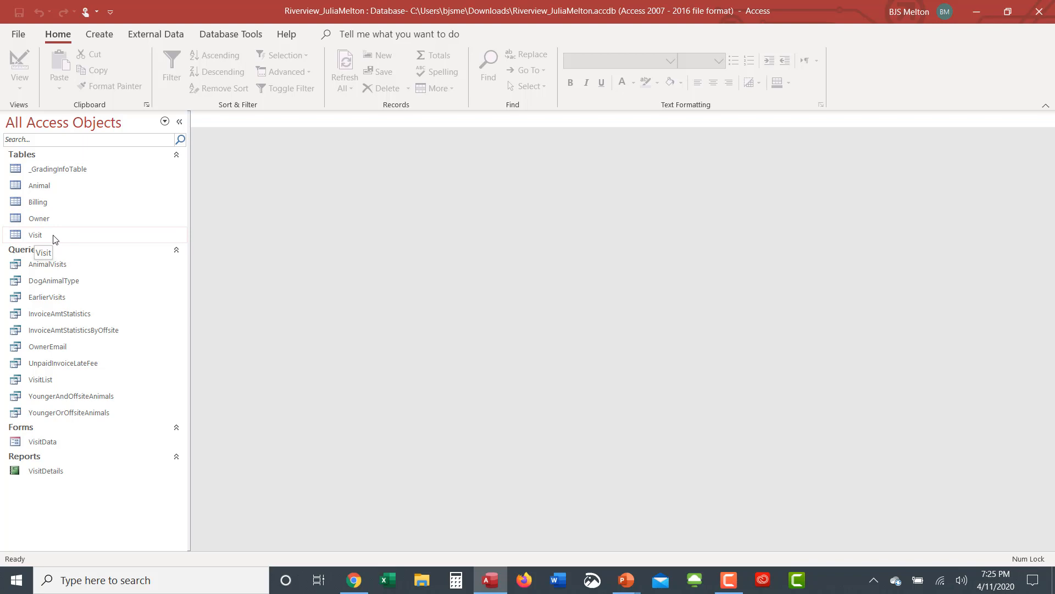
click(39, 221)
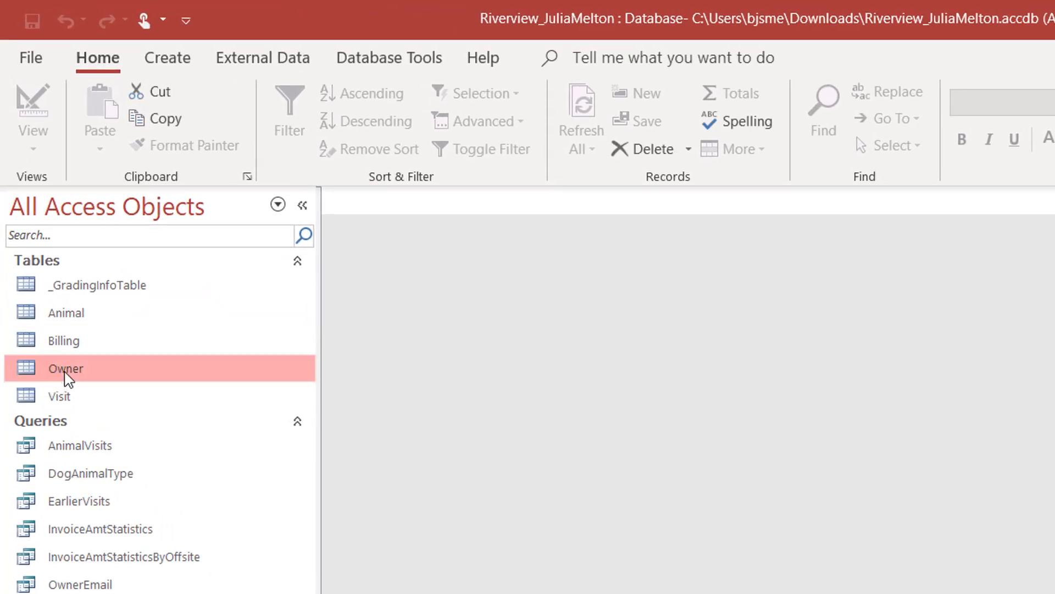
Step: Launch the Form Wizard from the Create commands, using the Owner table as the source
click(177, 59)
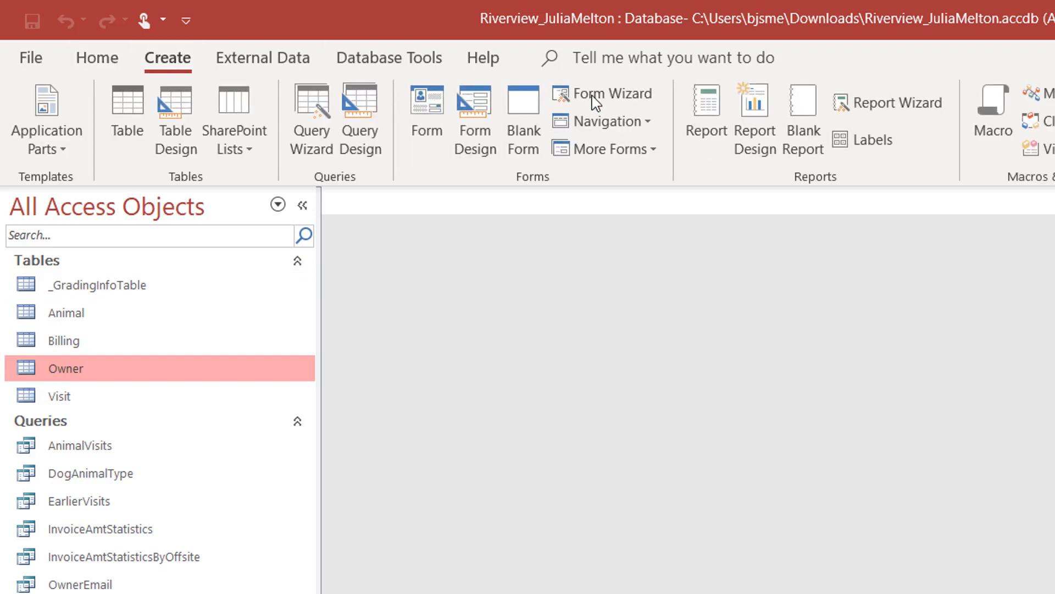
click(646, 93)
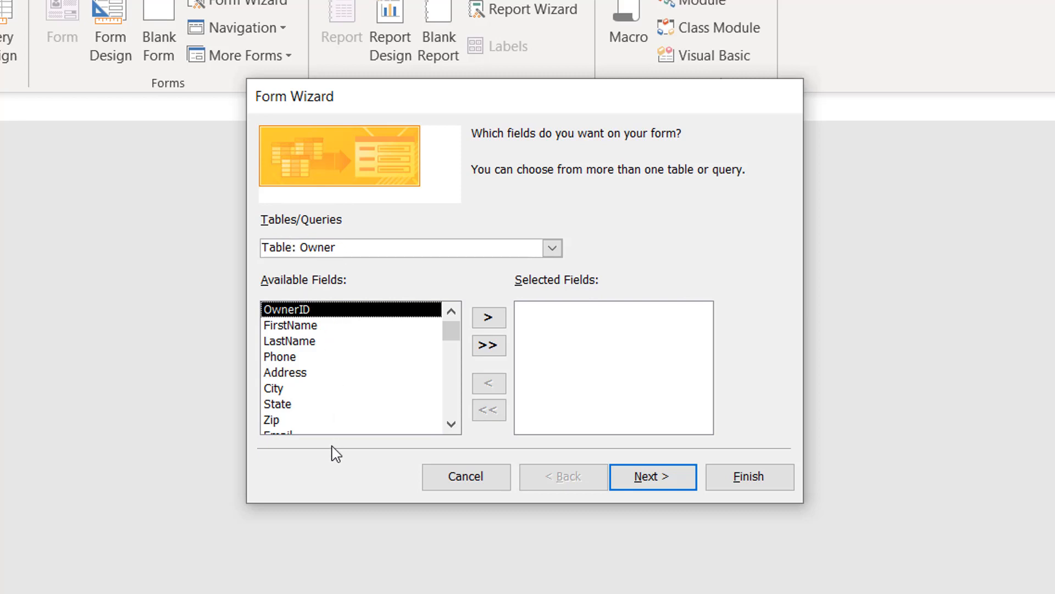
Step: Add all Owner fields to the form, moving Phone to the end after Email
click(491, 346)
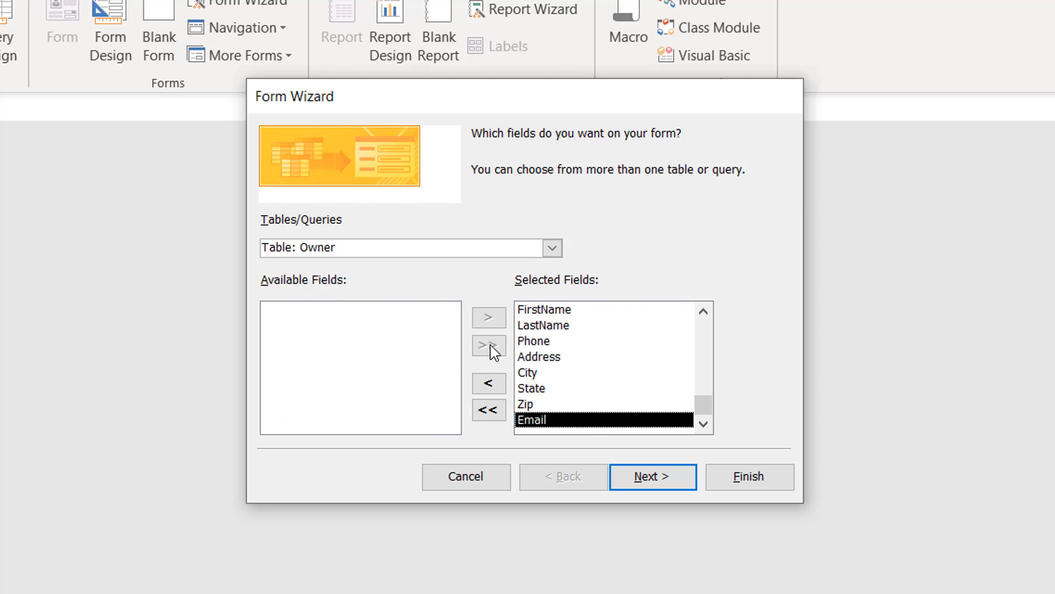
click(548, 342)
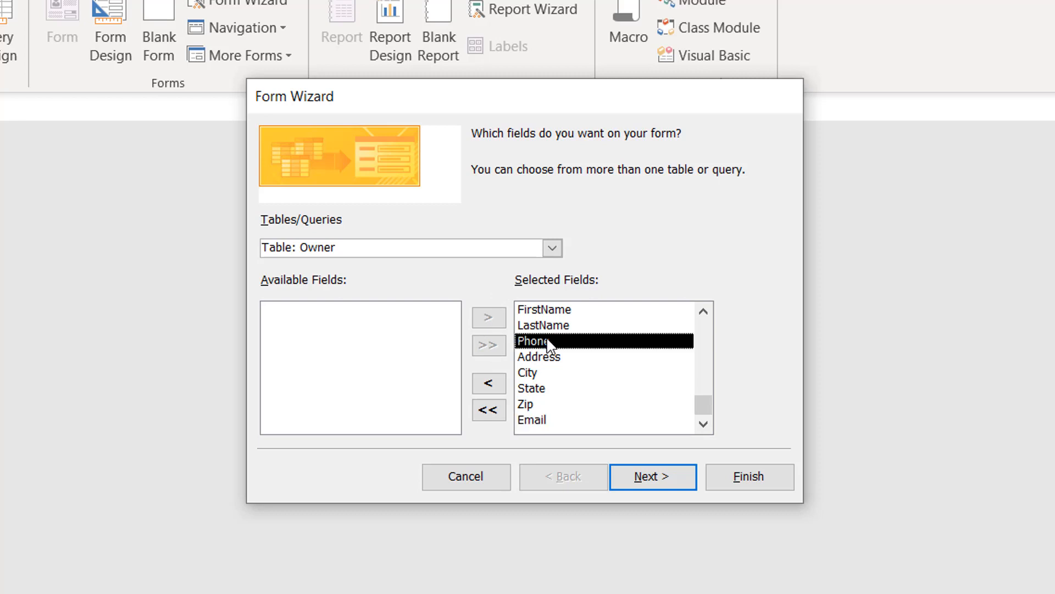
click(478, 388)
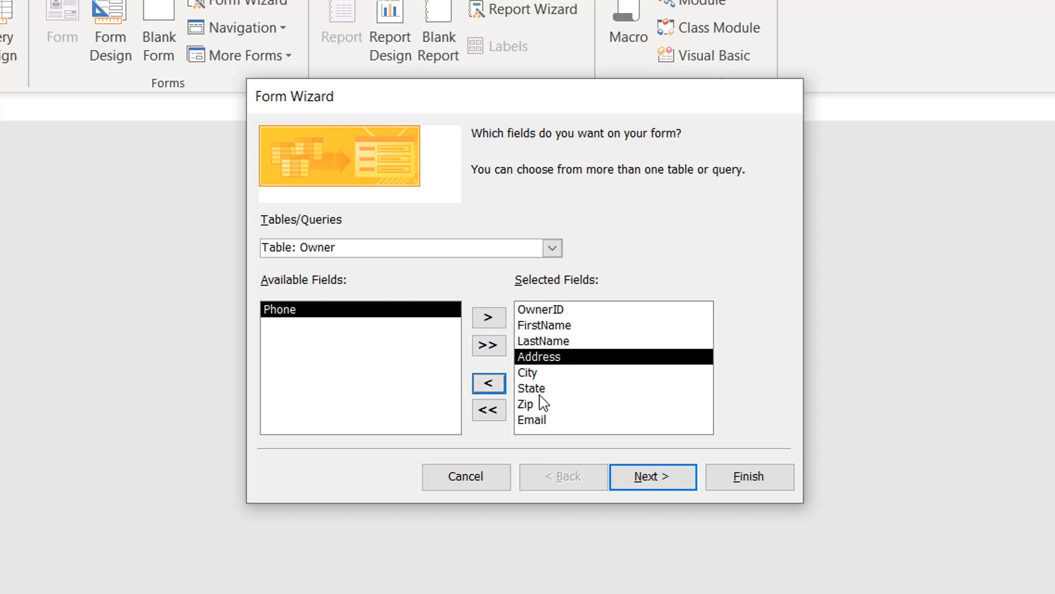
click(541, 421)
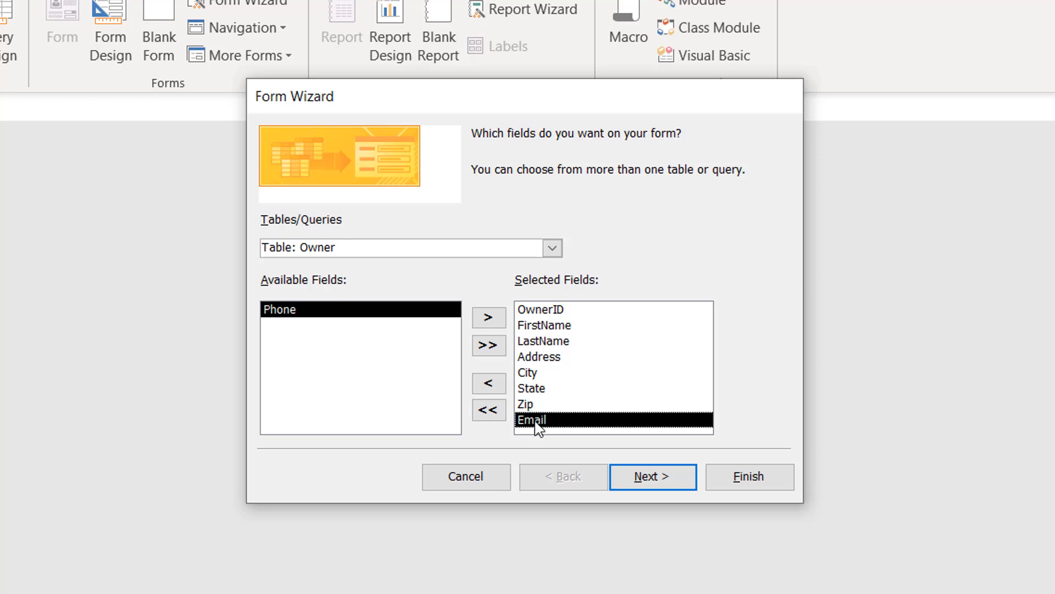
click(488, 319)
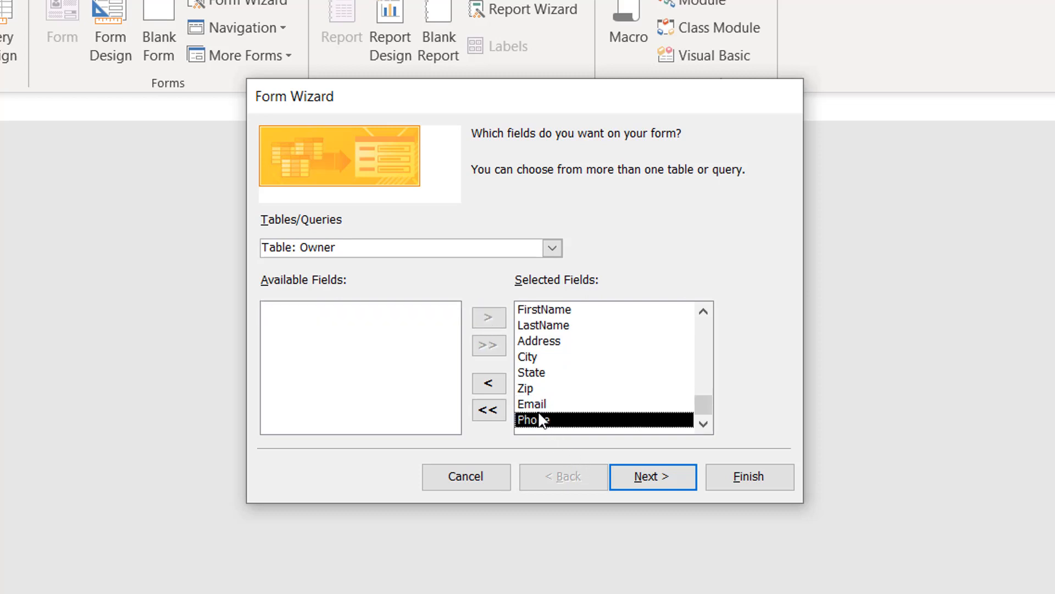
Step: Advance the Form Wizard to the layout page, keeping Columnar selected
click(653, 477)
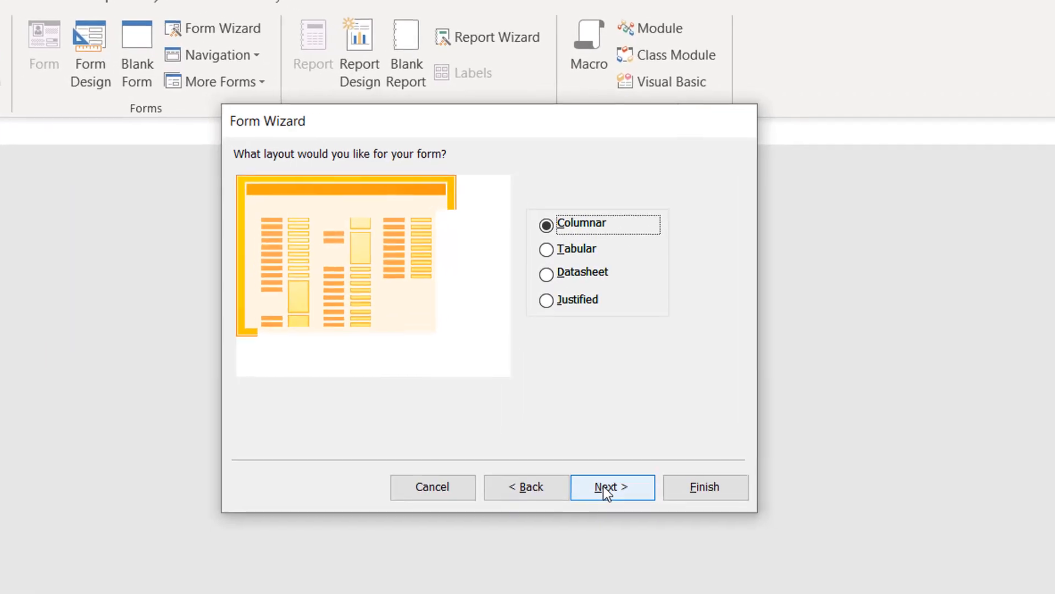
Step: Title the form 'OwnerData' and finish the wizard to open it
click(599, 332)
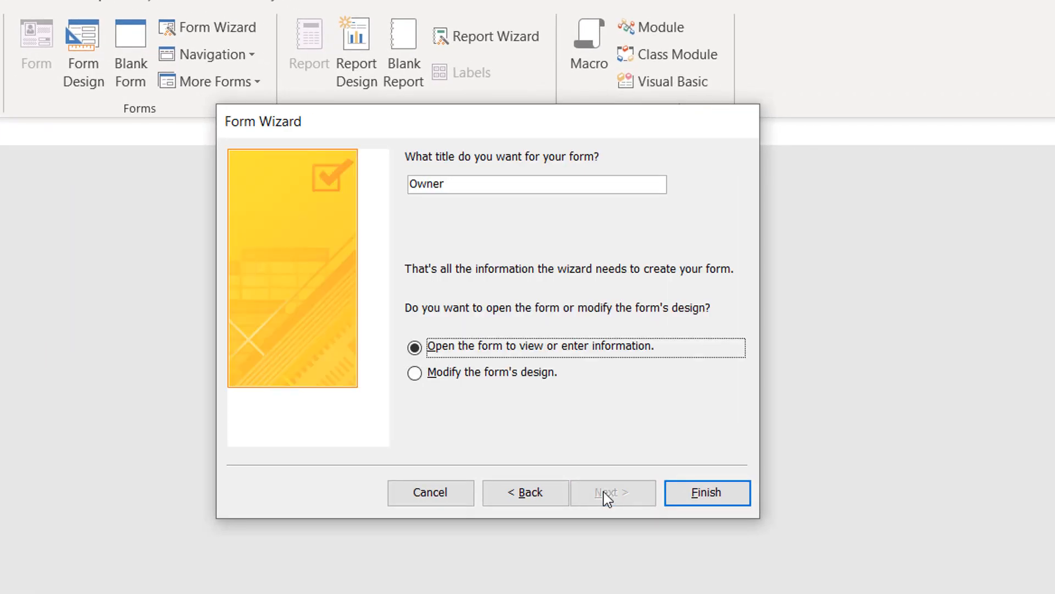
click(469, 187)
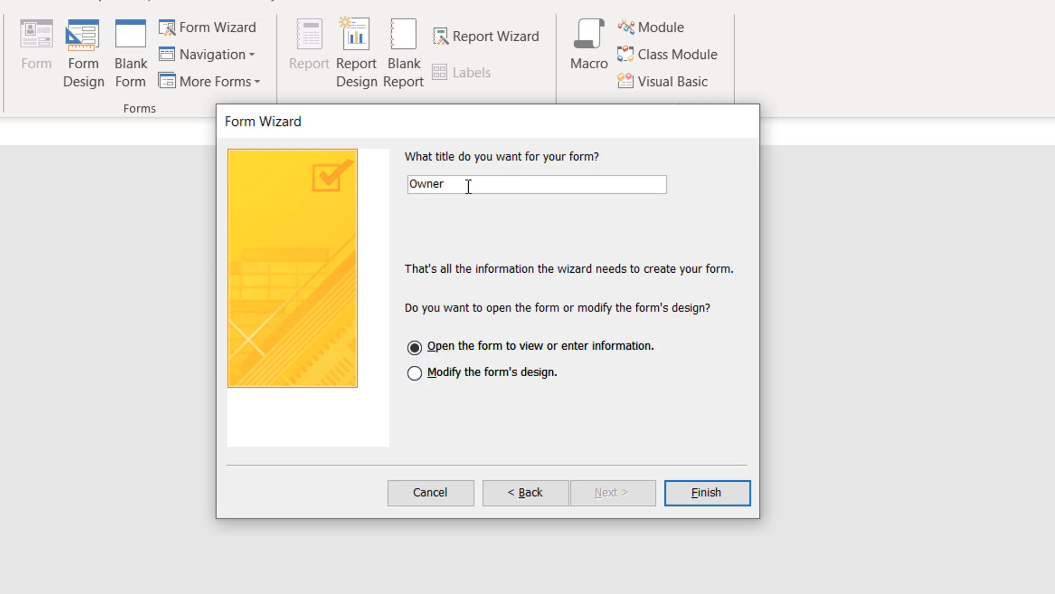
text(Data)
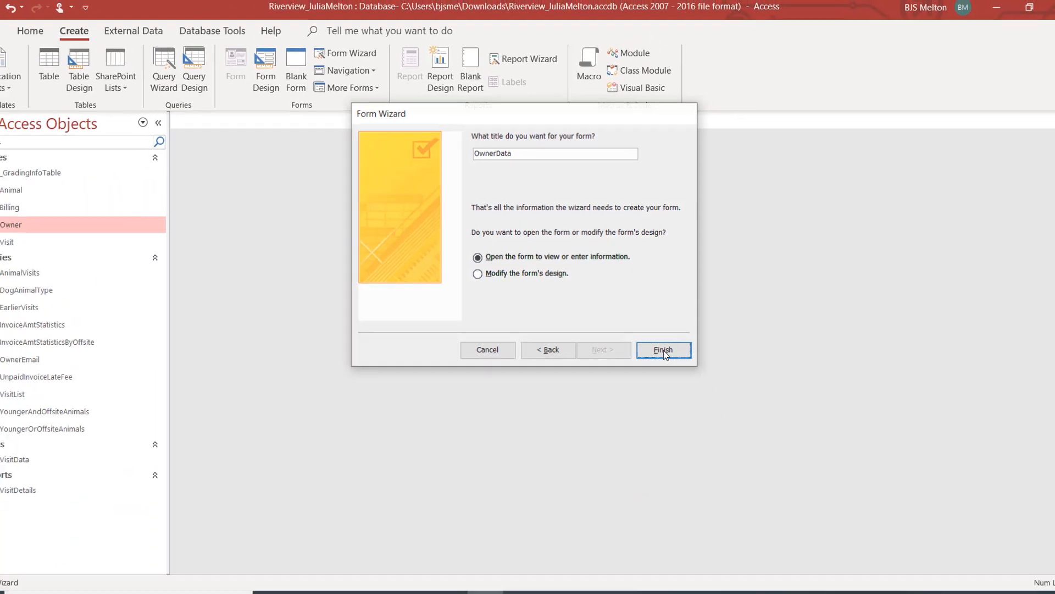
click(697, 464)
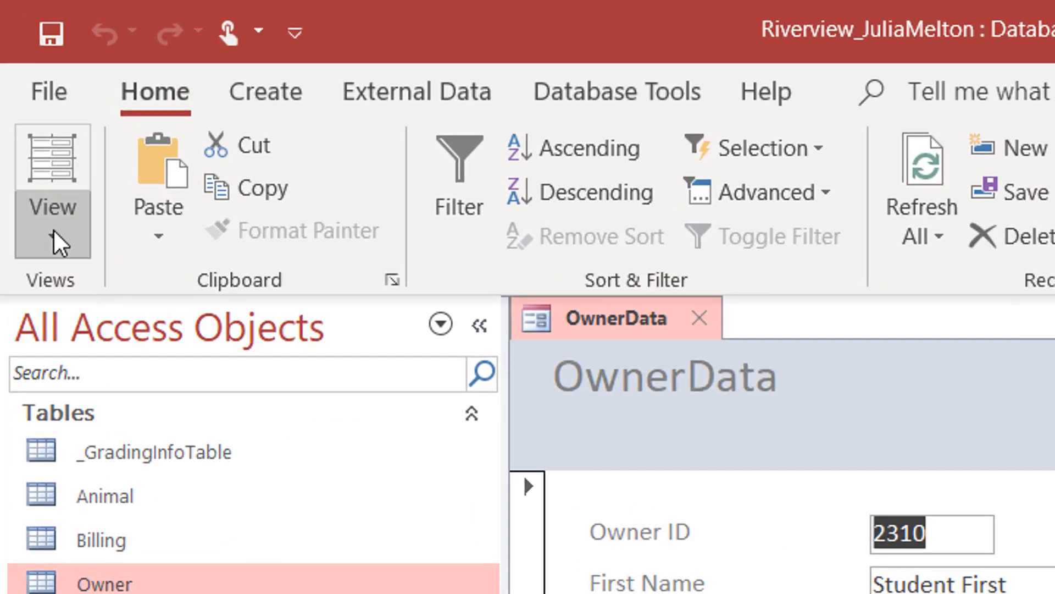
Step: Switch the OwnerData form to Layout View with the Form Layout design commands showing
click(54, 229)
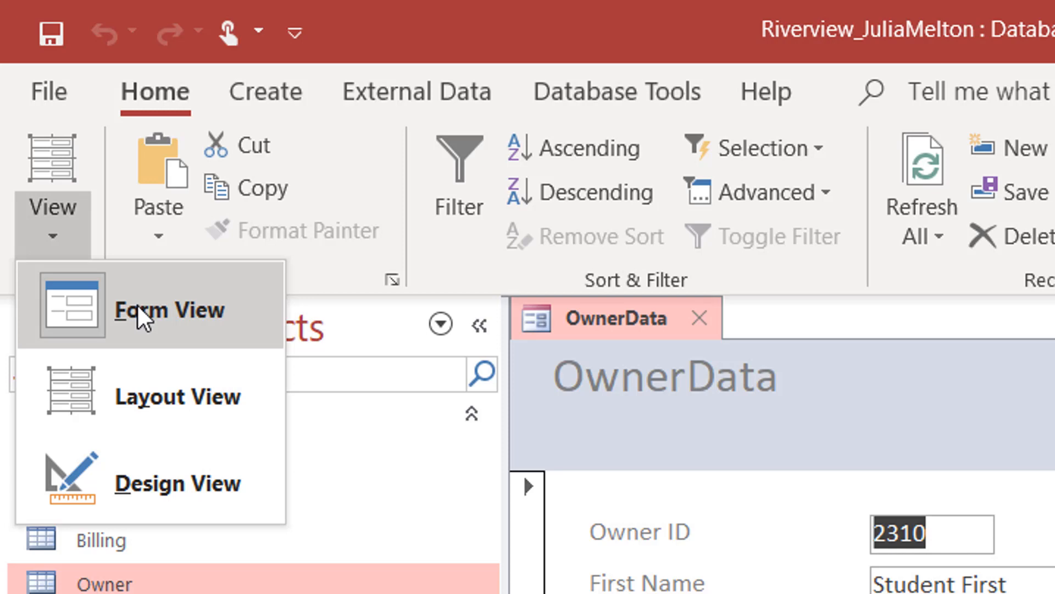
click(137, 387)
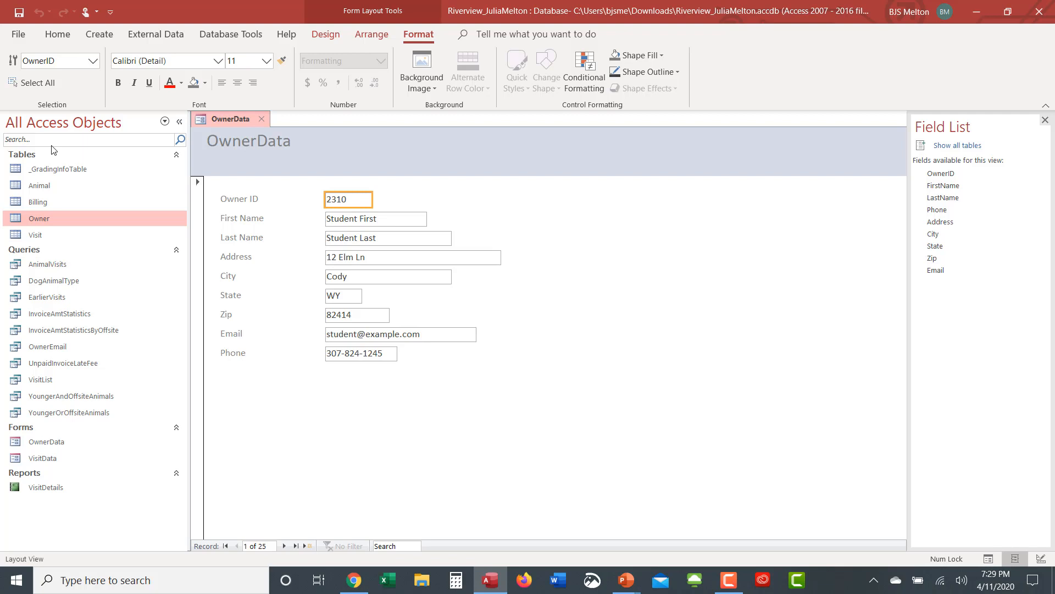
click(56, 35)
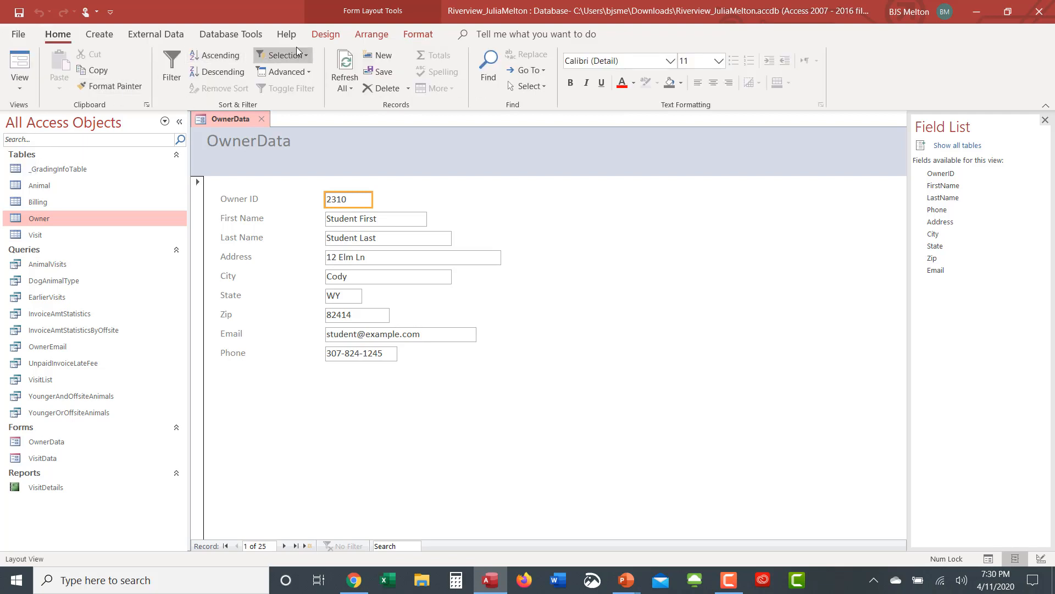
click(327, 36)
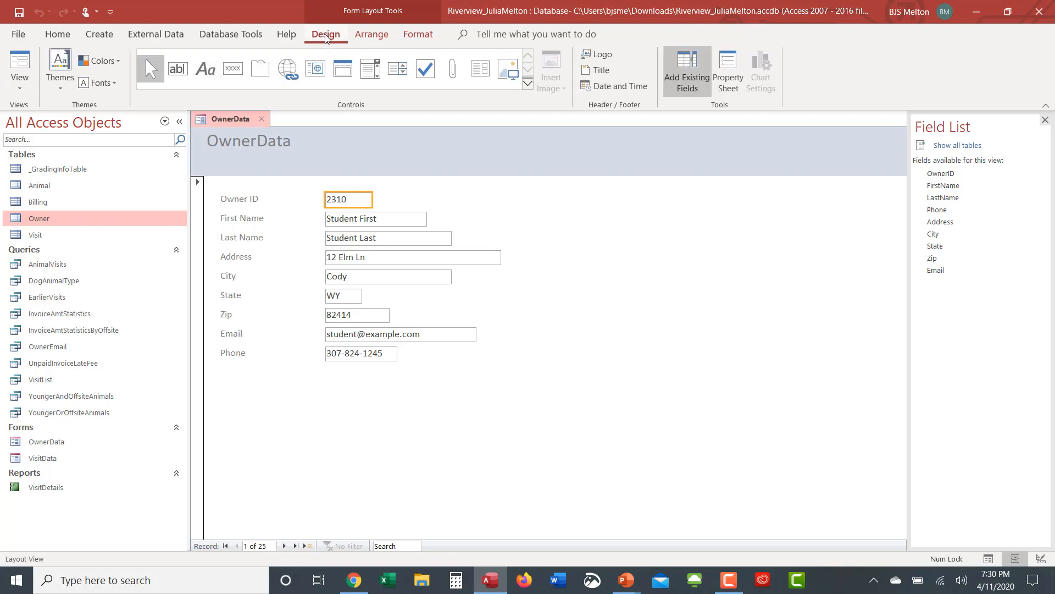
Step: Apply the Wisp theme to the OwnerData form only
click(59, 65)
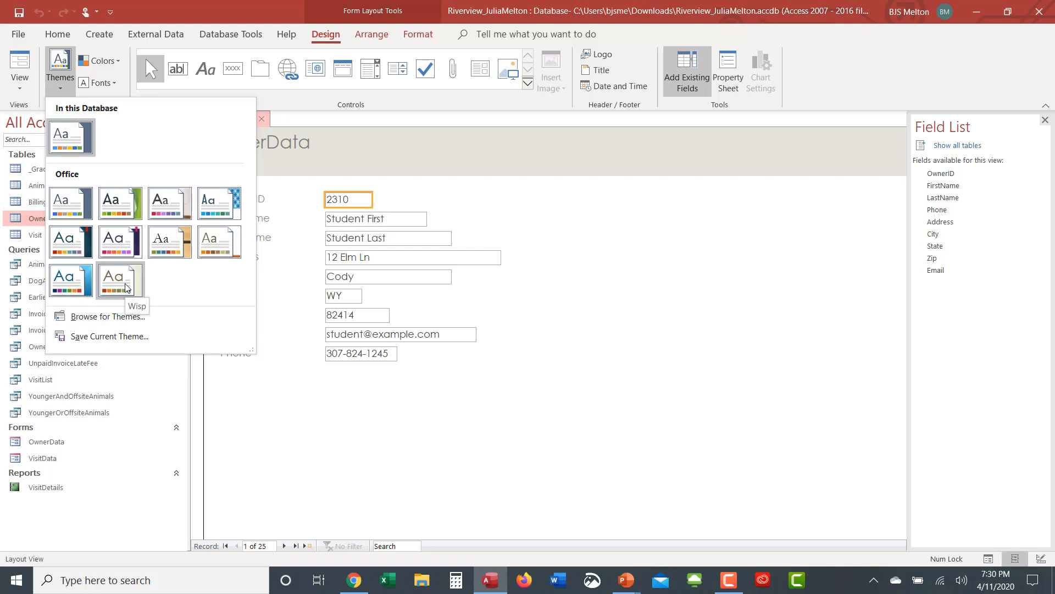
right_click(127, 288)
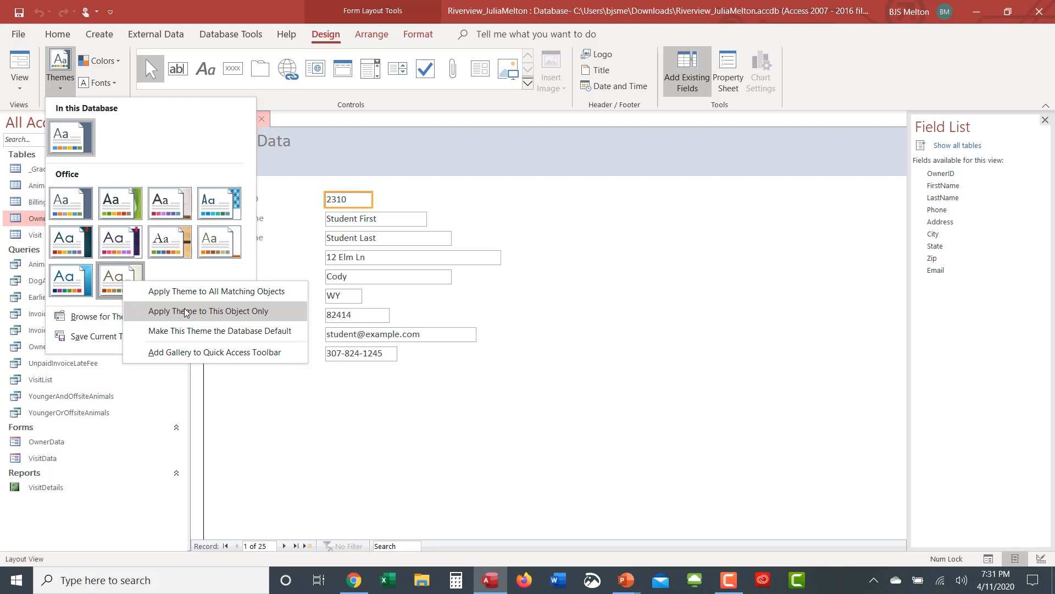
click(186, 311)
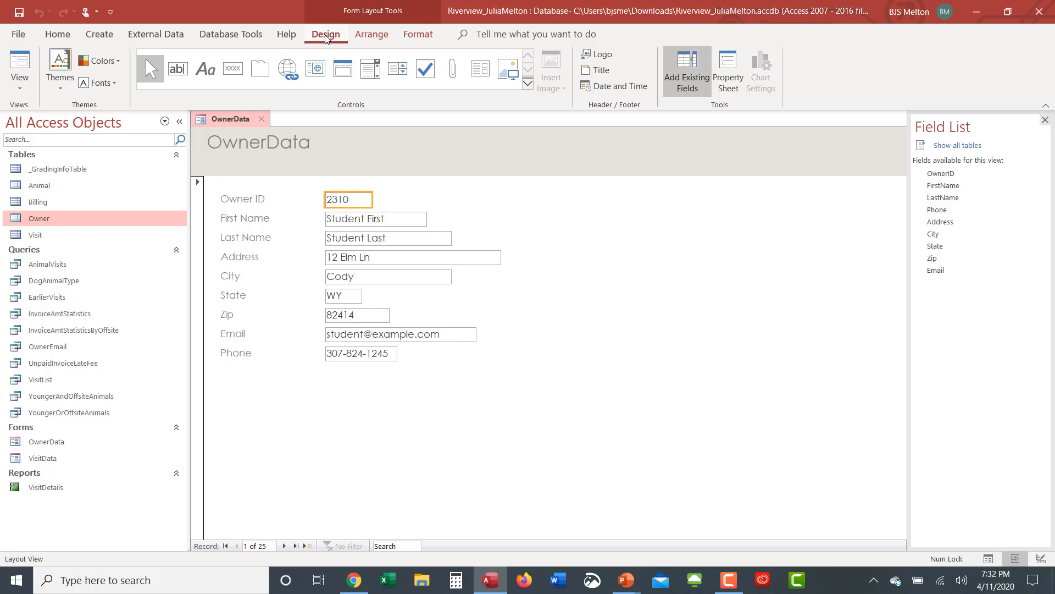
click(602, 54)
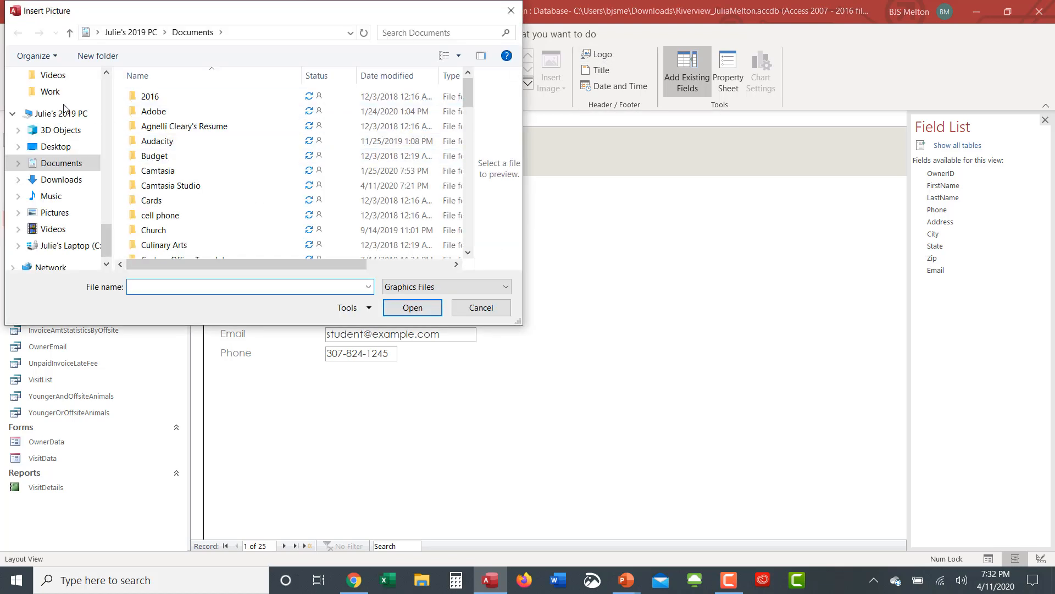
click(107, 86)
scroll(106, 86, up, 5)
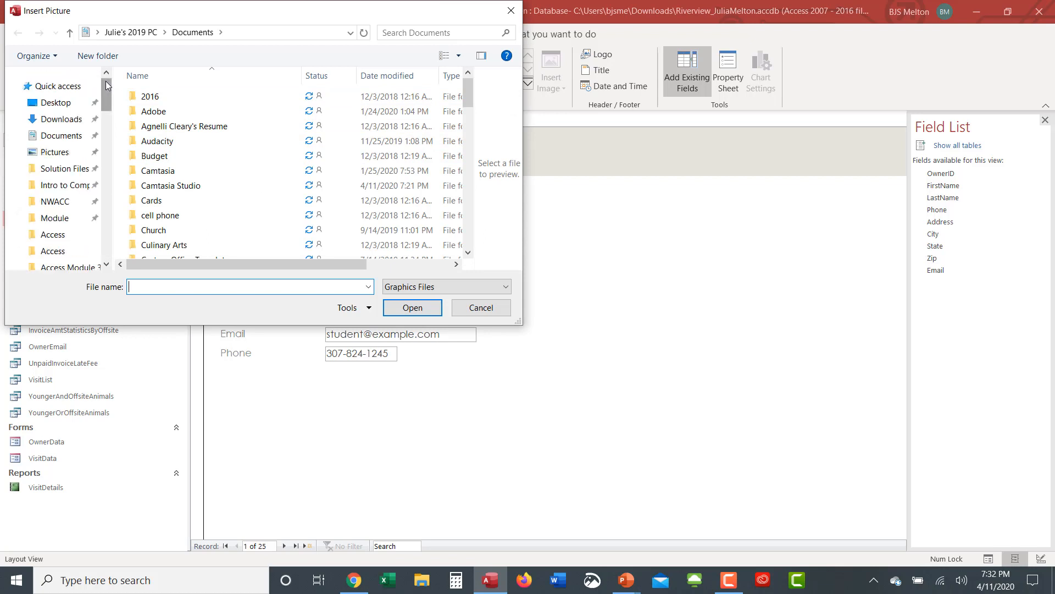
click(68, 122)
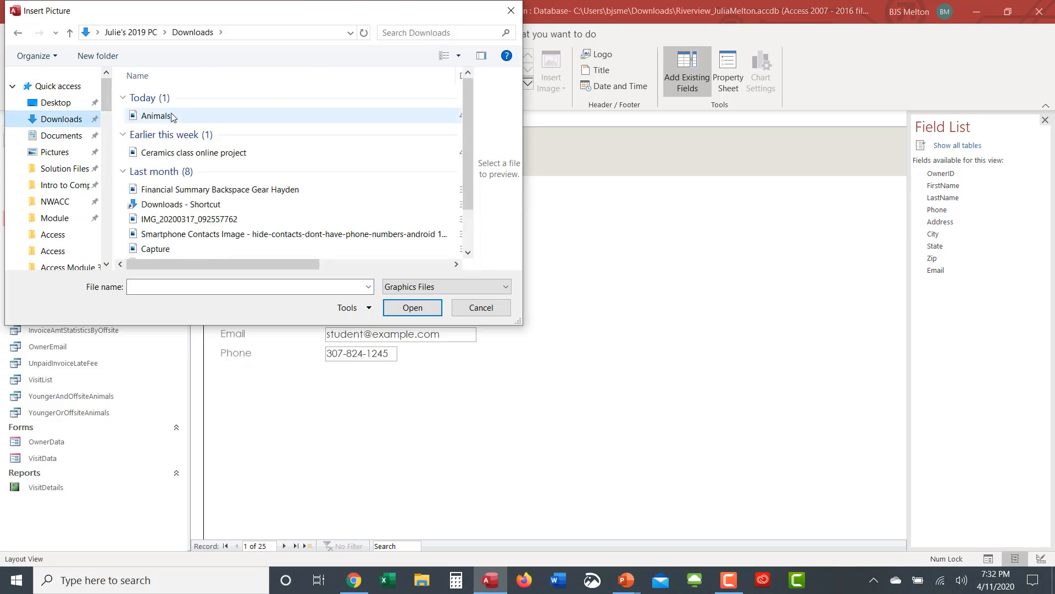
double_click(164, 117)
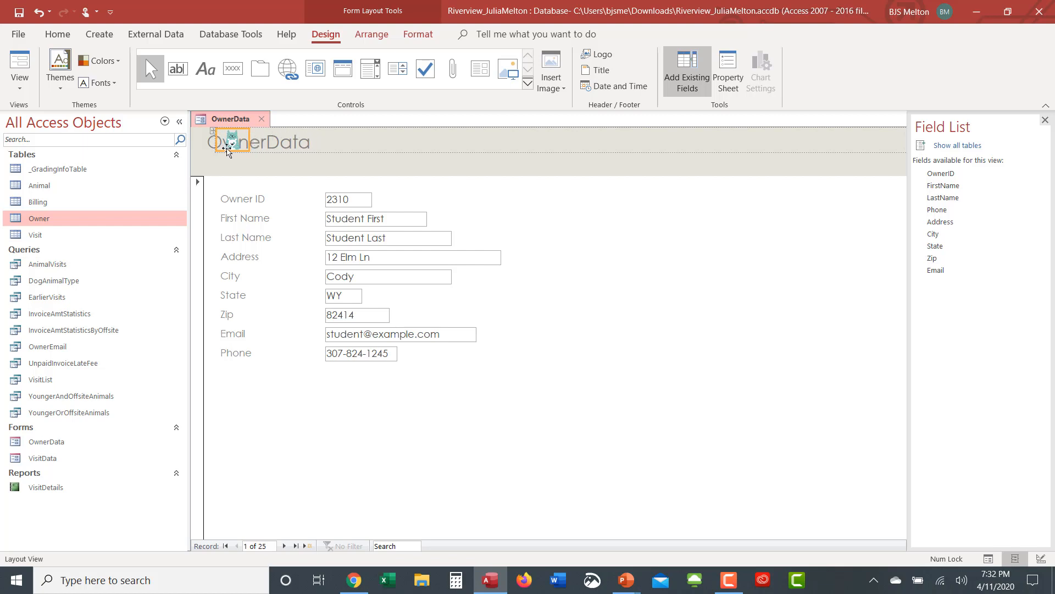
click(334, 154)
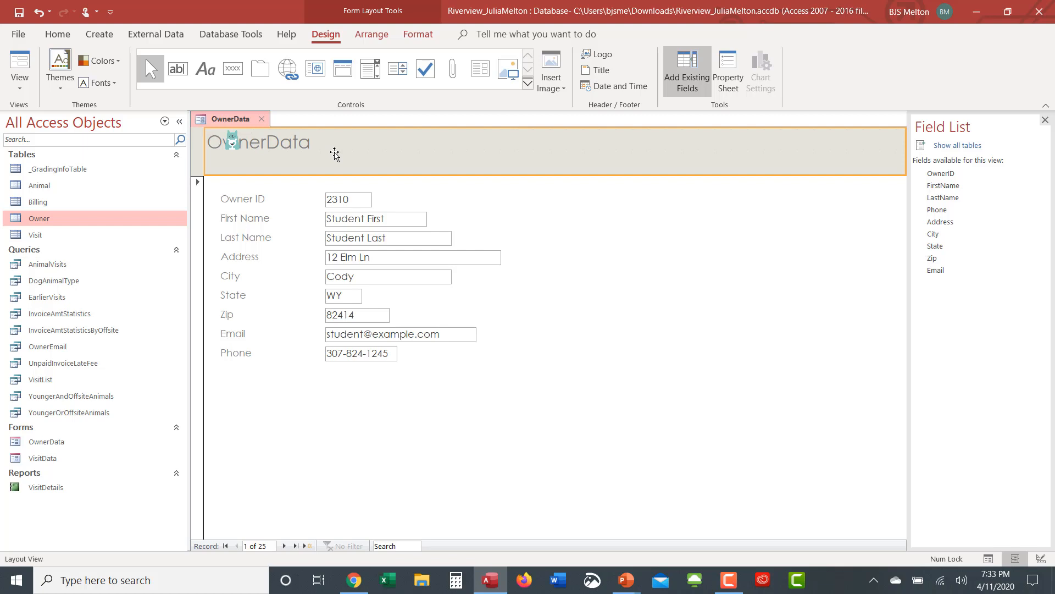
click(235, 141)
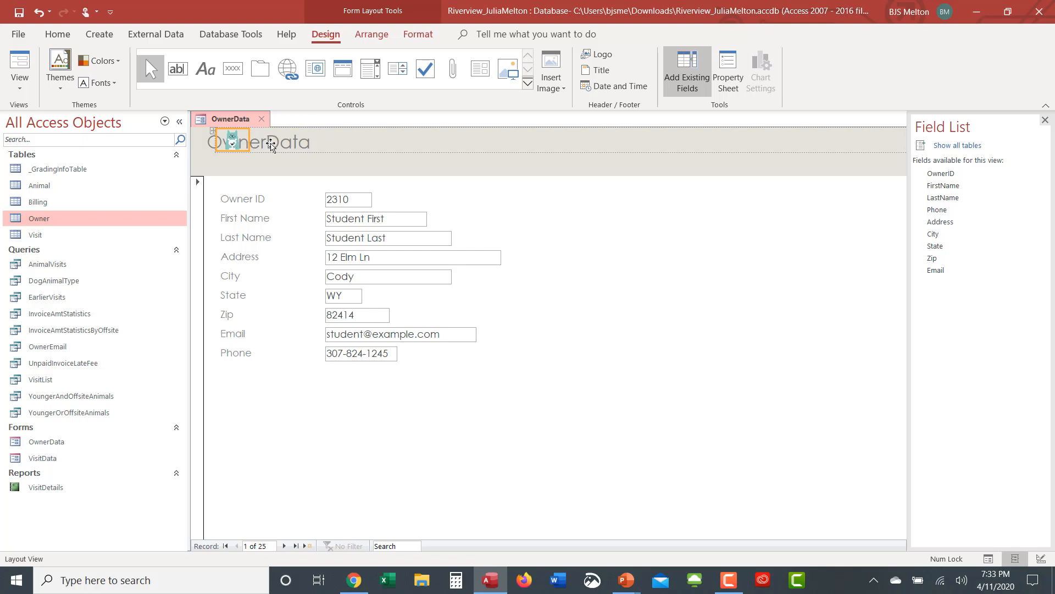
Step: Detach the cat logo from the control layout with Layout > Remove Layout
right_click(232, 141)
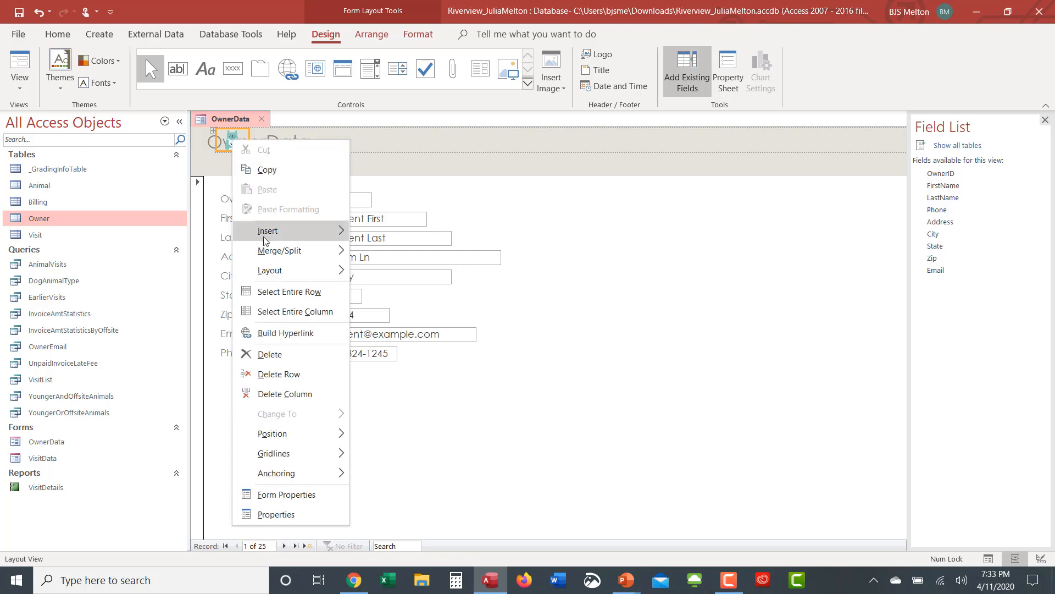
mouse_move(271, 278)
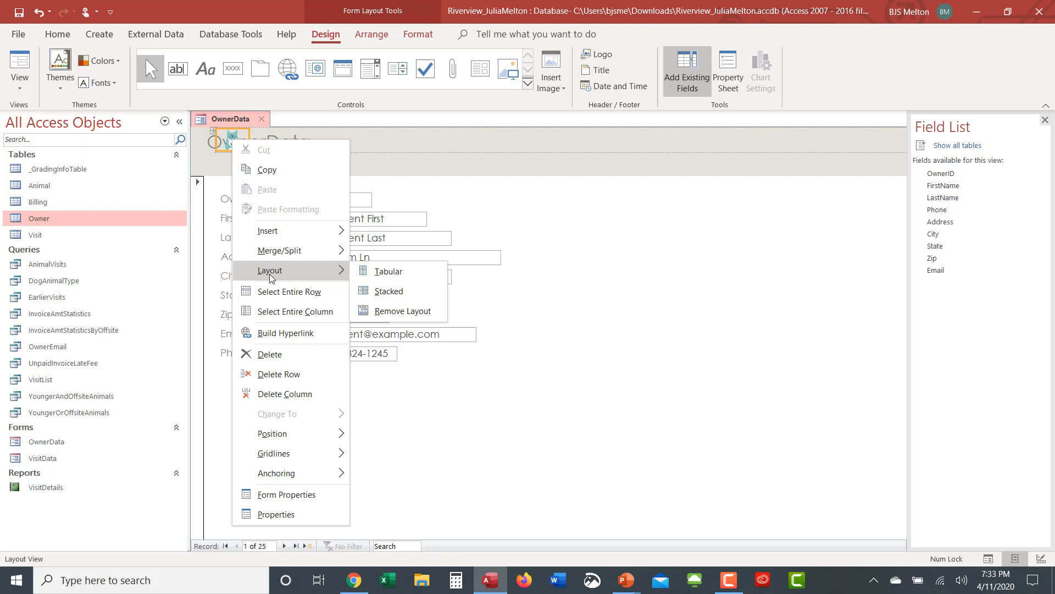
click(386, 311)
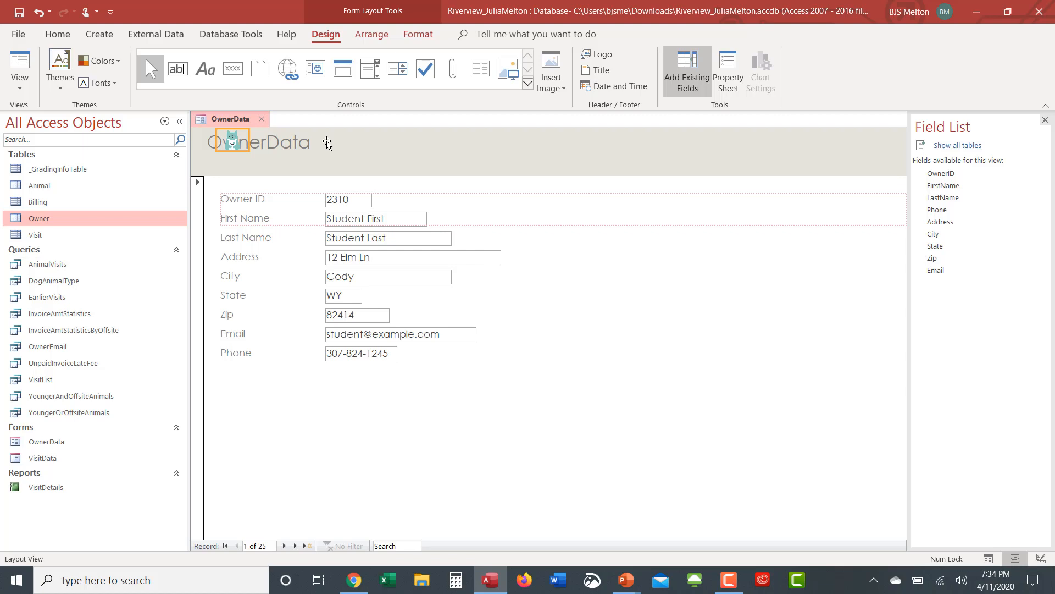
Step: Drag the cat logo clear of the title to just right of OwnerData
drag(327, 143, 327, 143)
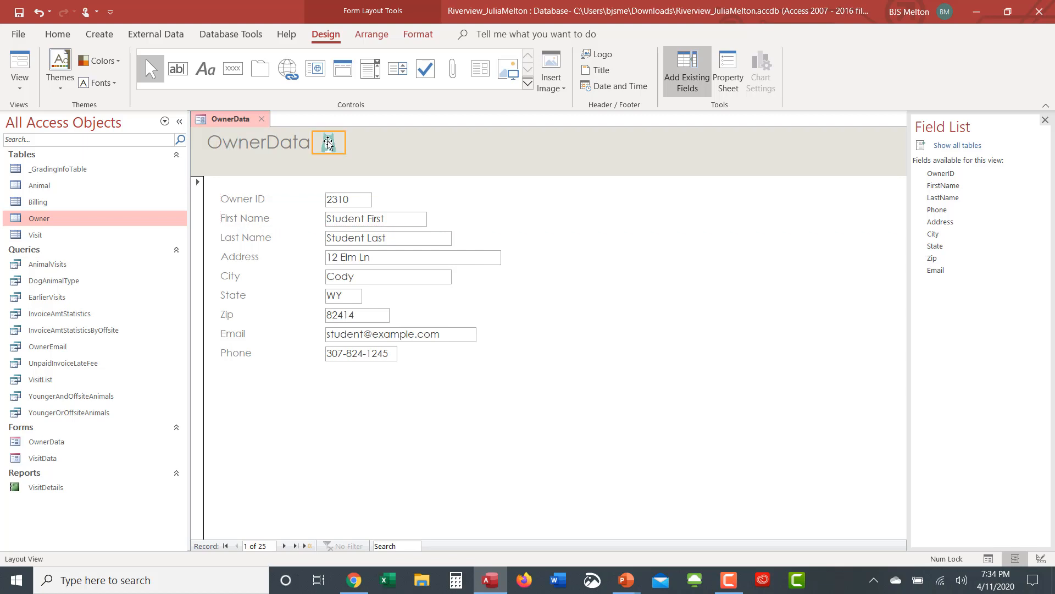
drag(328, 143, 331, 140)
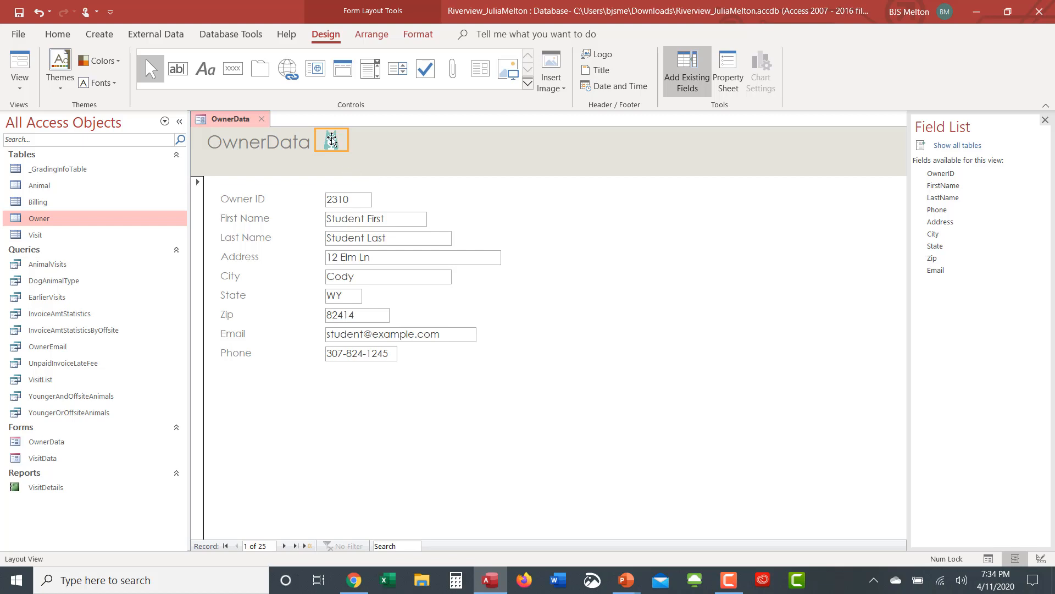
drag(332, 138, 344, 138)
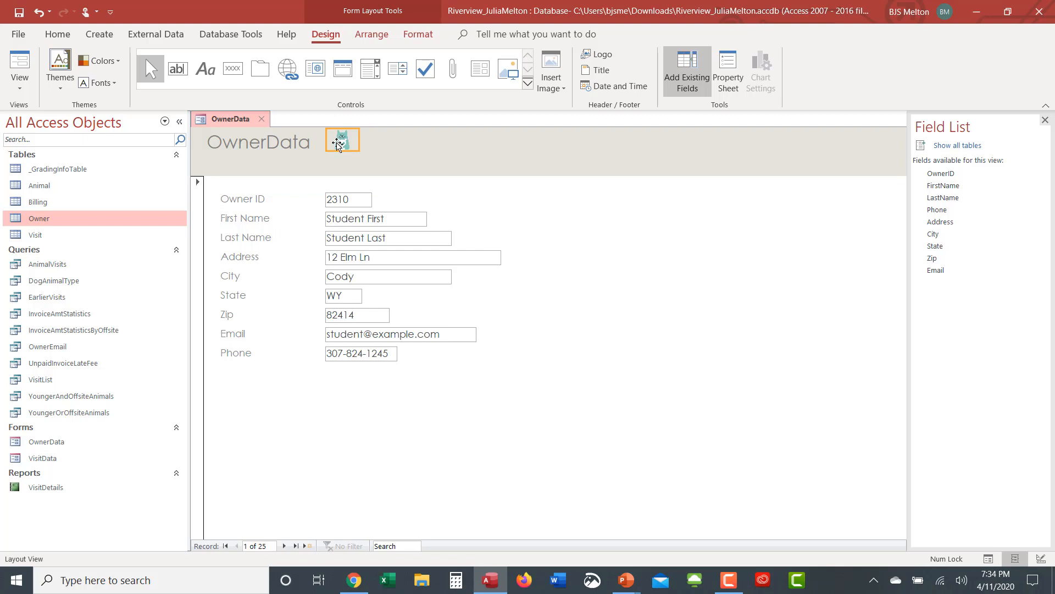
click(403, 162)
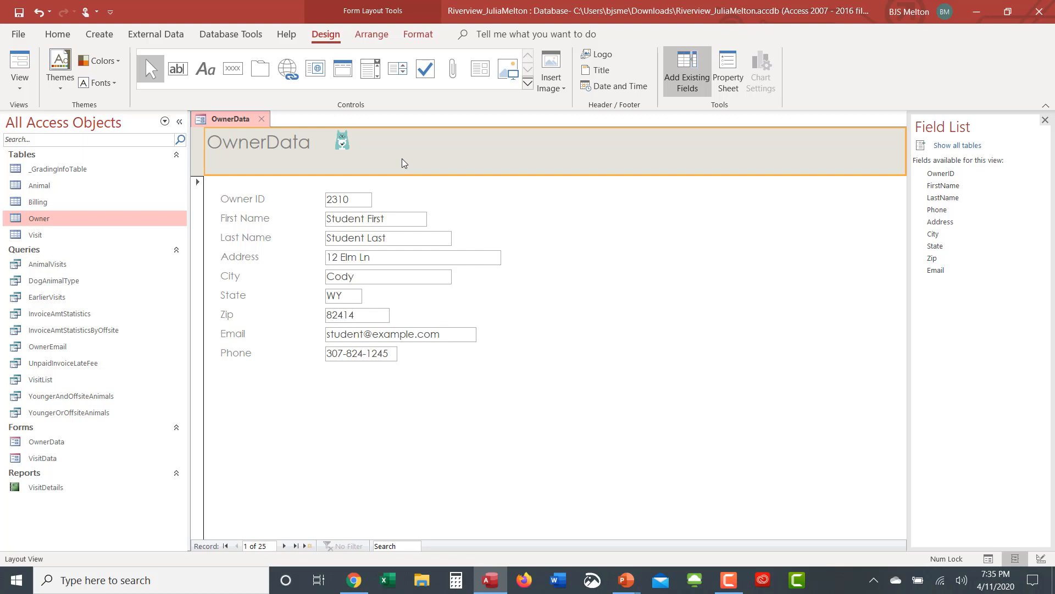
Step: Separate the title text into 'Owner' and 'Data' with a break between the words
click(255, 144)
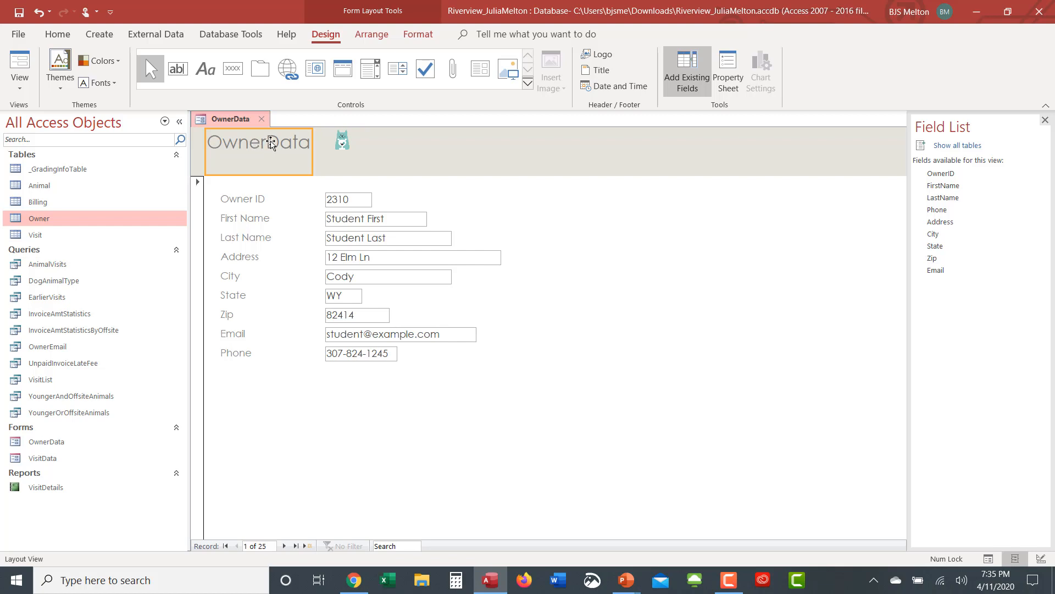
double_click(265, 143)
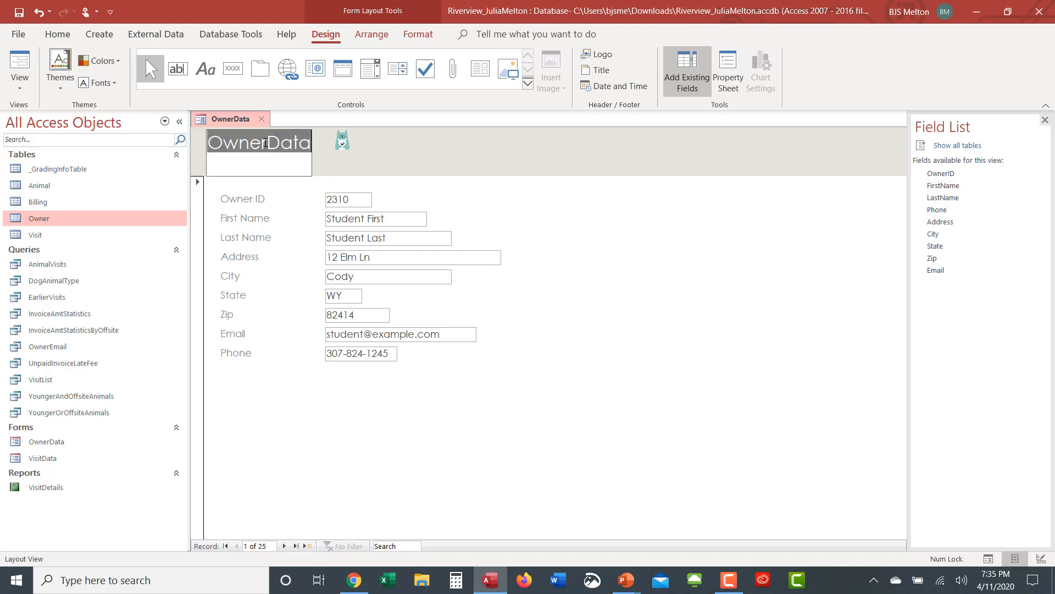
click(265, 142)
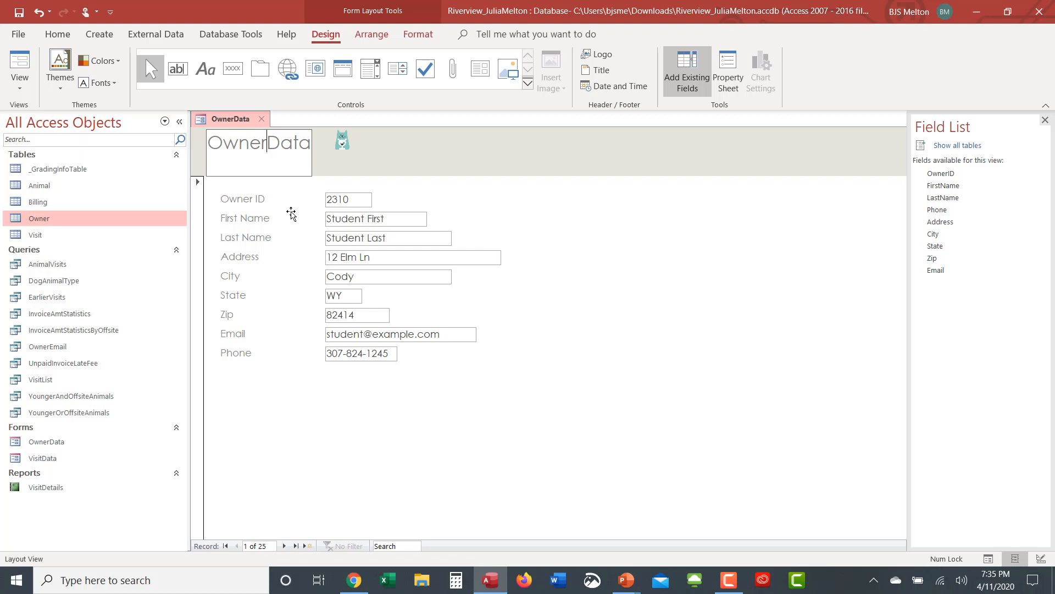
key(ctrl+Return)
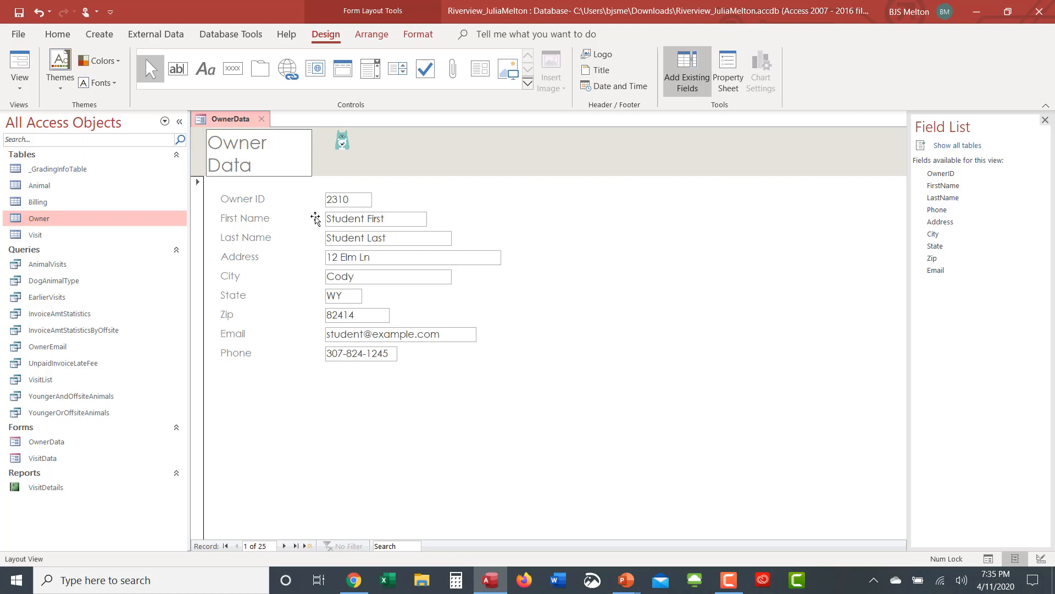
click(326, 161)
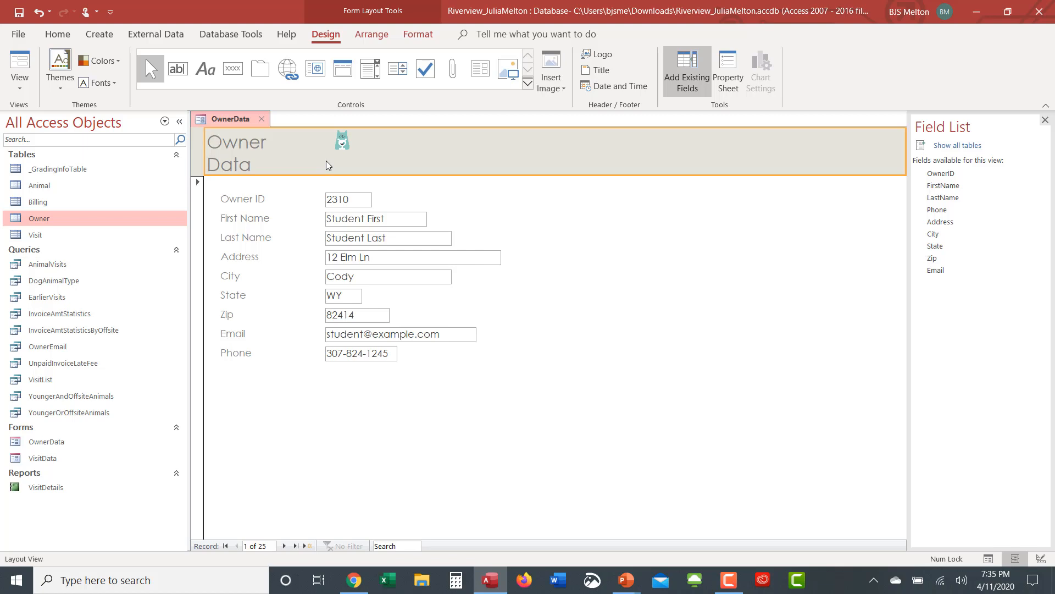
Step: Widen the Owner Data title label so it fits on one line beside the logo
click(255, 157)
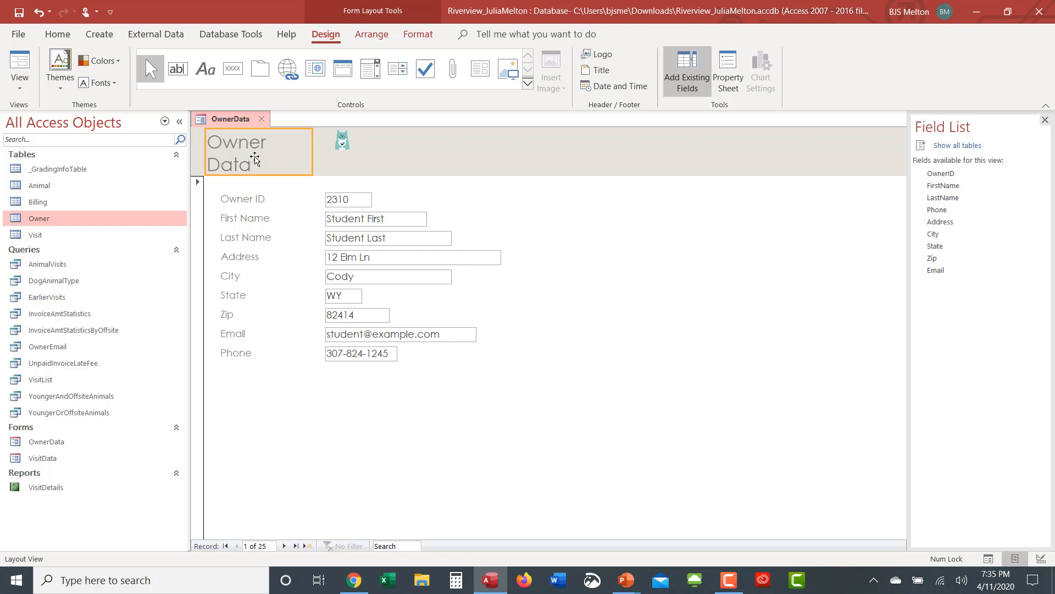
click(313, 148)
drag(314, 148, 322, 146)
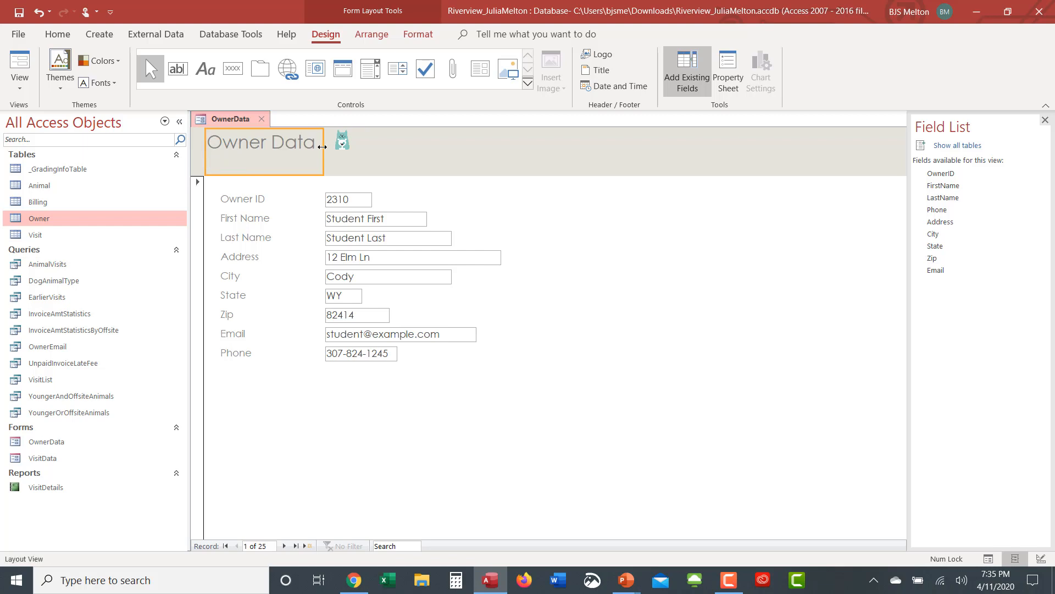
click(365, 153)
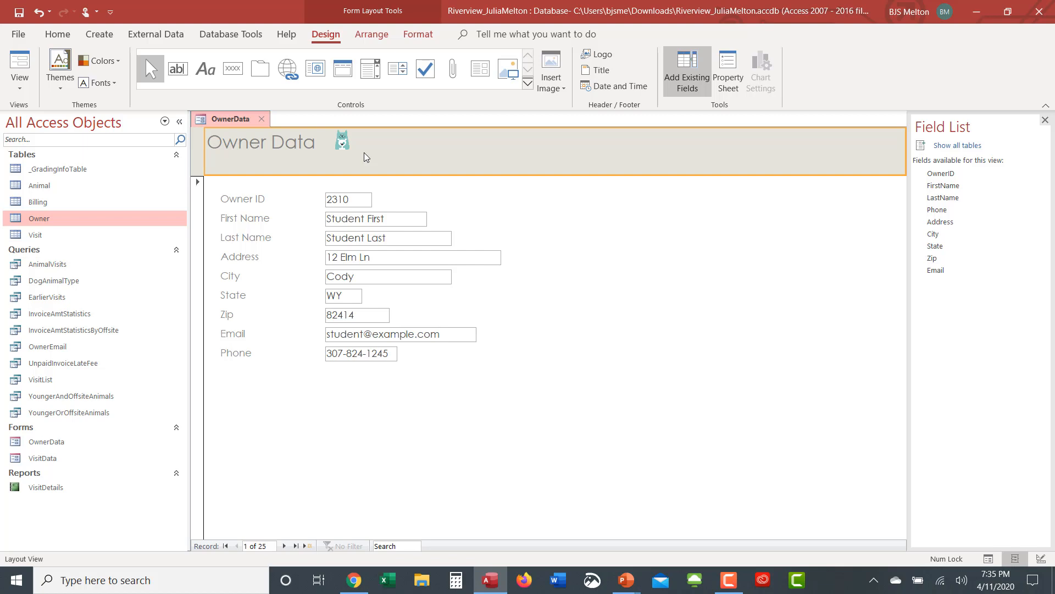
double_click(275, 144)
click(298, 144)
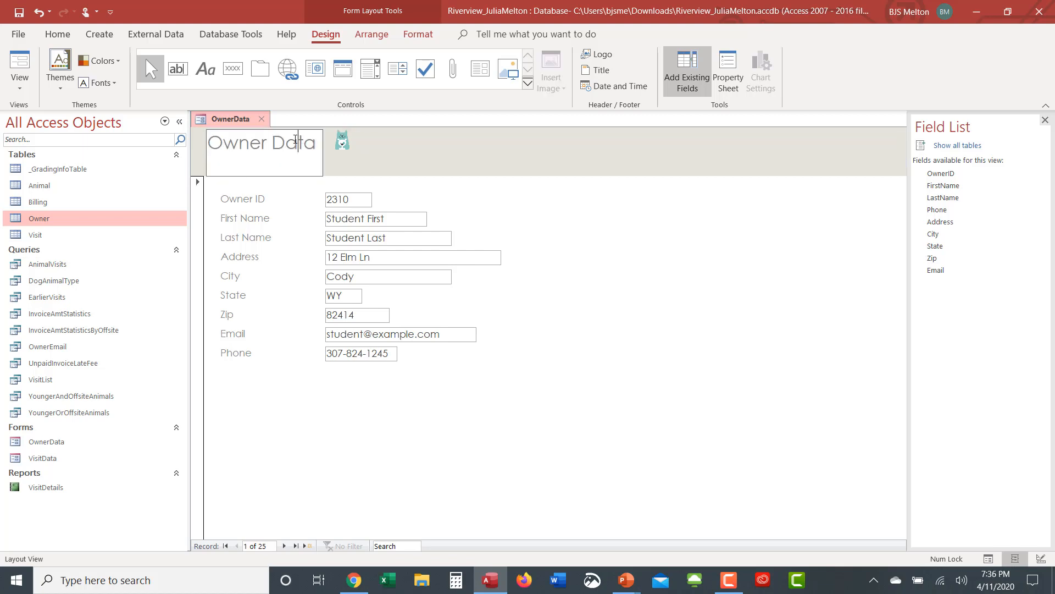
click(346, 164)
click(286, 146)
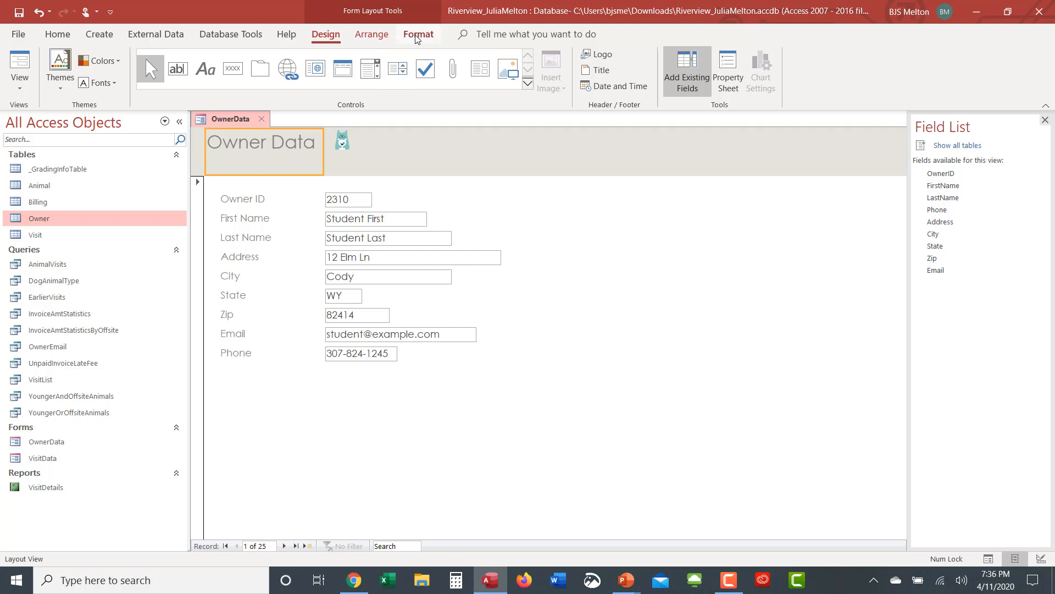
Step: Change the Owner Data title's font colour to Black, Text 1, Lighter 25%
click(417, 36)
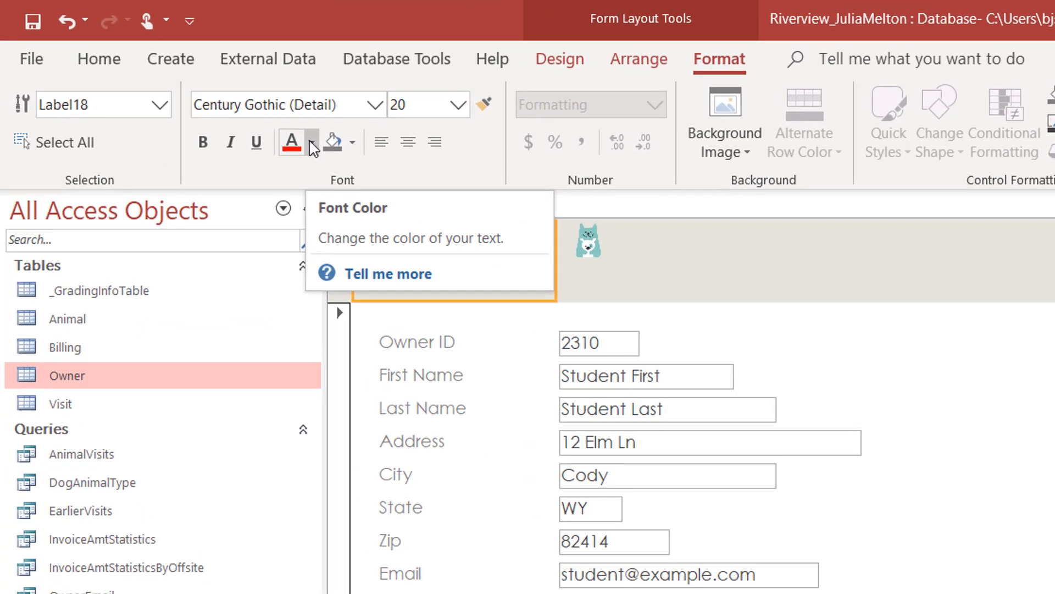
click(181, 84)
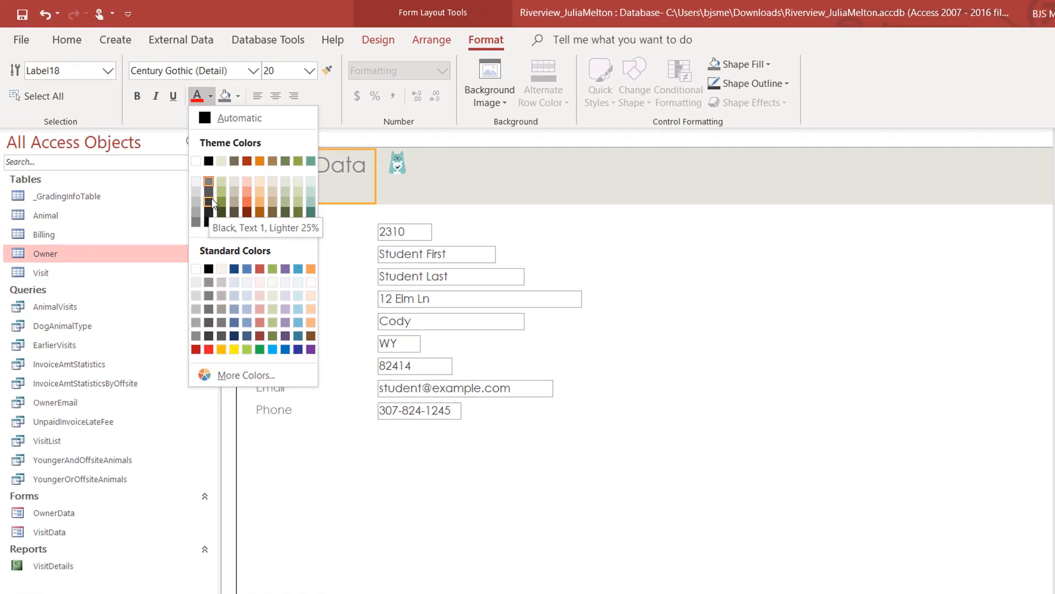
click(302, 292)
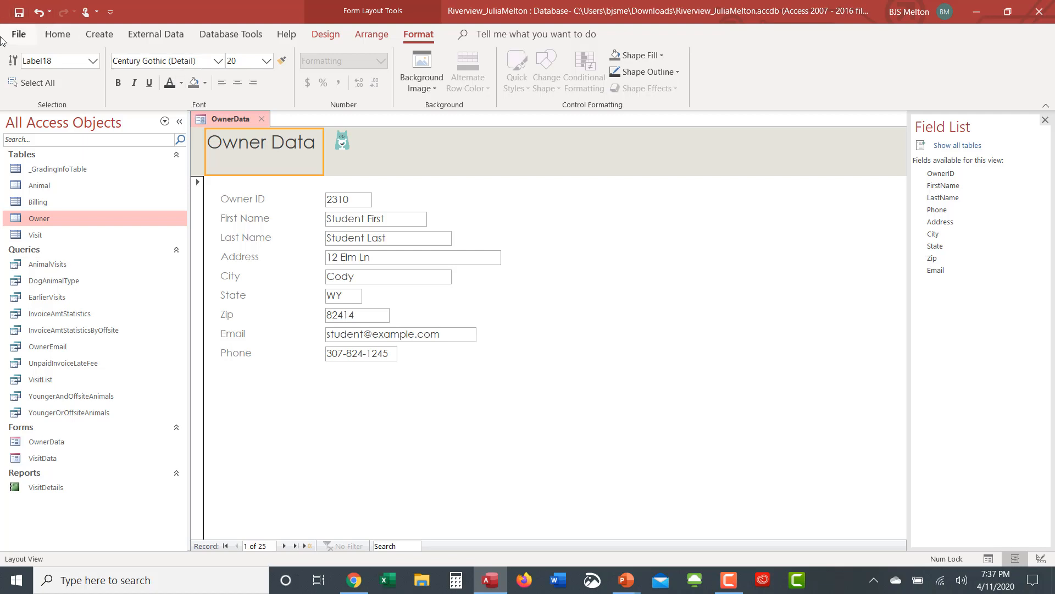
Step: Show the OwnerData form in Form View, then switch to 'The Importance of Form Design' slide
click(58, 34)
click(23, 69)
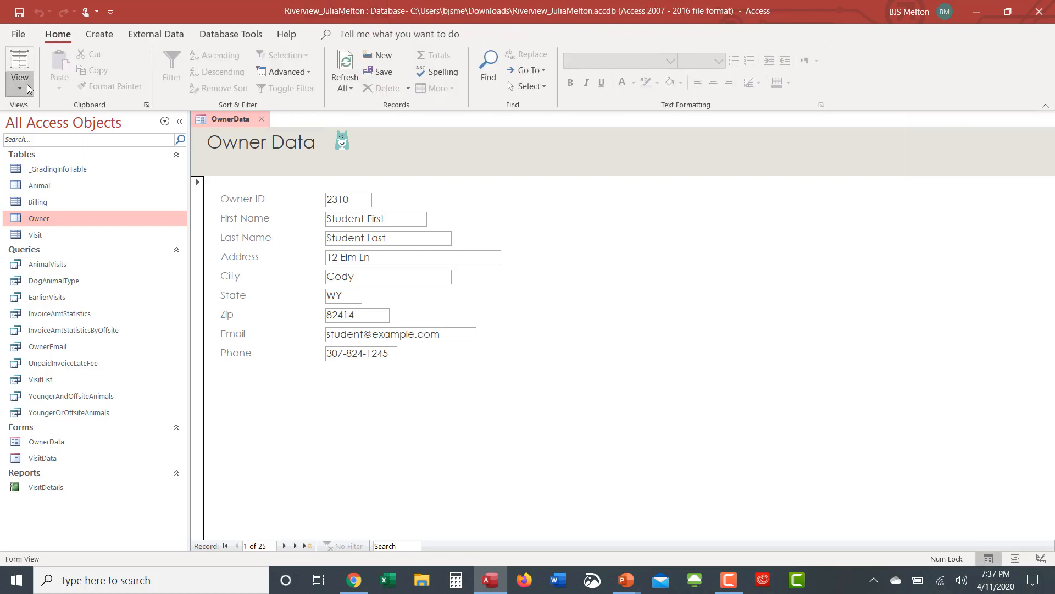
click(27, 84)
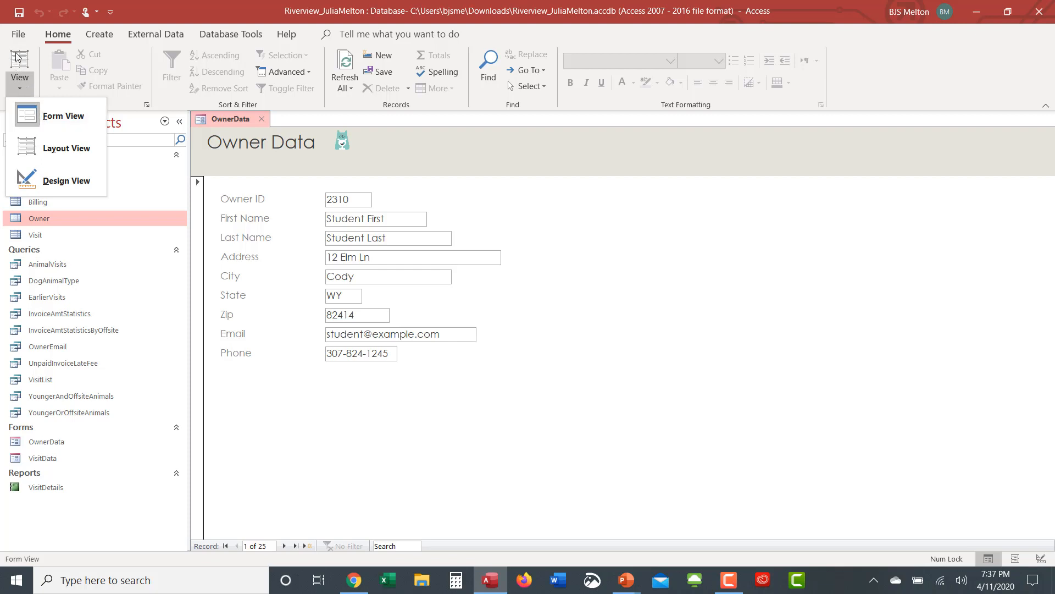
click(41, 67)
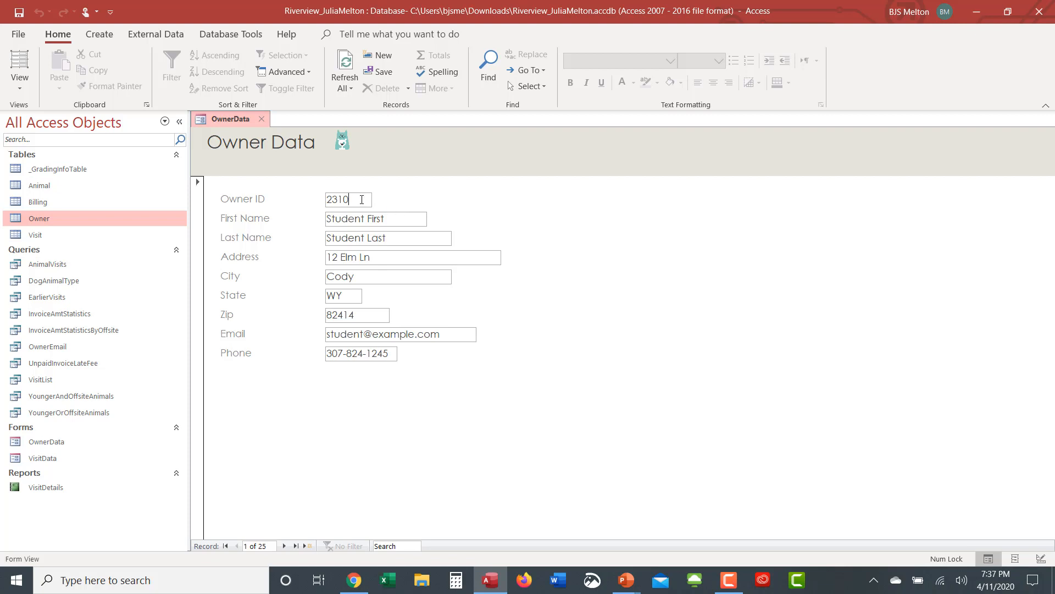
click(397, 219)
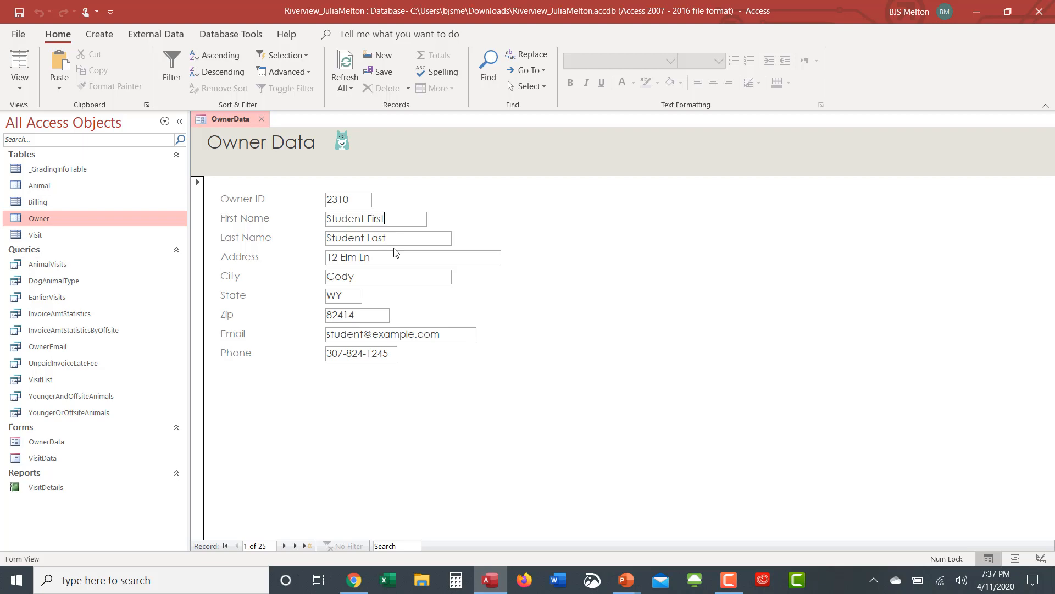
key(alt+Tab)
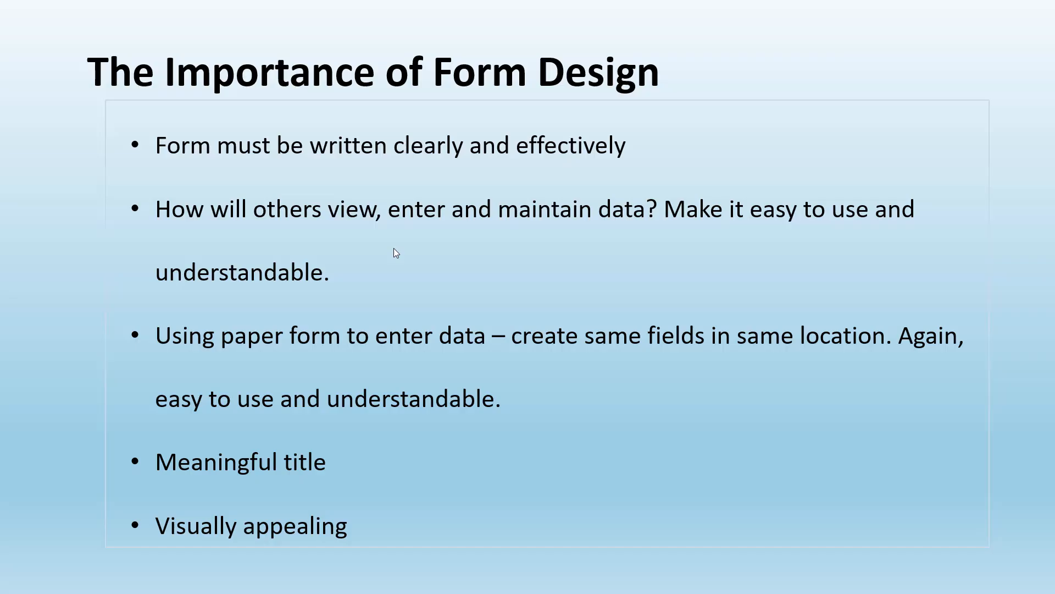
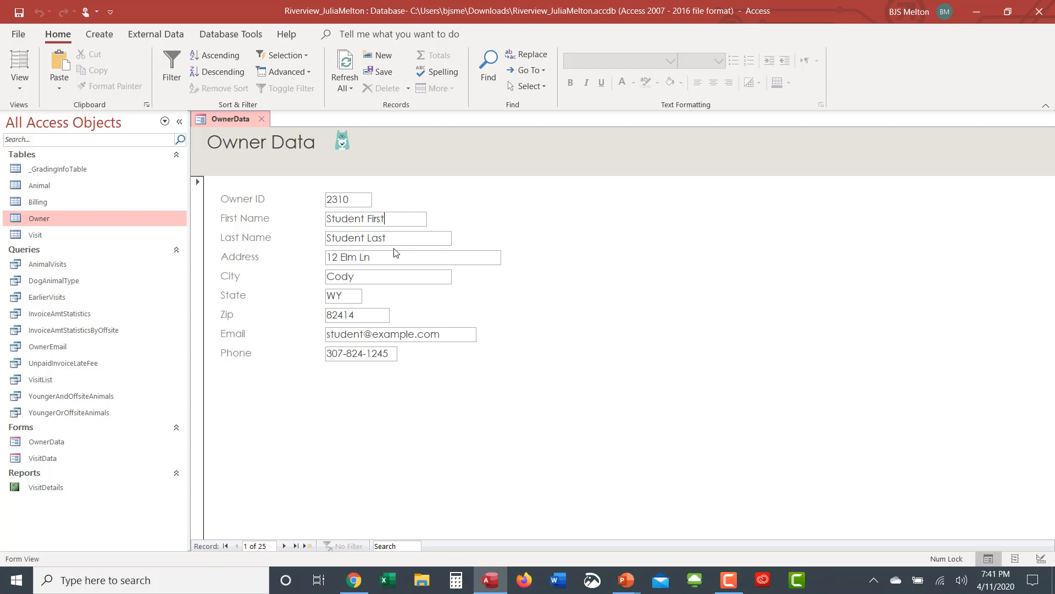
Step: Place the caret in the Owner ID value of the first owner record
click(335, 199)
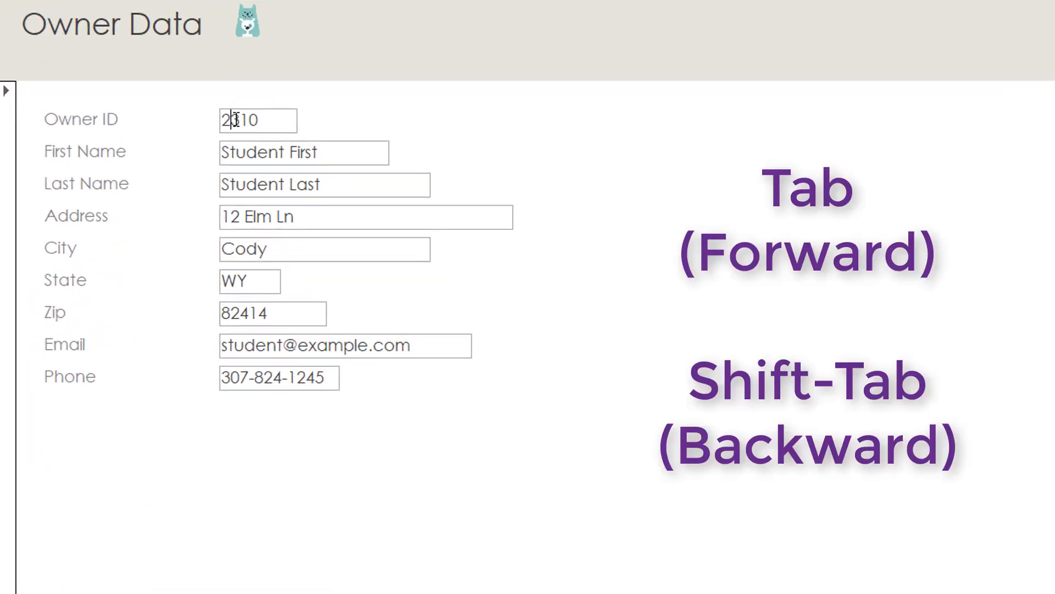
key(Tab)
key(Tab)
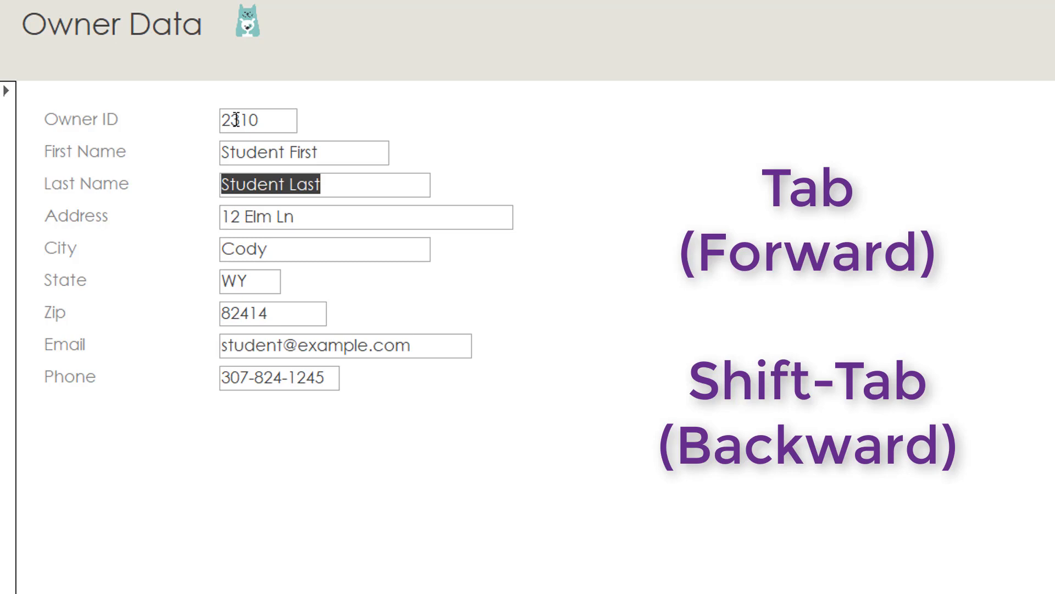
key(Tab)
key(Tab)
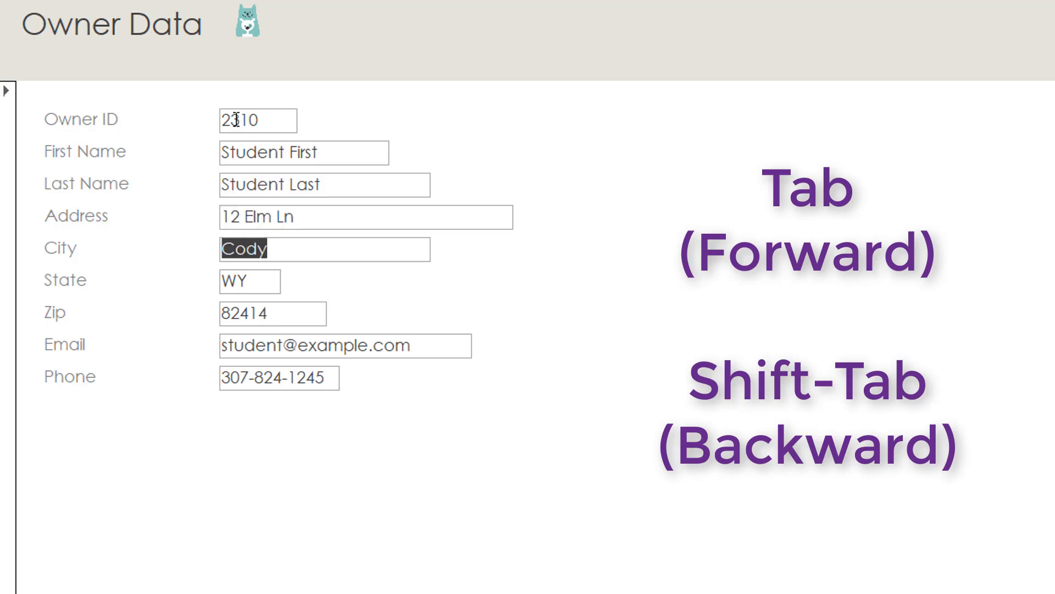
key(shift+Tab)
key(shift+Tab)
key(shift+Tab)
key(shift+Tab)
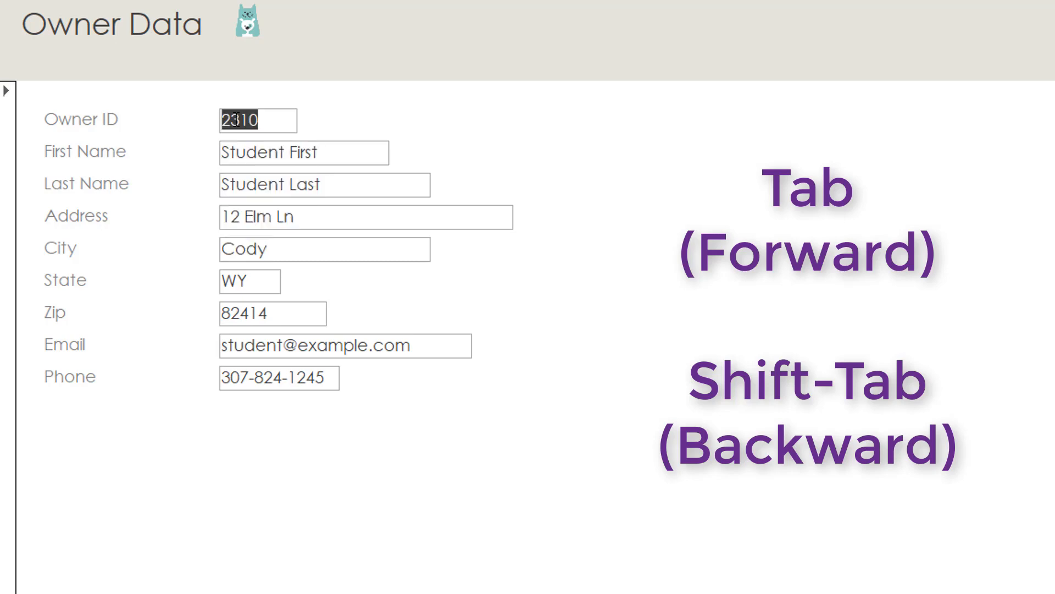
key(Tab)
key(Tab)
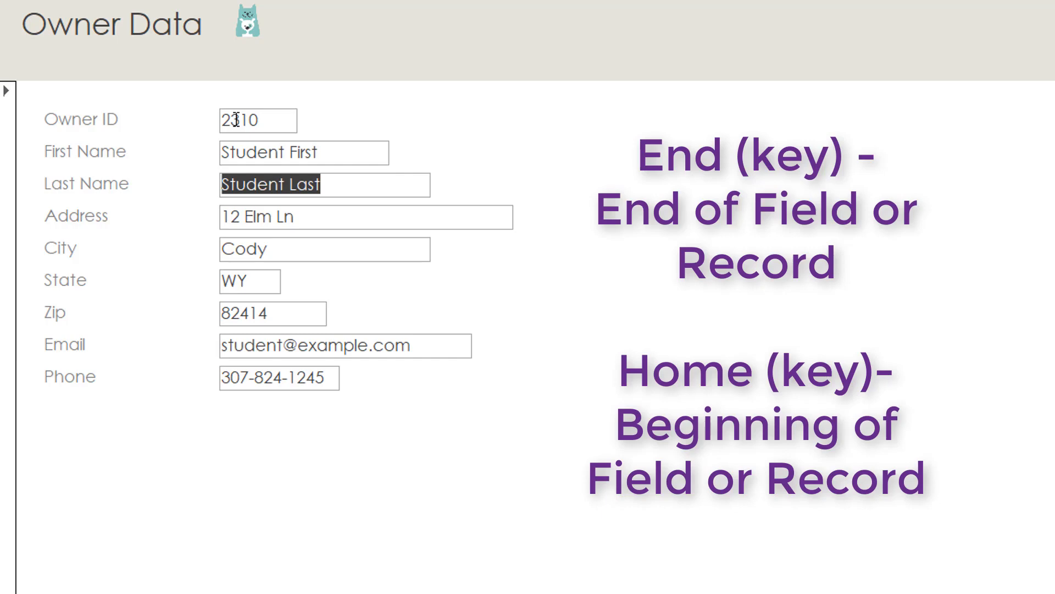
key(End)
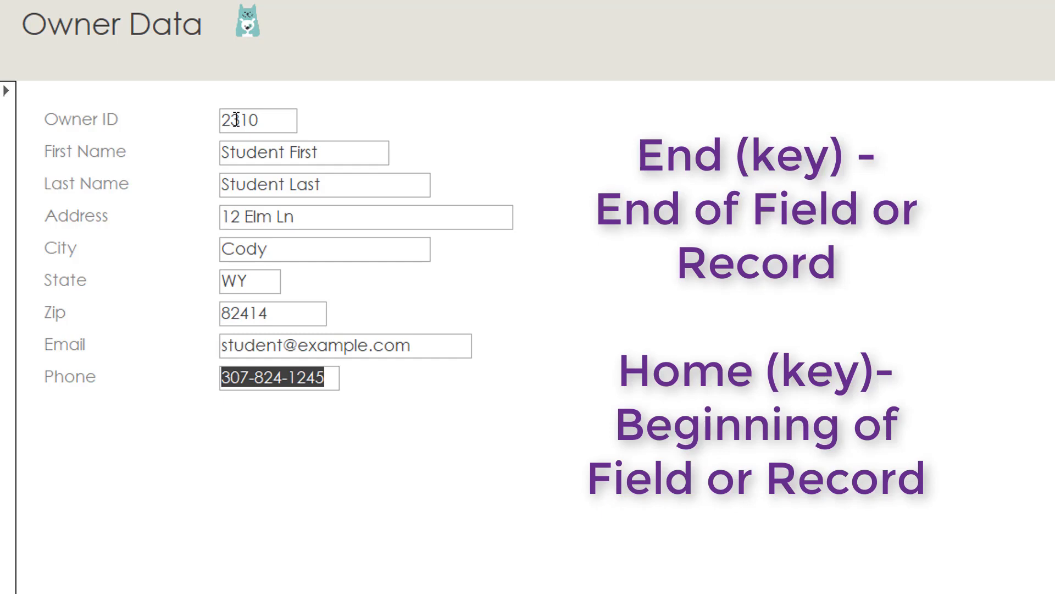
key(Home)
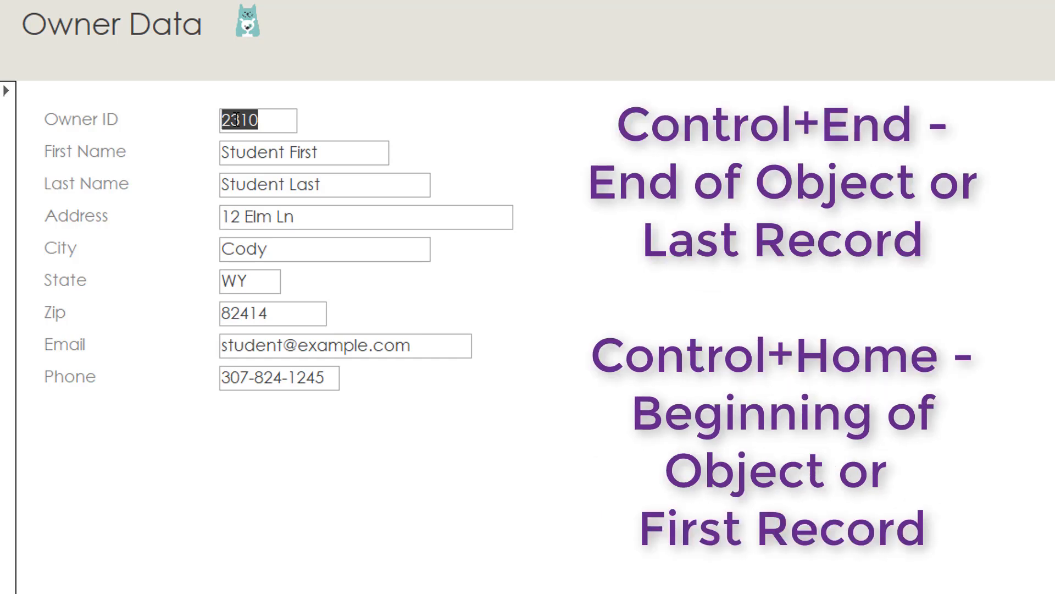
key(ctrl+End)
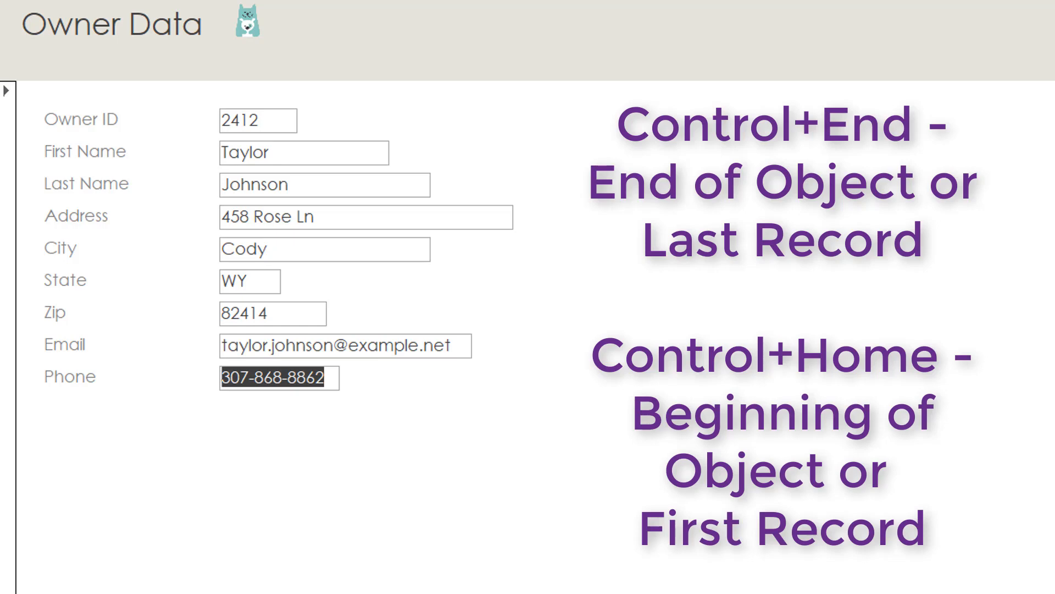
key(ctrl+Home)
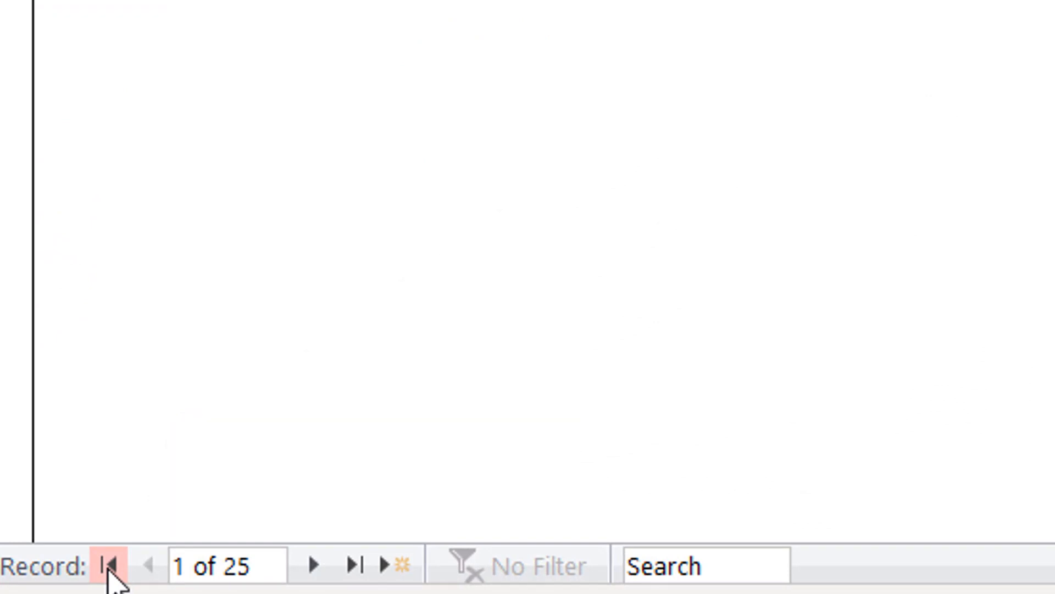
Step: Step to the next owner record, then jump to the last record, owner 2412
click(315, 572)
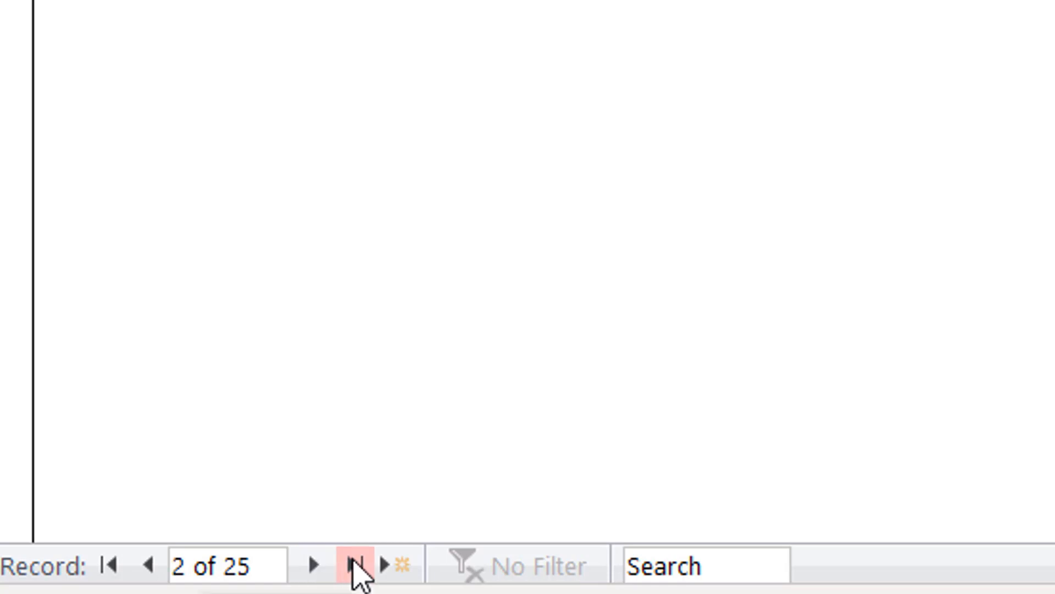
click(357, 566)
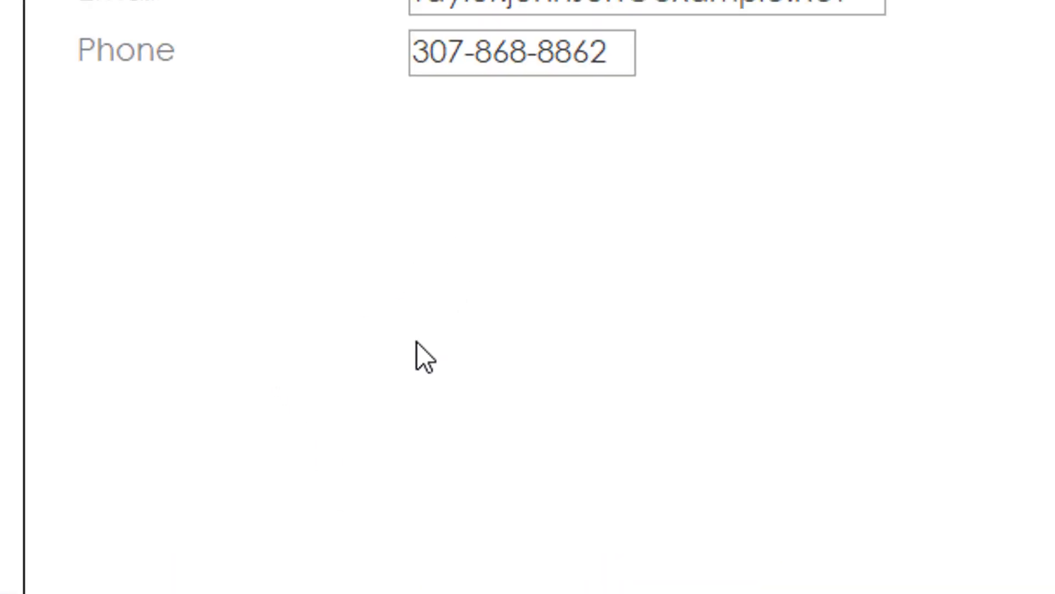
Step: Return to owner record 2400 with Page Up and Tab through its fields
click(465, 53)
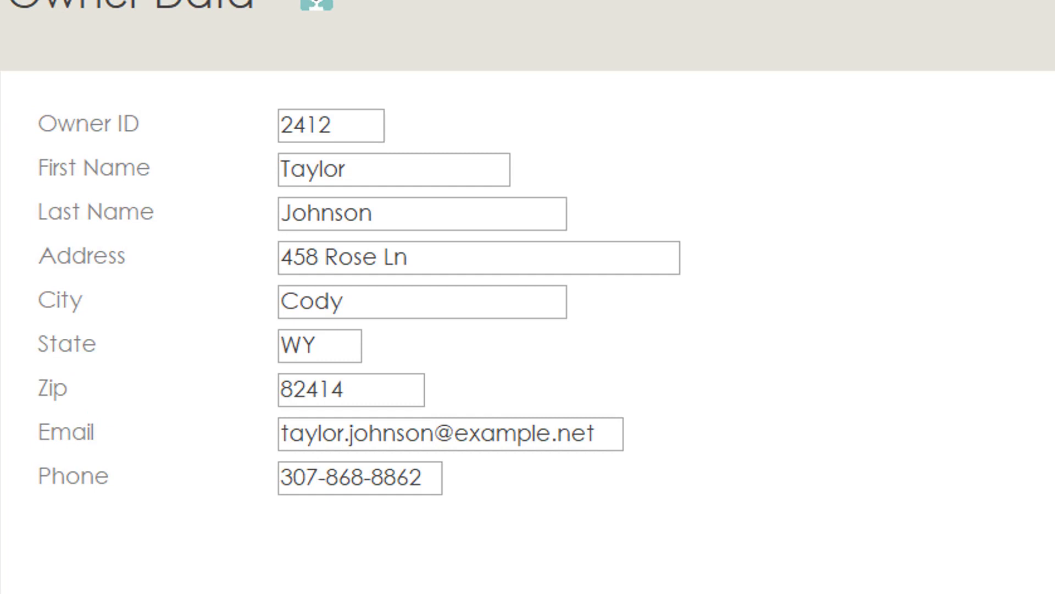
key(Page_Up)
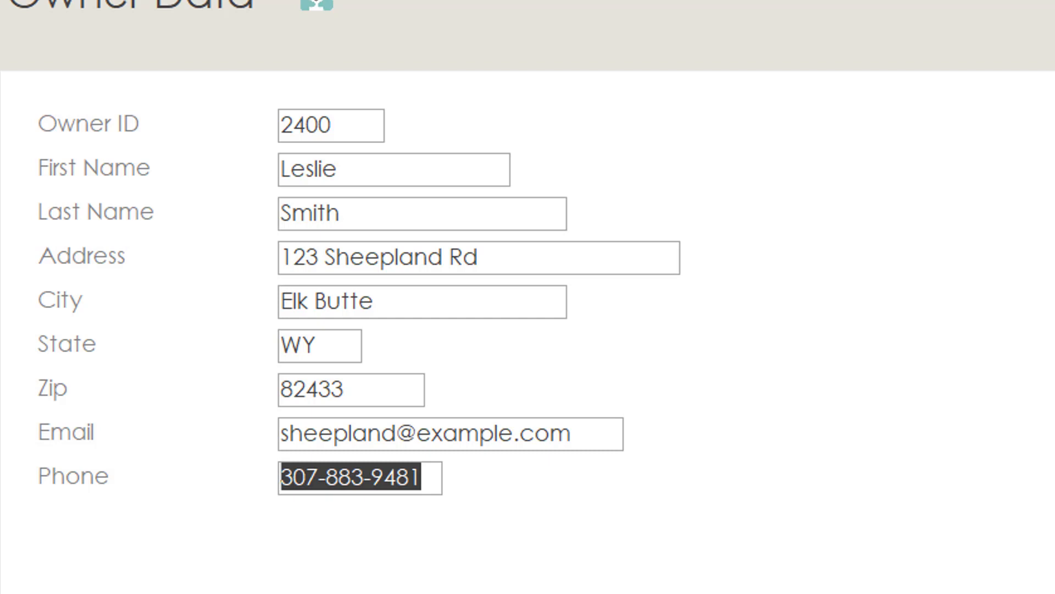
key(shift+Tab)
key(shift+Tab)
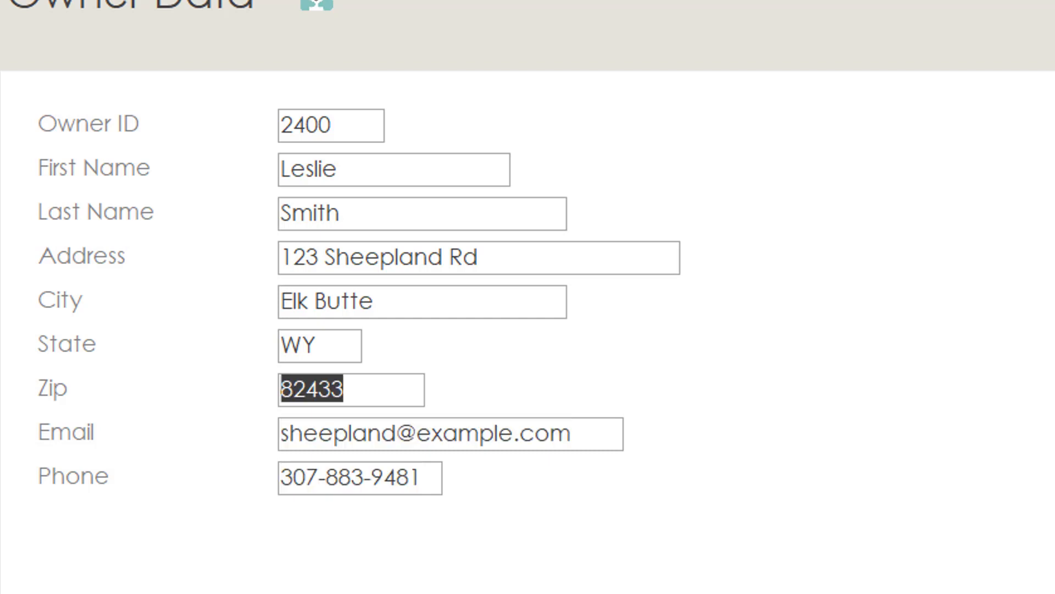
key(shift+Tab)
key(shift+Tab)
key(Tab)
key(Tab)
key(Tab)
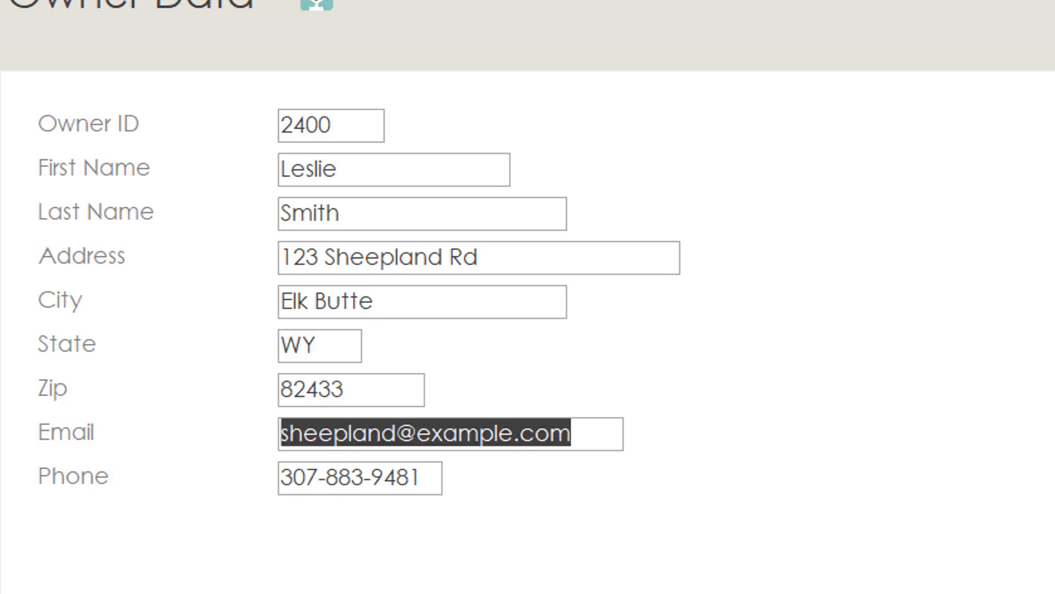
key(Tab)
key(Tab)
key(shift+Tab)
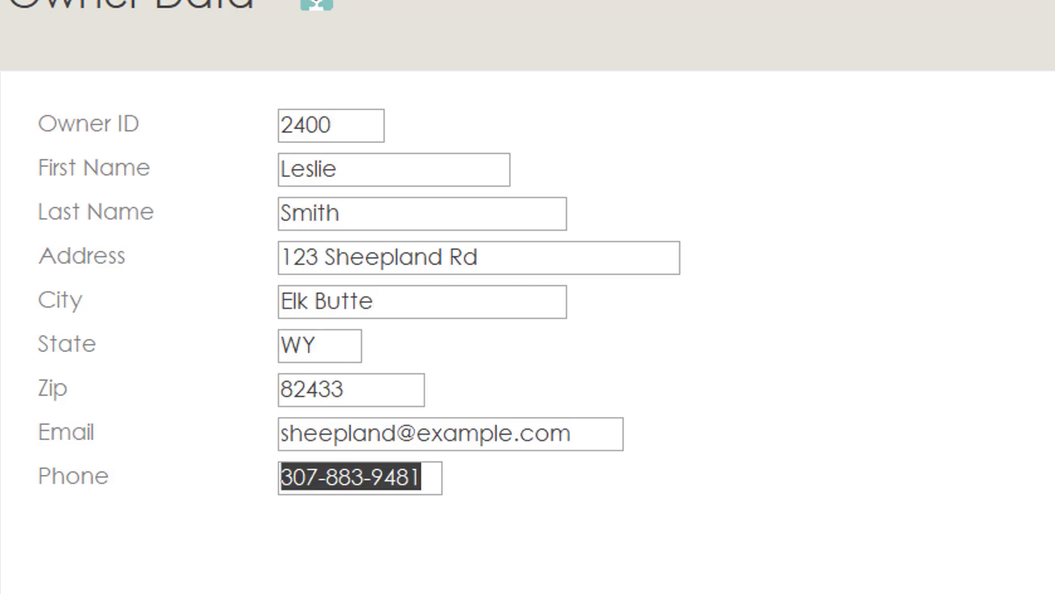
Step: Place the caret in record 2400's Email value and open Find and Replace with Ctrl+F
double_click(366, 435)
click(366, 434)
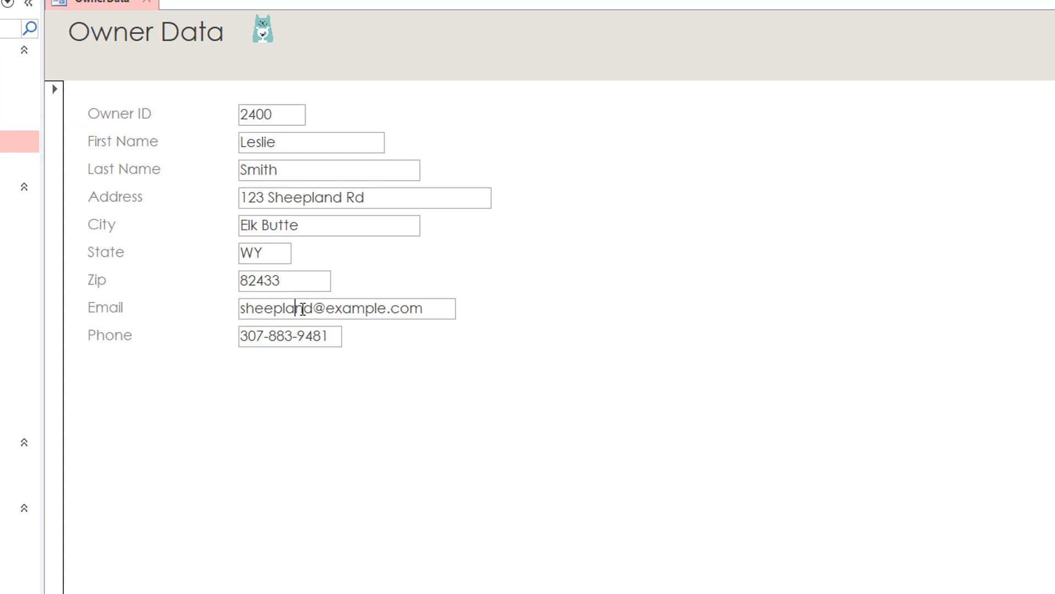
key(ctrl+f)
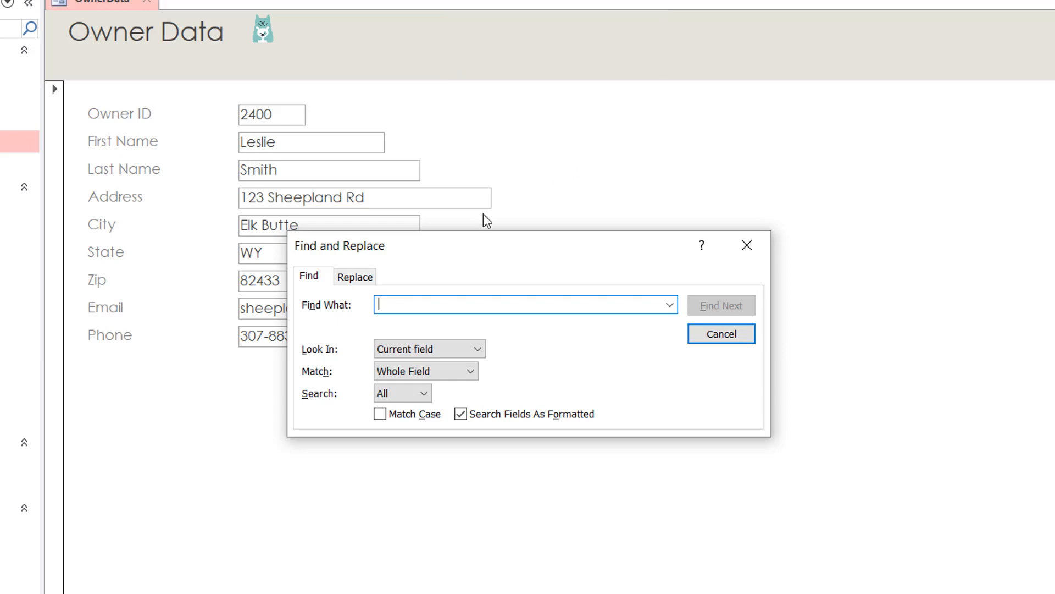
Step: Move the Find and Replace dialog aside, select the Address value, and enter 'bobcat' in Find What
drag(466, 249, 818, 136)
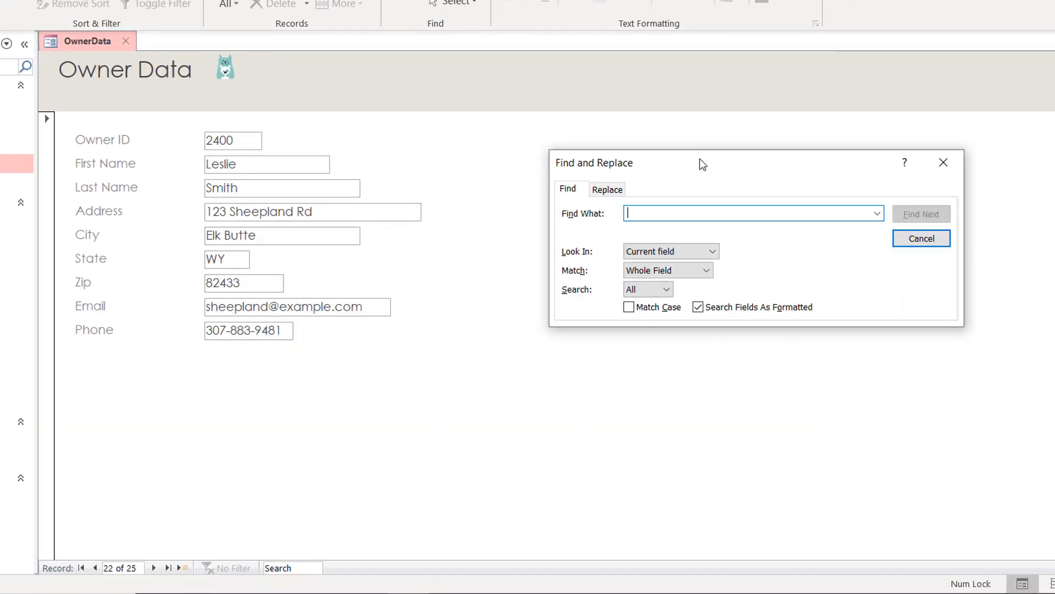
drag(701, 159, 700, 156)
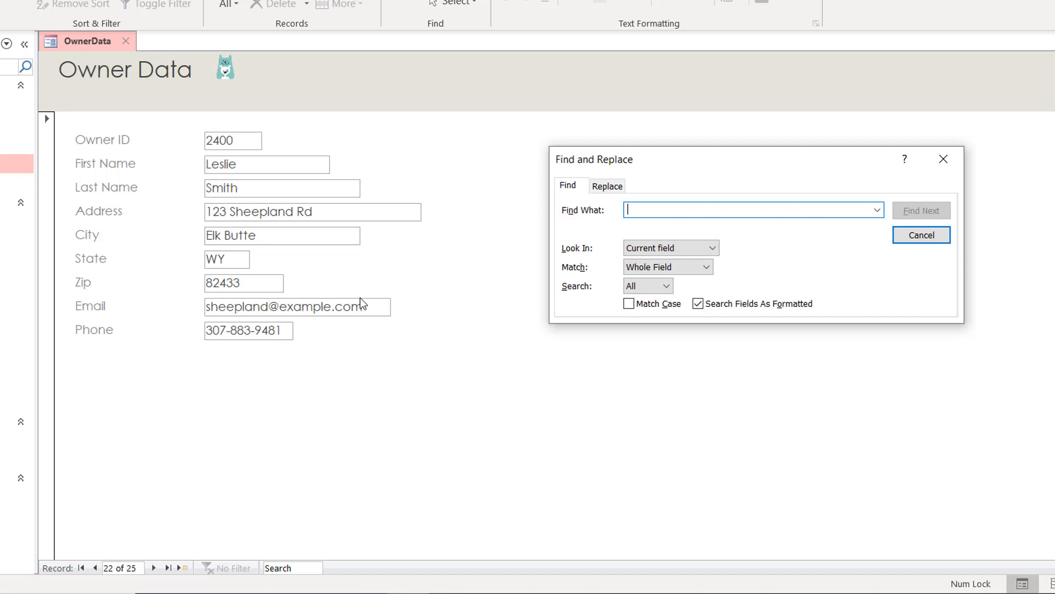
click(267, 211)
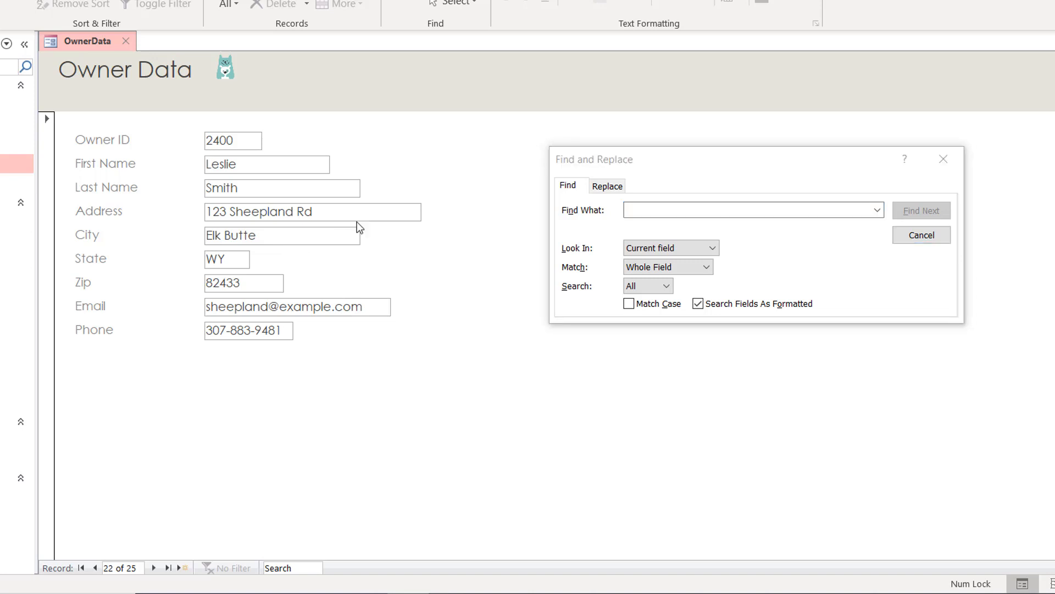
drag(388, 211, 142, 204)
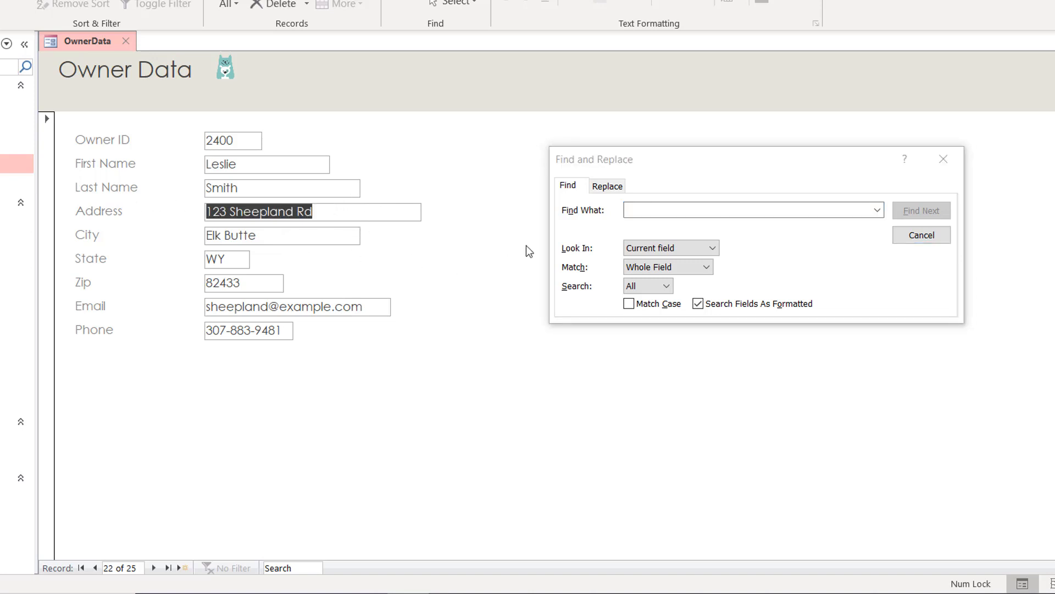
click(636, 209)
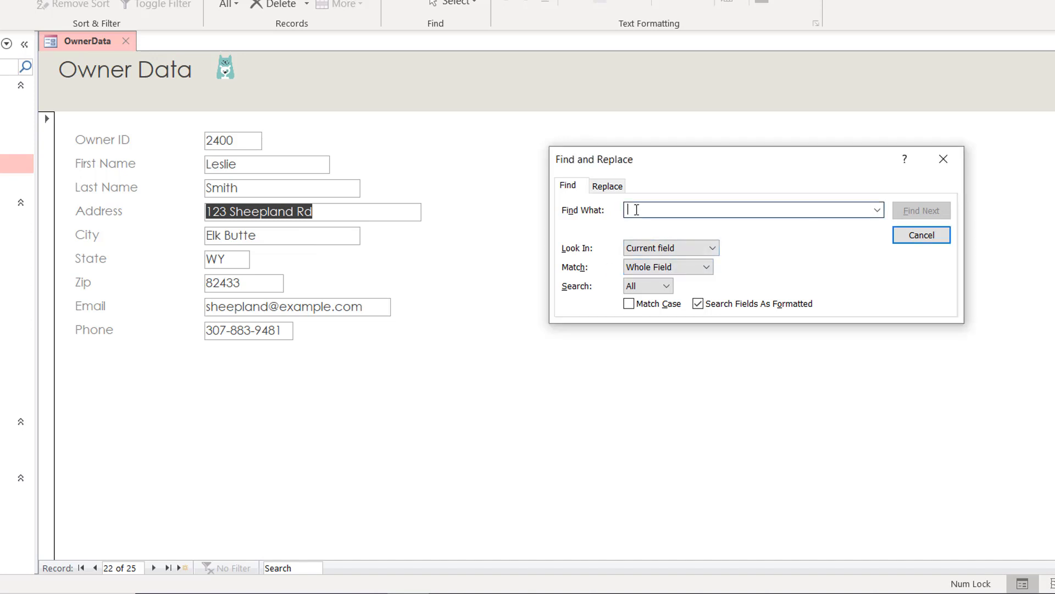
text(bobcat)
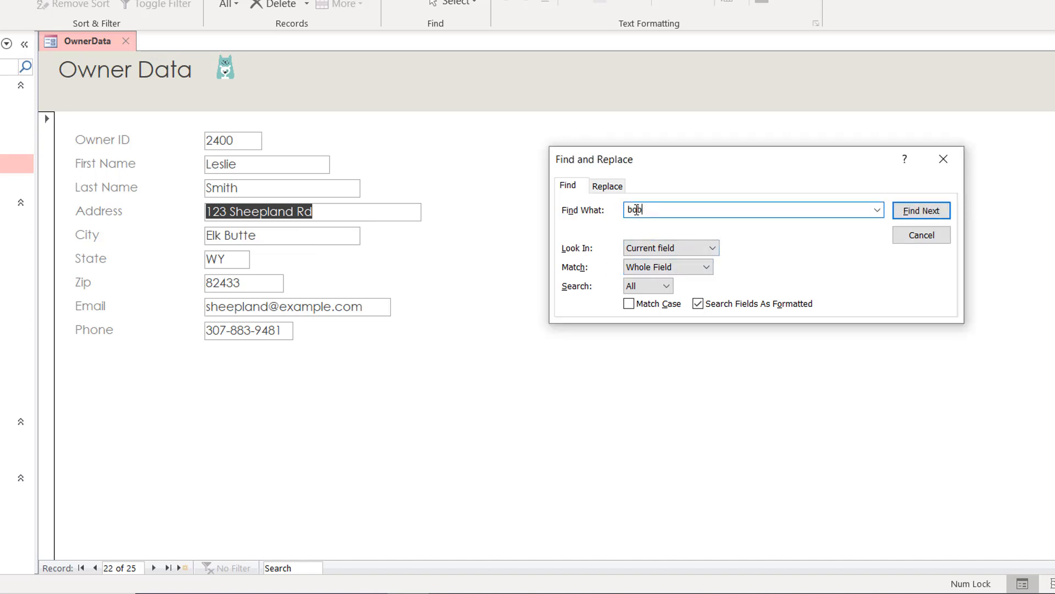
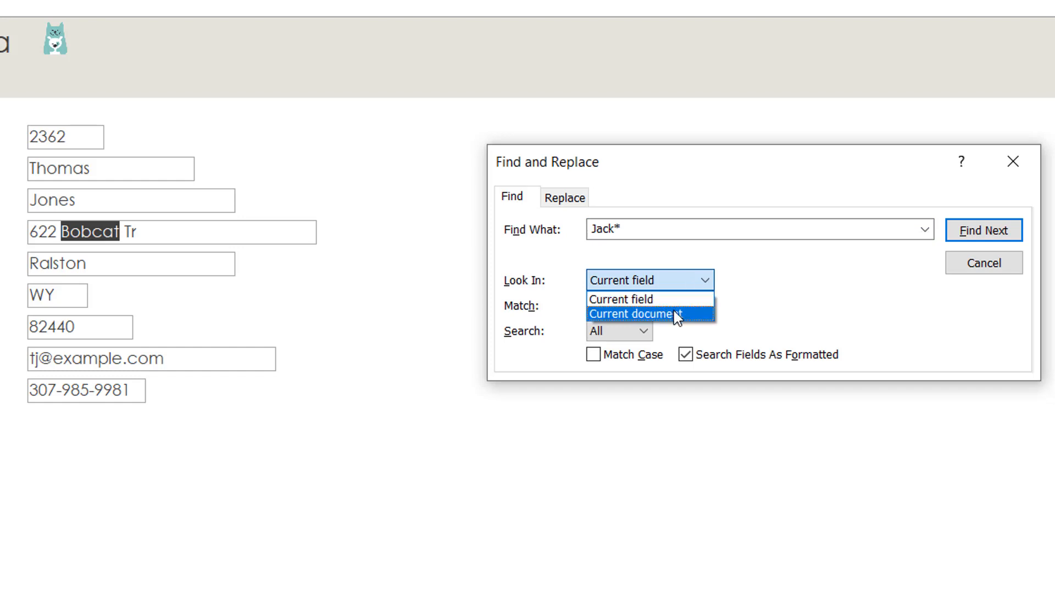
Step: Search Jack* across the Current document, matching Any Part of Field, and find the first match
click(673, 313)
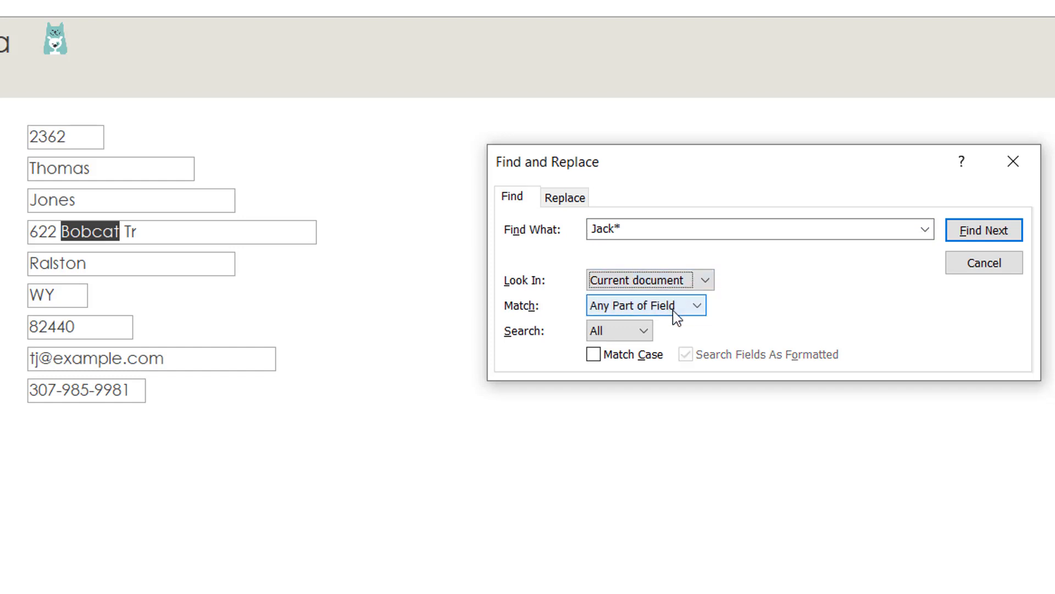
click(659, 306)
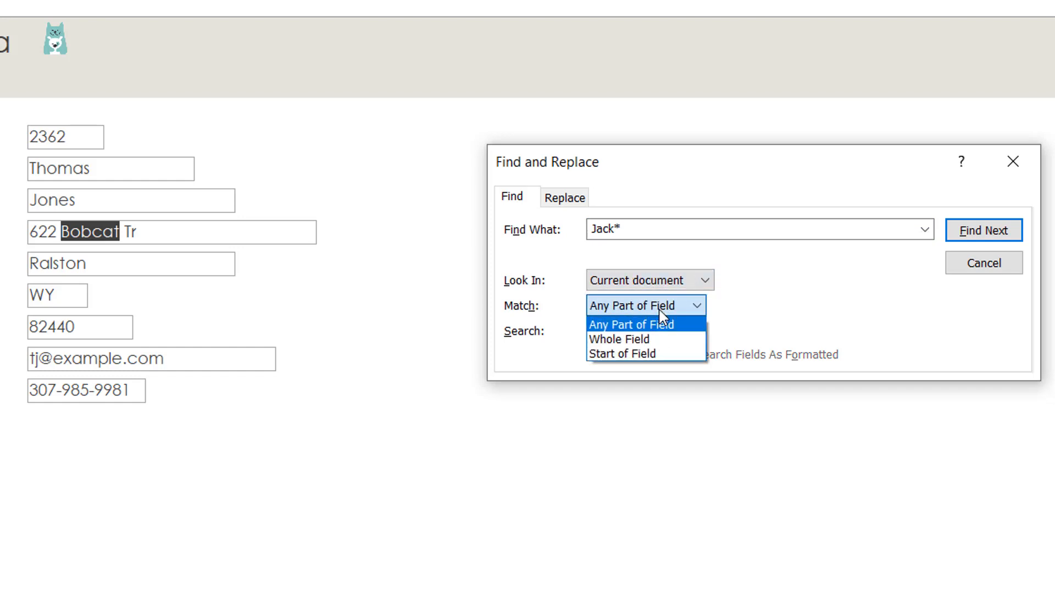
click(636, 325)
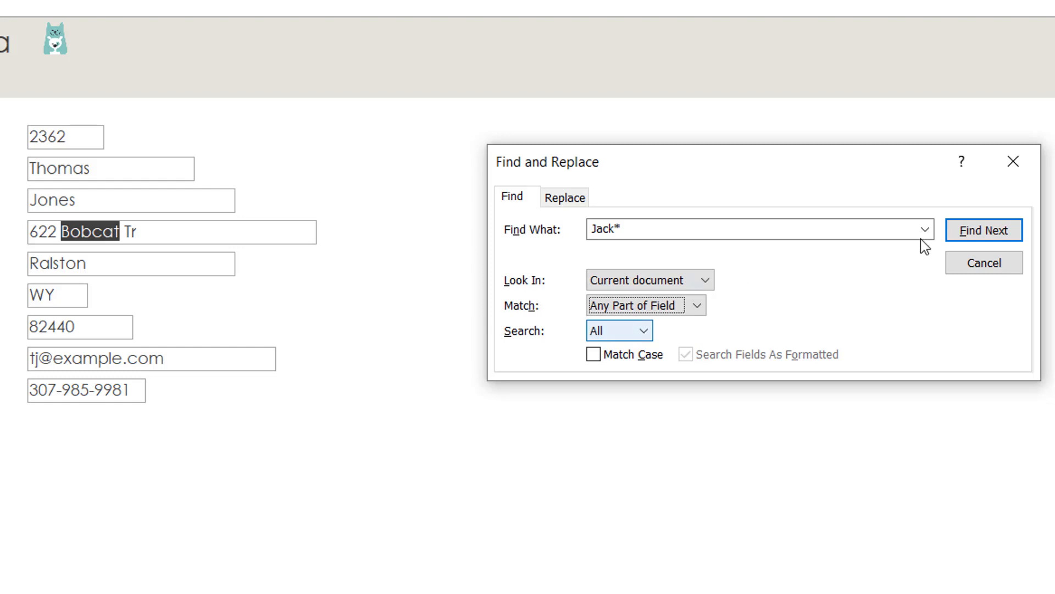
click(984, 232)
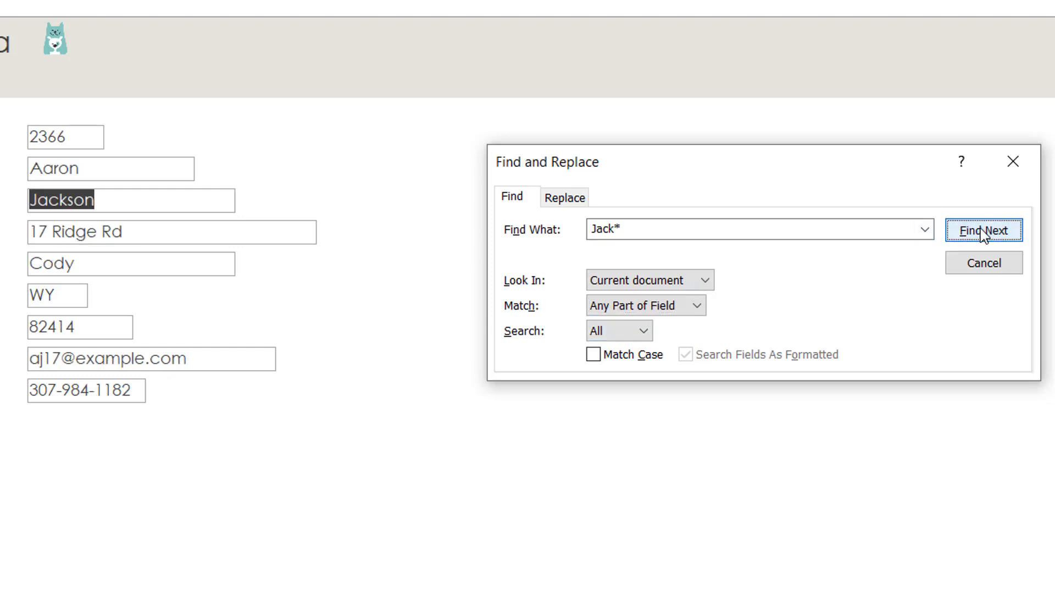
Step: Step through the remaining Jack* matches, dismiss the not-found message, and select the Find What text
click(984, 231)
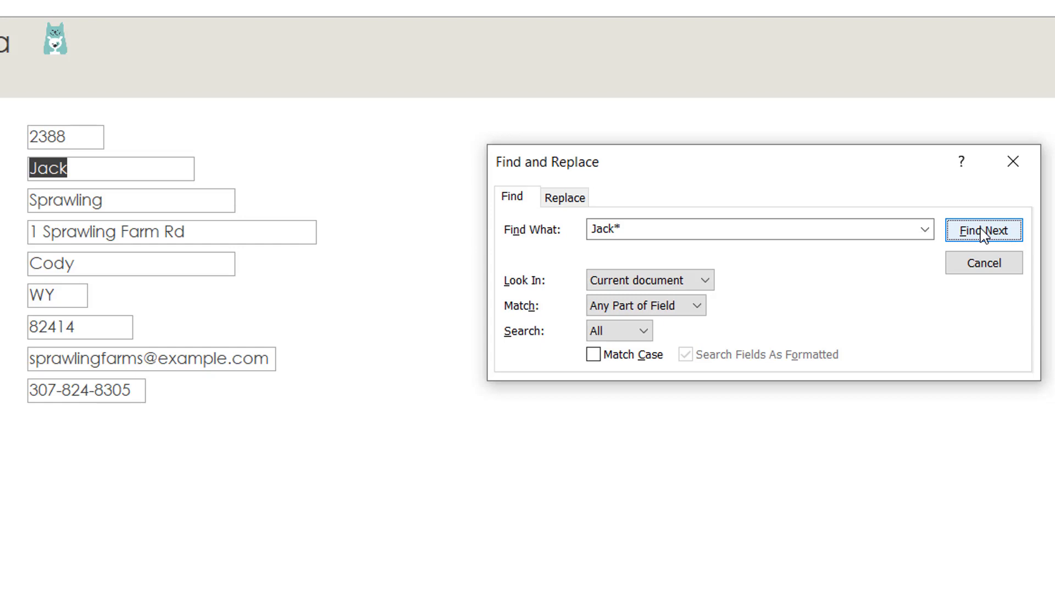
click(984, 232)
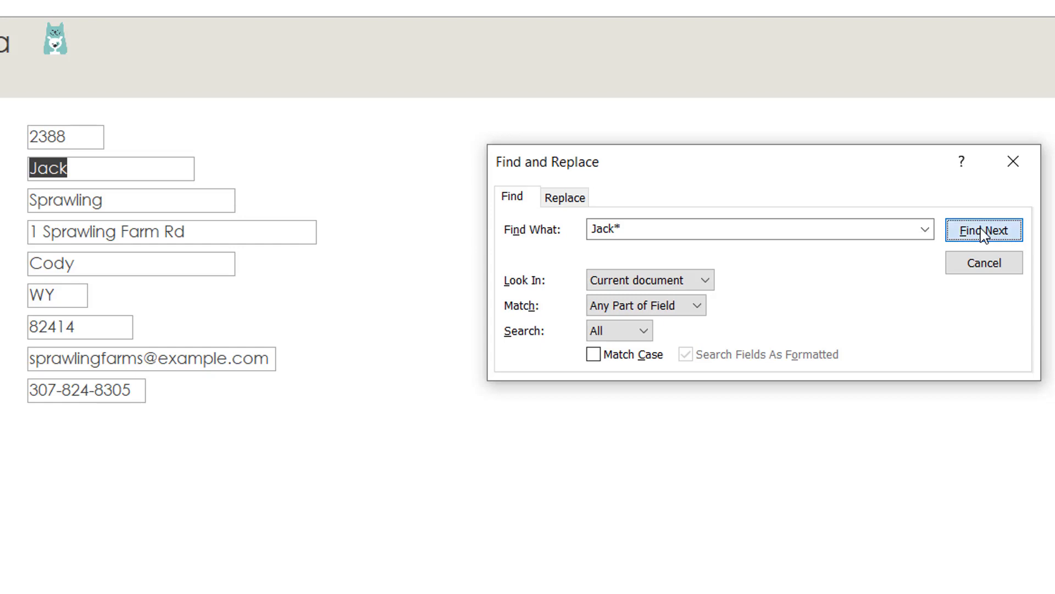
click(984, 231)
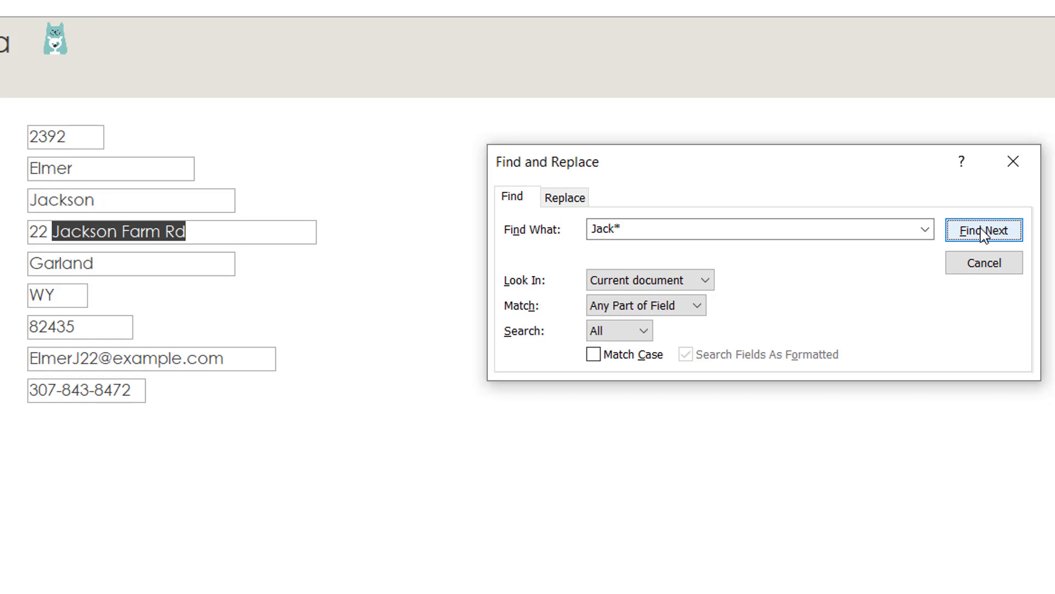
click(984, 231)
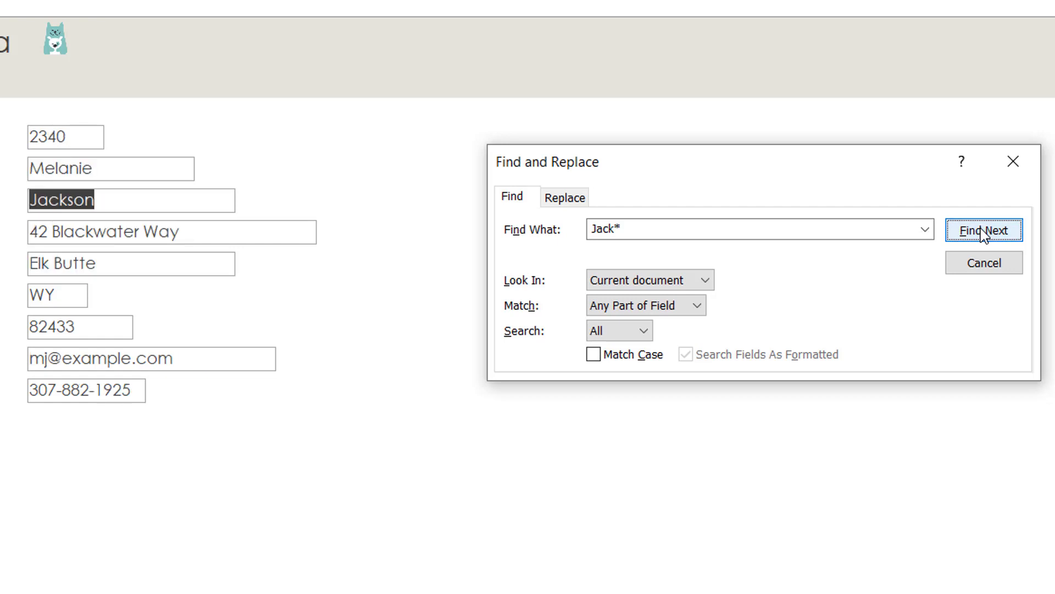
click(984, 231)
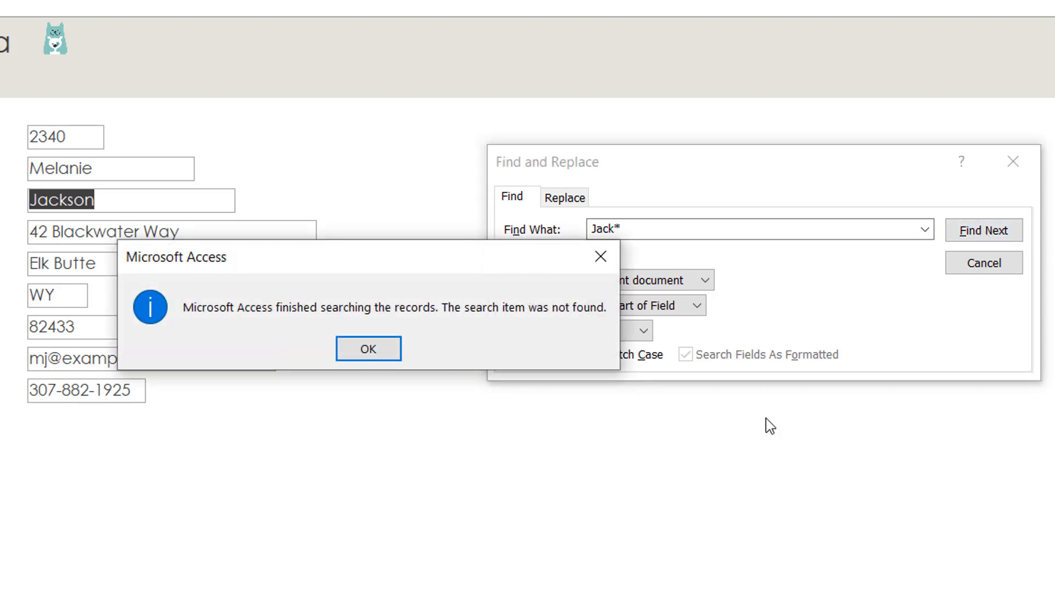
click(367, 350)
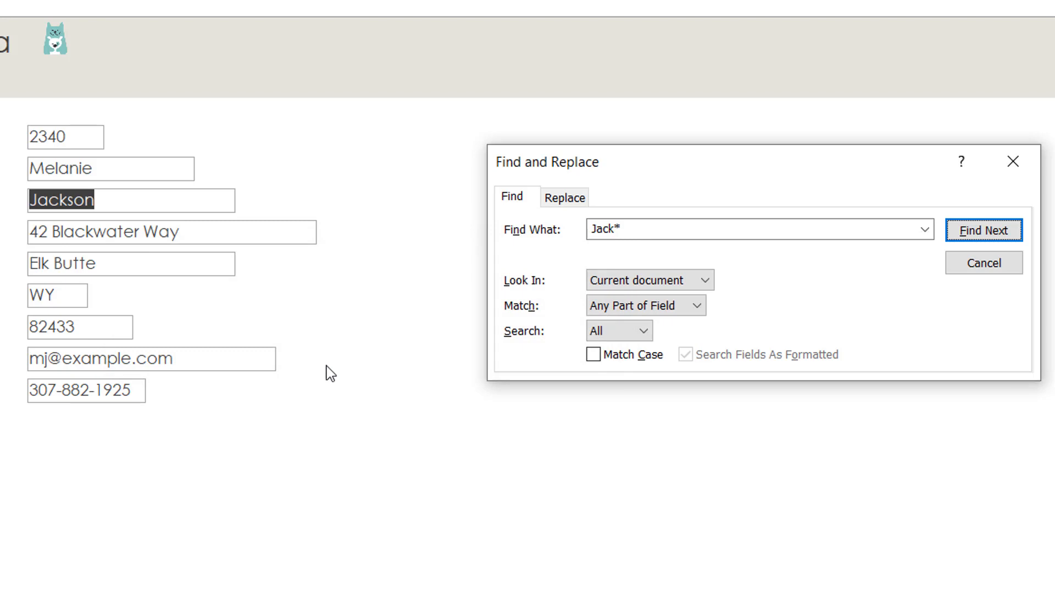
click(639, 228)
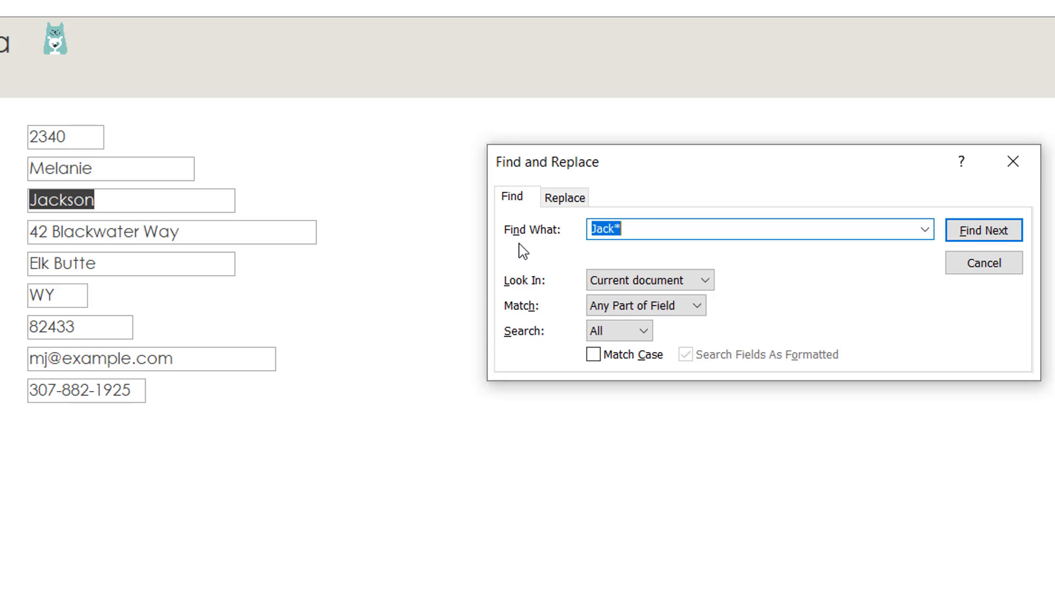
Step: Change the search text to d*n and find its first match
text(D*)
key(BackSpace)
key(BackSpace)
text(d*n)
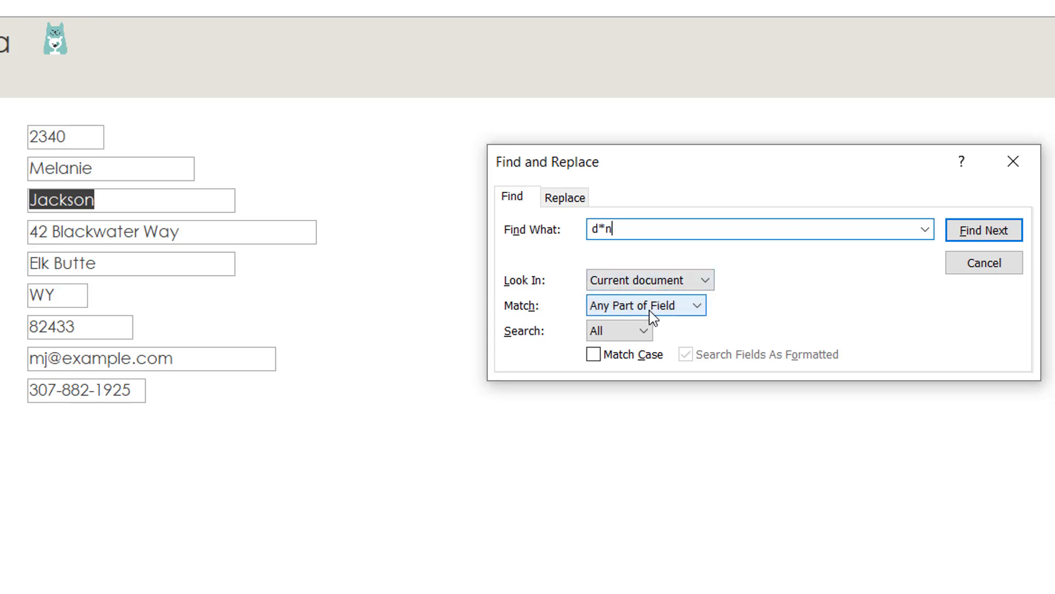
click(986, 234)
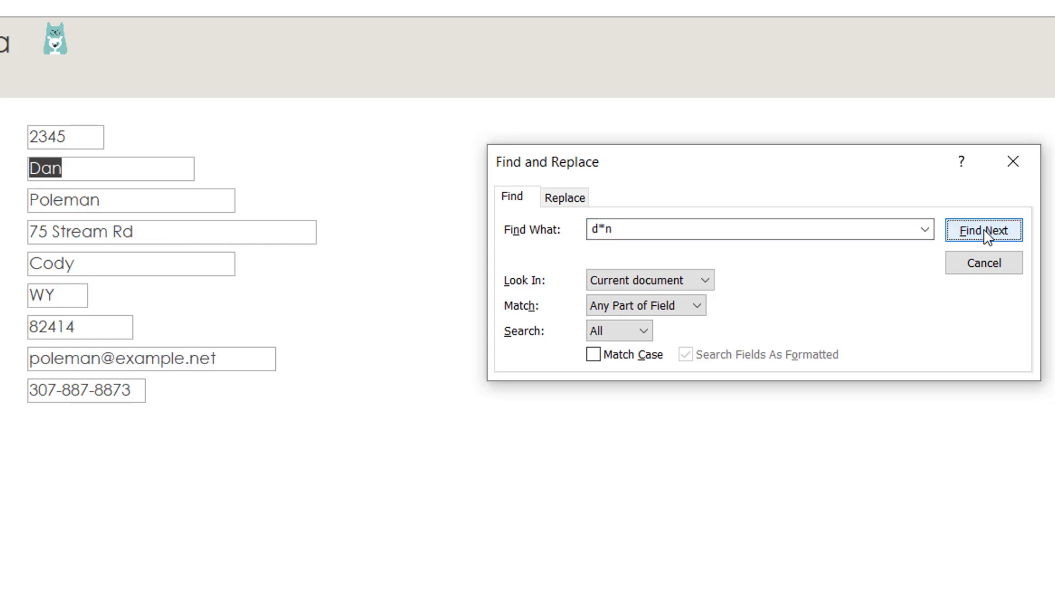
Step: Step through the remaining d*n matches until the search reports none left
click(988, 235)
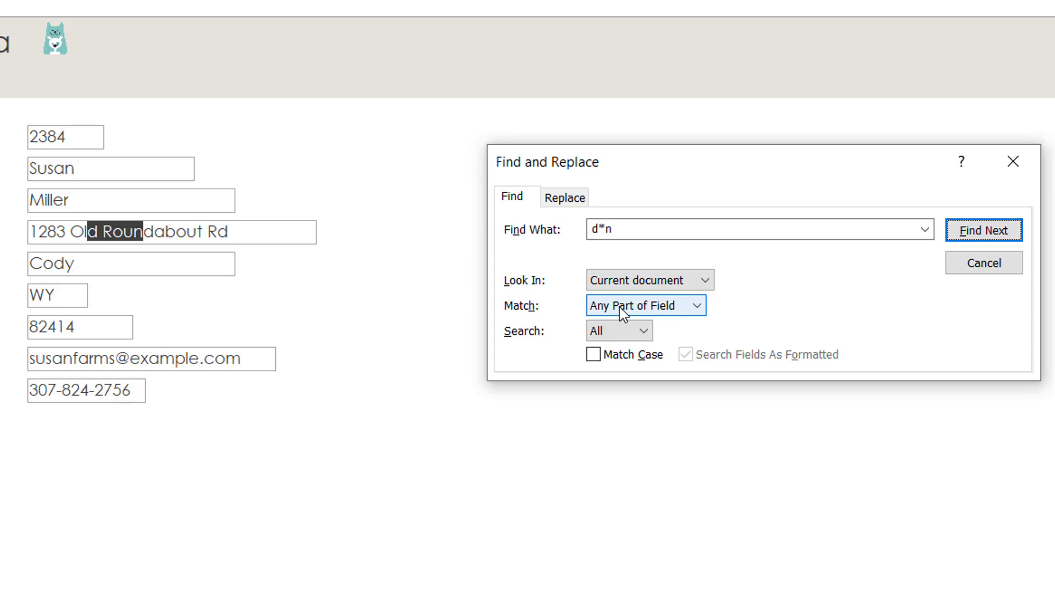
click(984, 230)
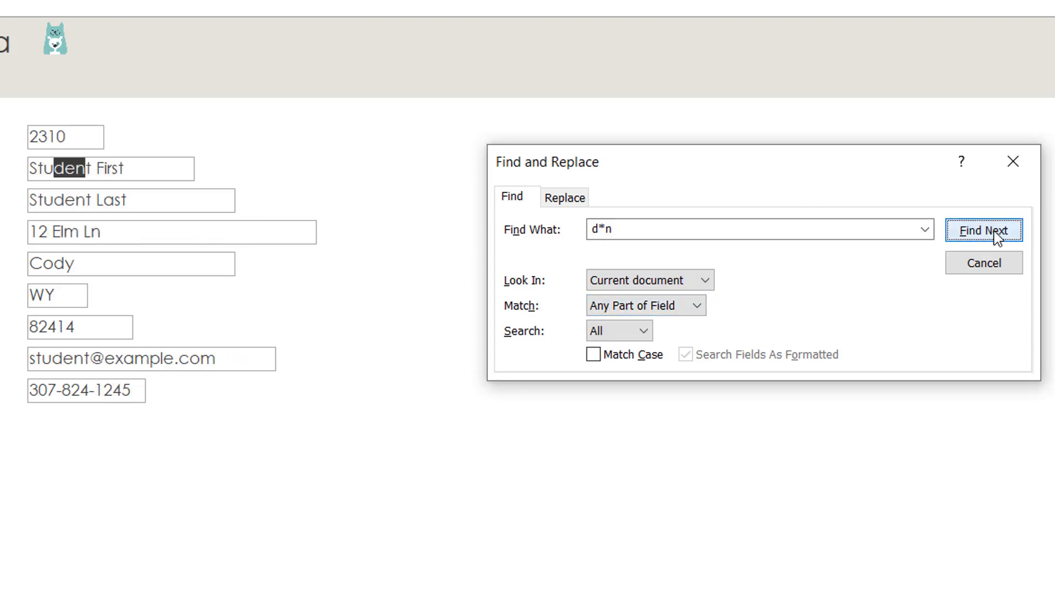
click(984, 231)
click(984, 230)
click(997, 236)
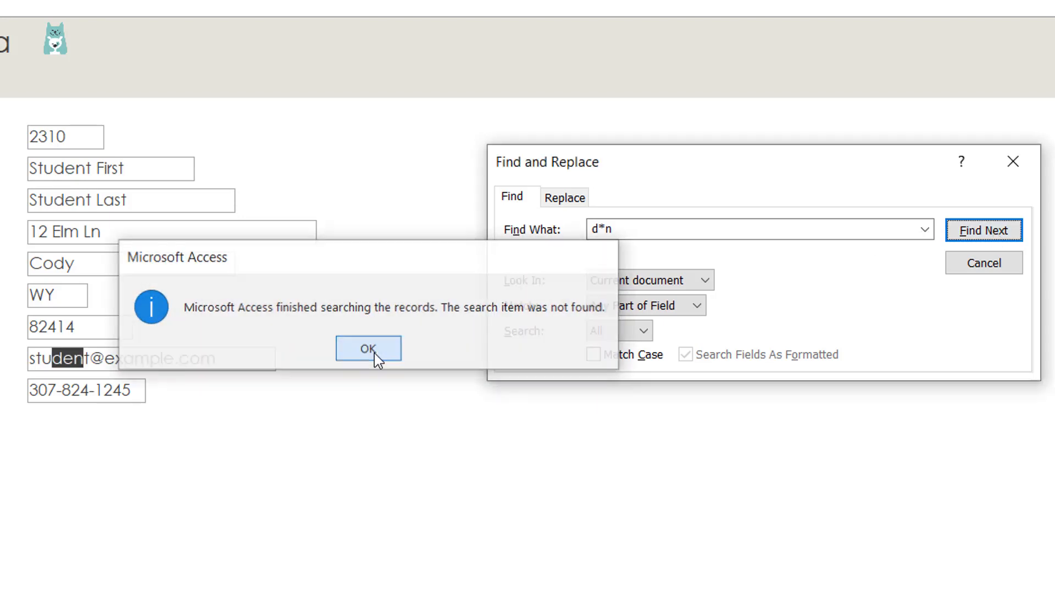
click(368, 349)
click(620, 308)
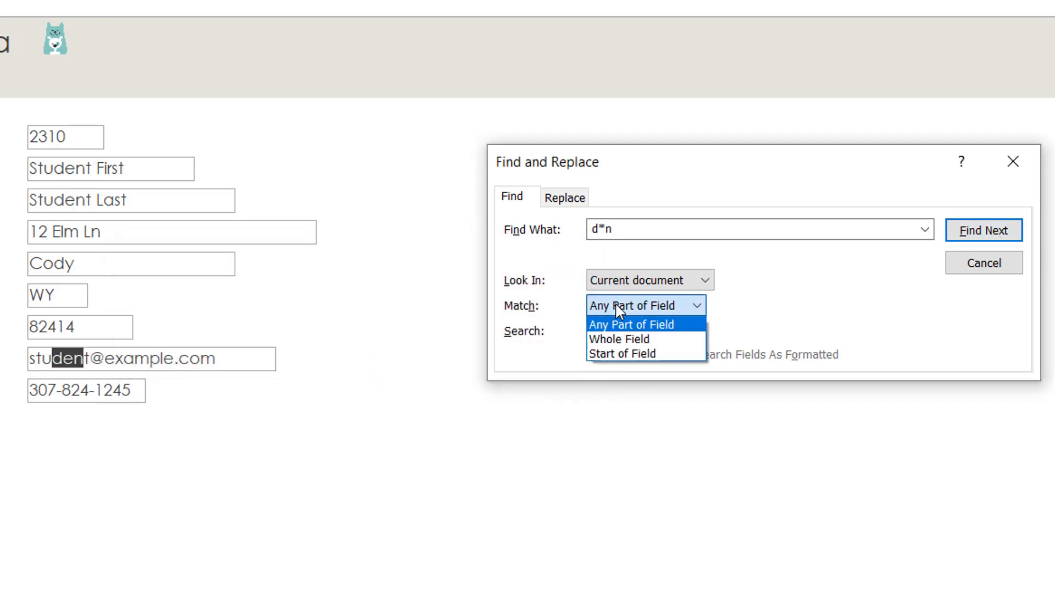
Step: Rerun d*n with Match set to Whole Field, finding only one customer's first name
click(619, 337)
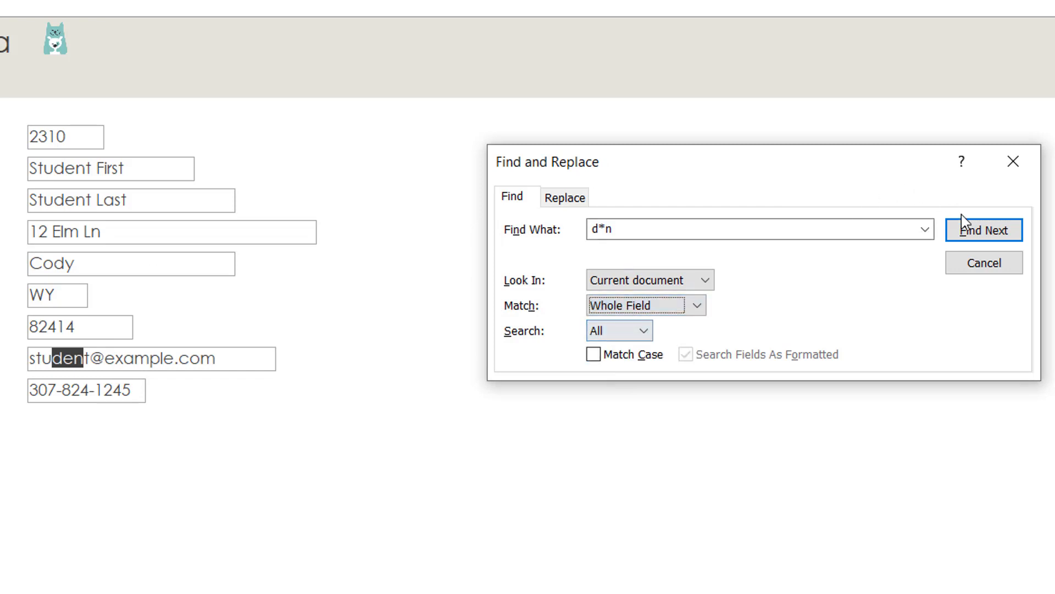
click(990, 235)
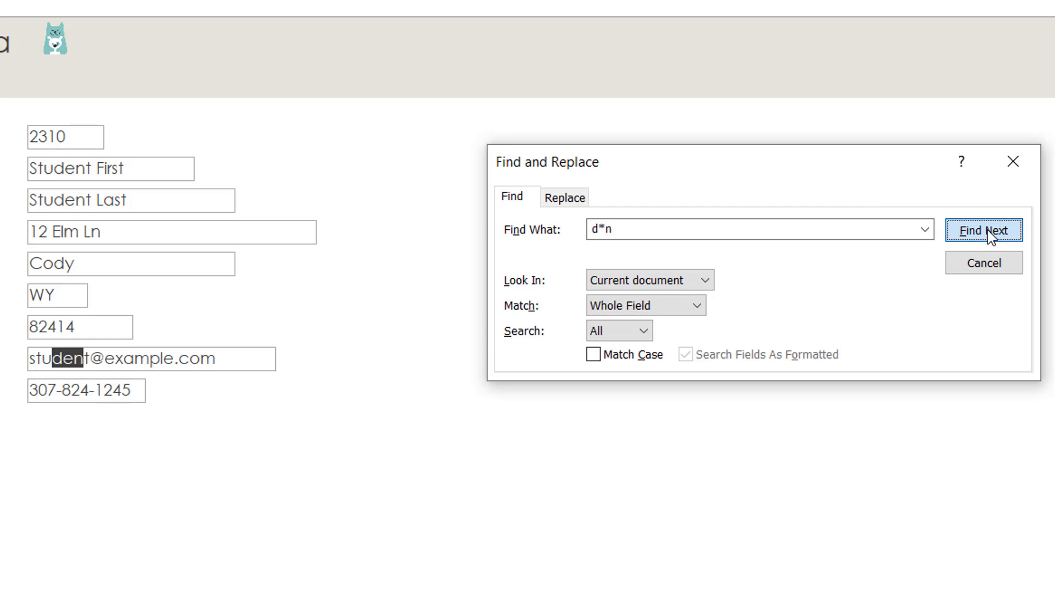
click(991, 235)
click(991, 235)
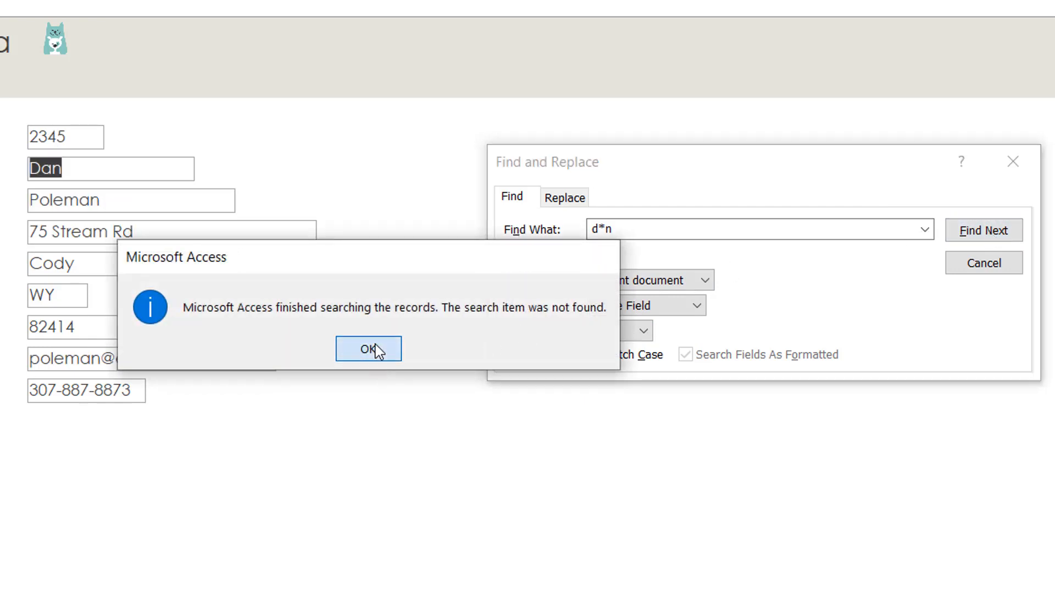
click(369, 350)
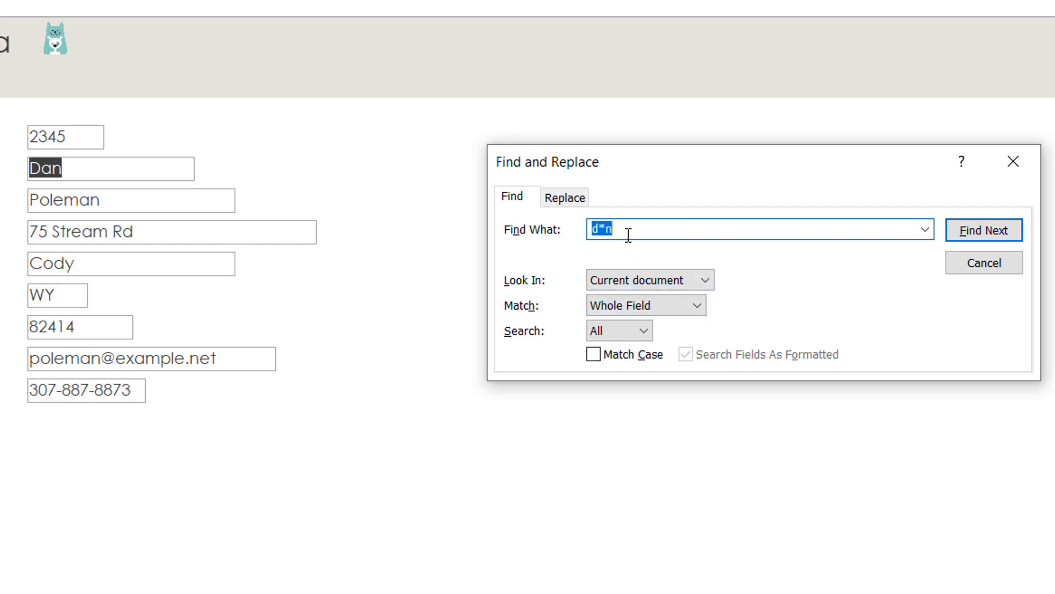
Step: Check the wildcard slide, then replace the search text with J? matching Any Part of Field
key(alt+Tab)
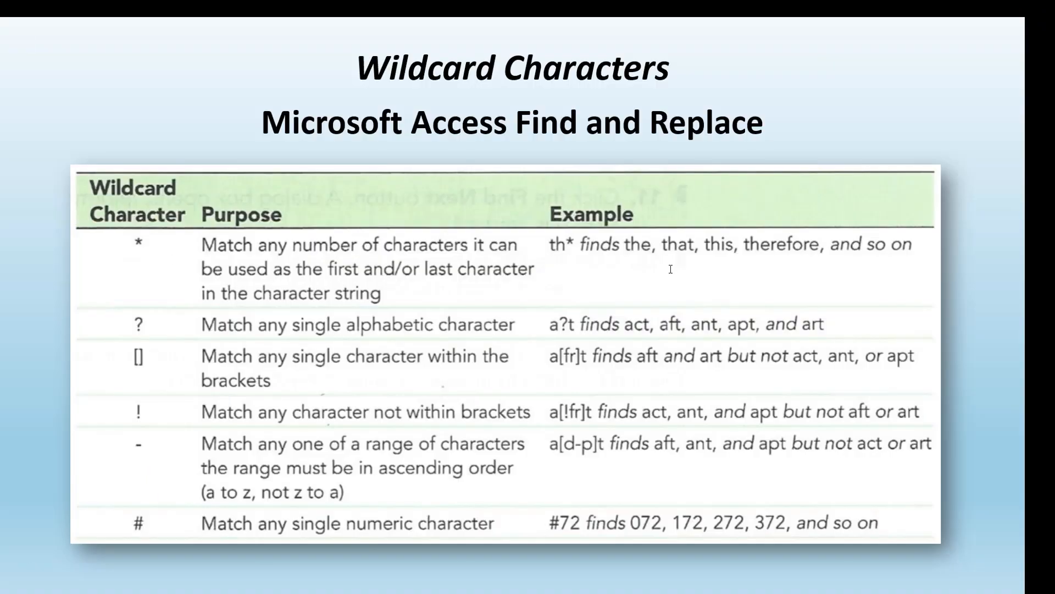
key(alt+Tab)
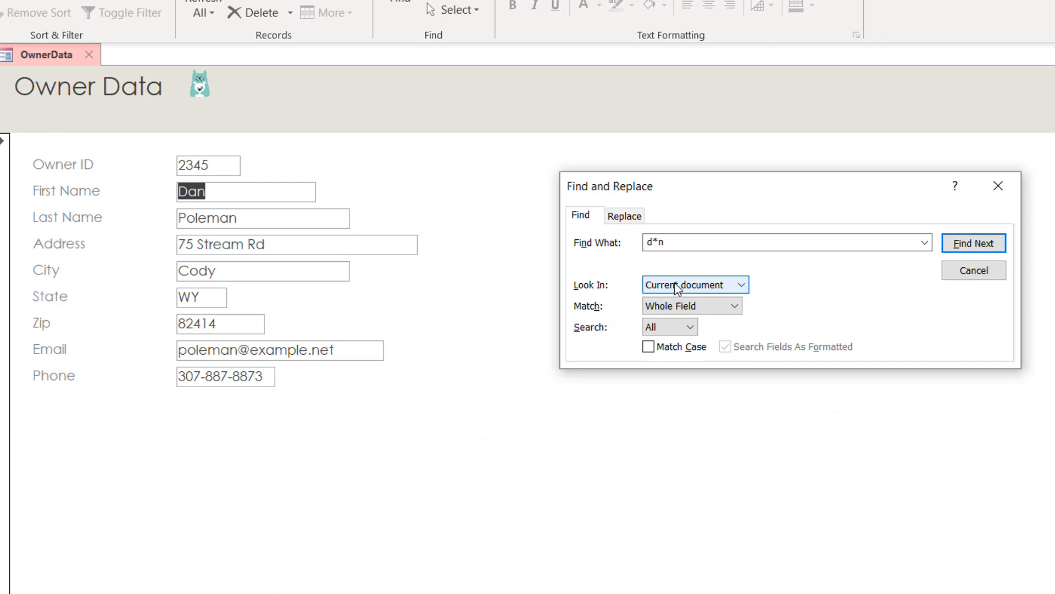
double_click(669, 240)
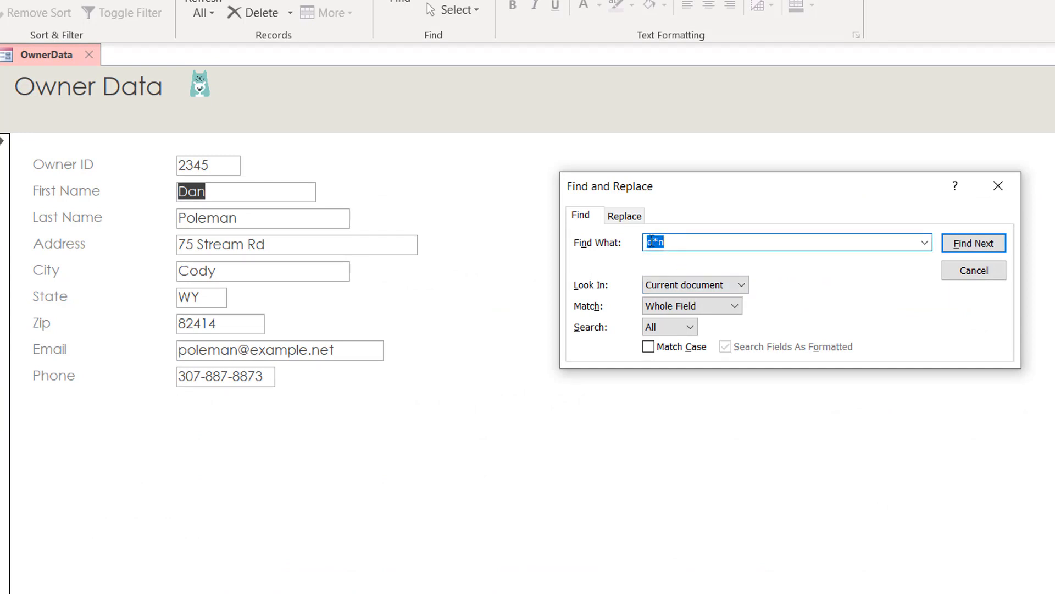
key(BackSpace)
text(d)
click(719, 306)
click(716, 325)
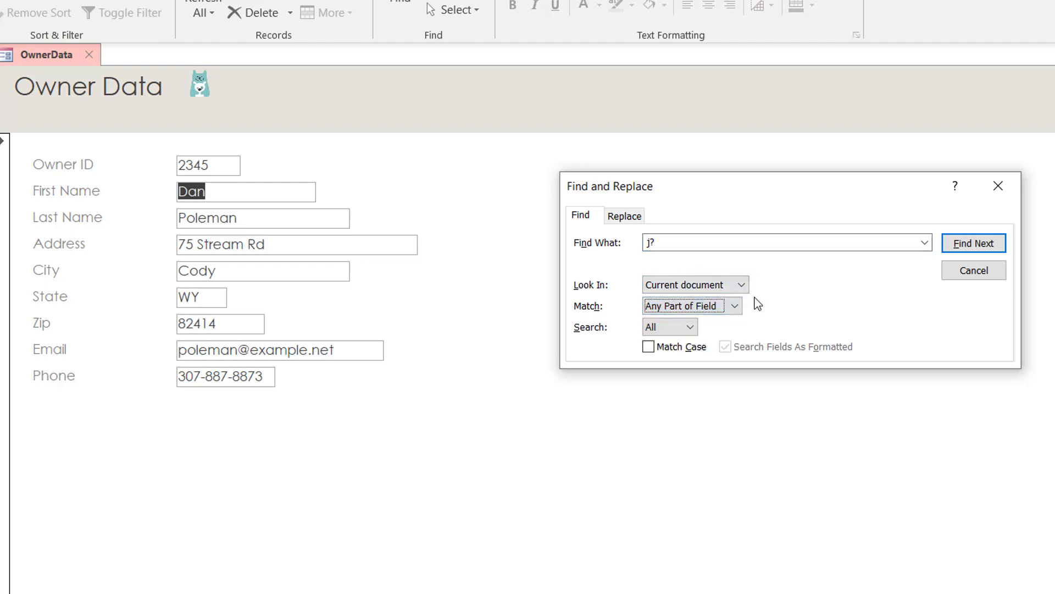
Step: Step through the J? matches across several records up to record 2375's first name
click(965, 247)
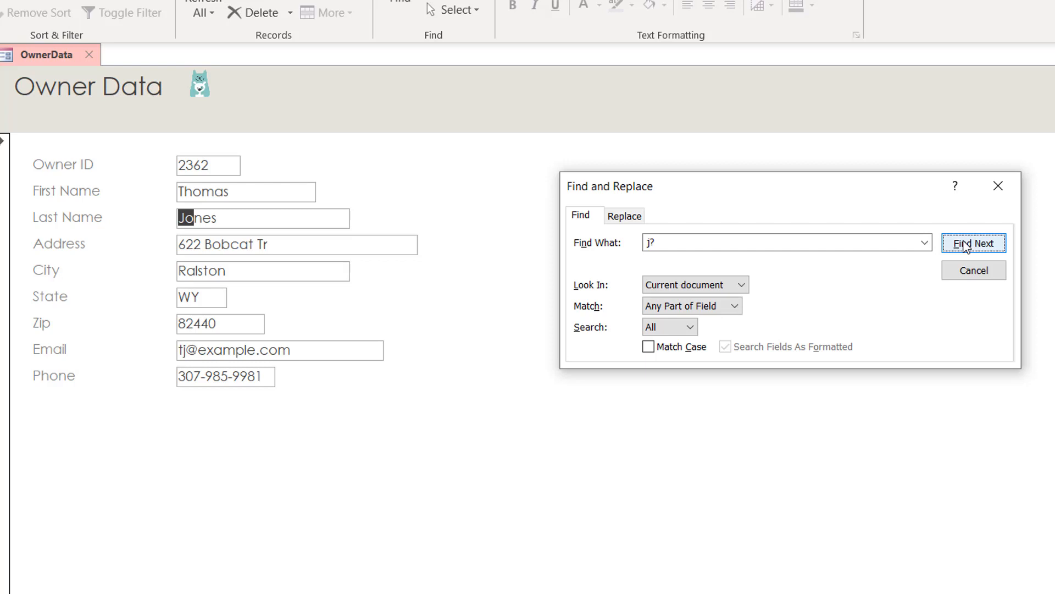
click(964, 245)
click(965, 246)
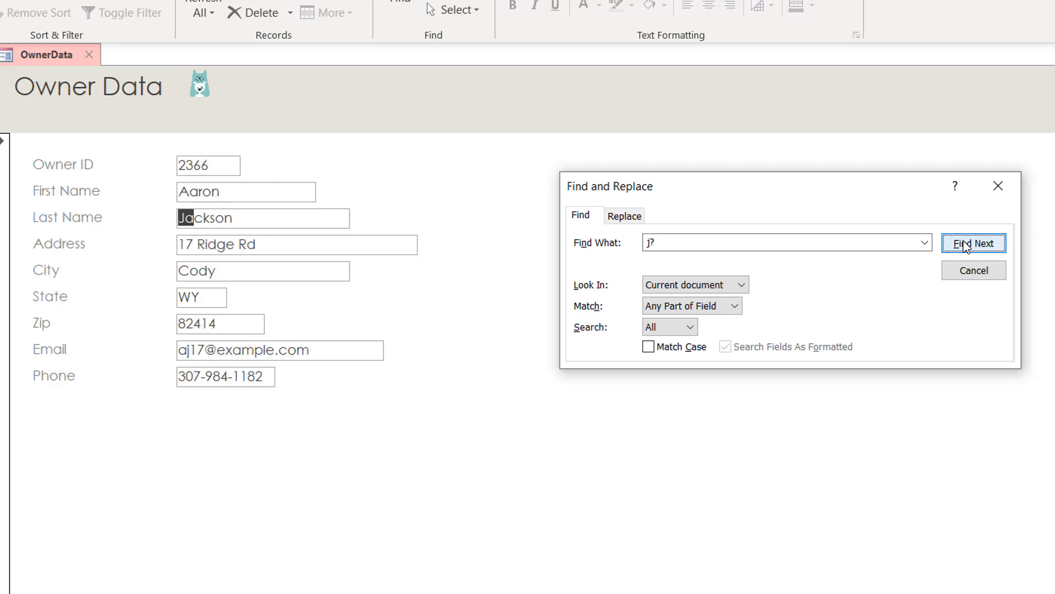
click(968, 246)
click(967, 245)
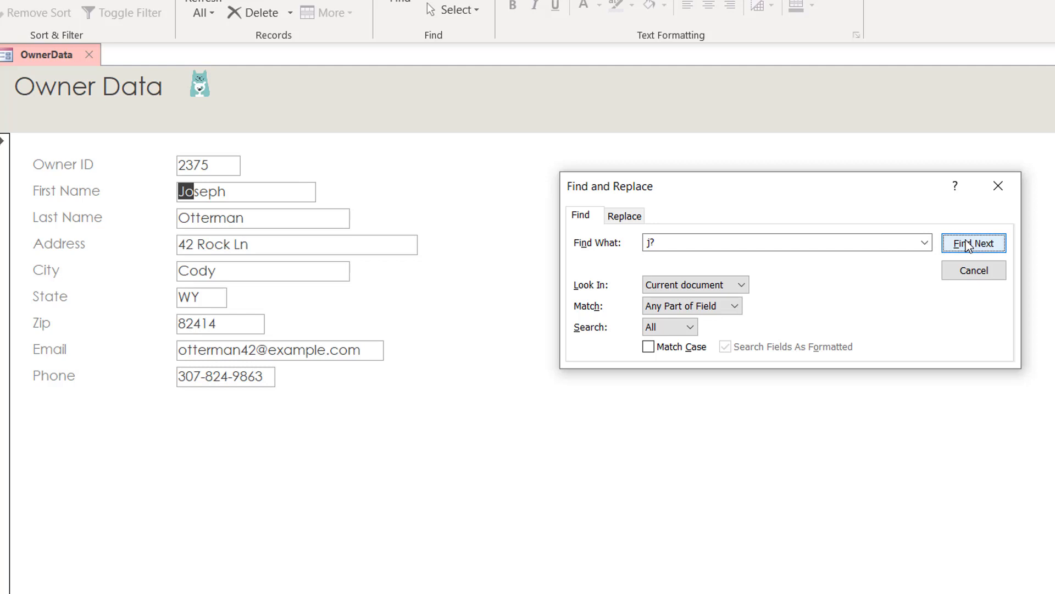
Step: Retry the j? search with Whole Field matching, which finds nothing
click(691, 310)
click(685, 335)
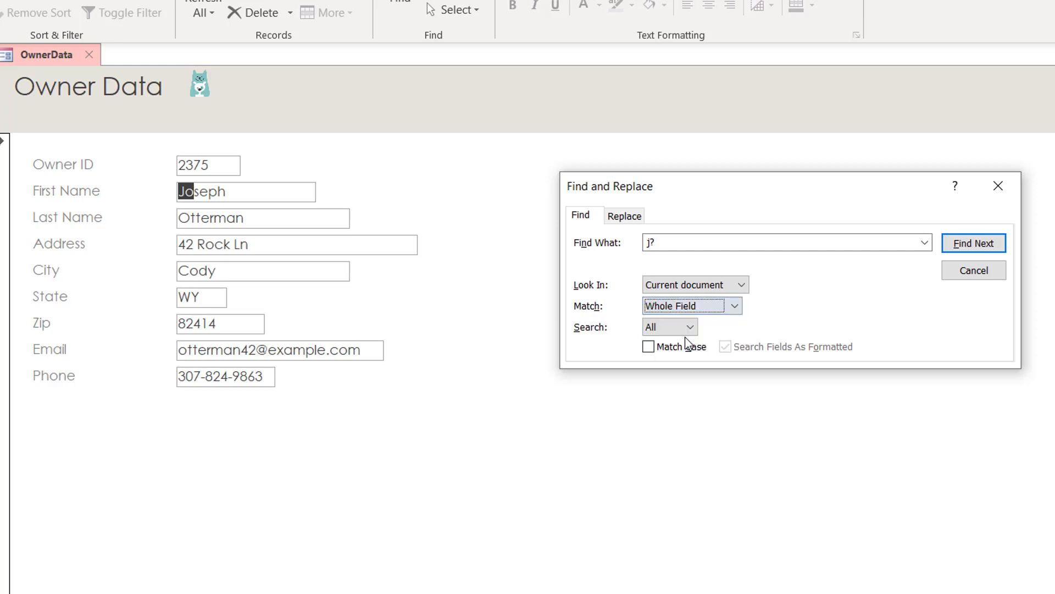
click(970, 245)
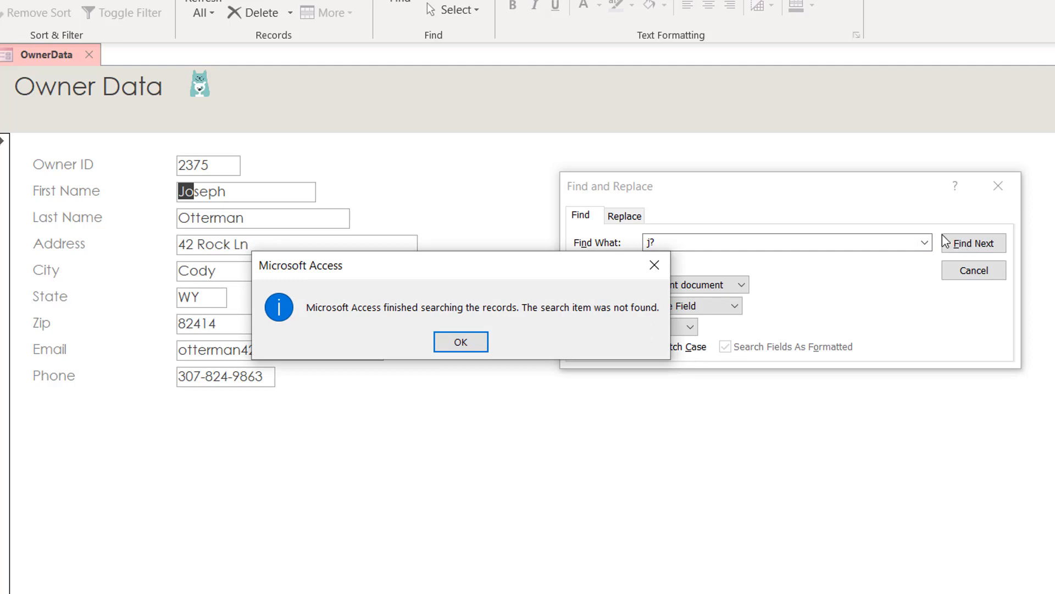
click(444, 347)
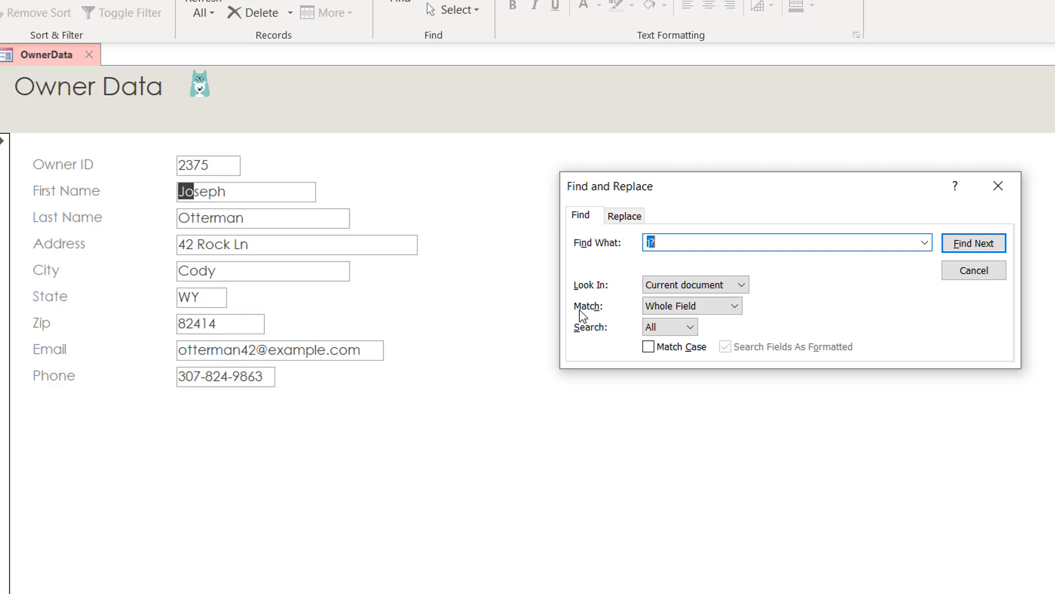
Step: Switch to Start of Field matching and step through j? matches to record 2330
click(672, 306)
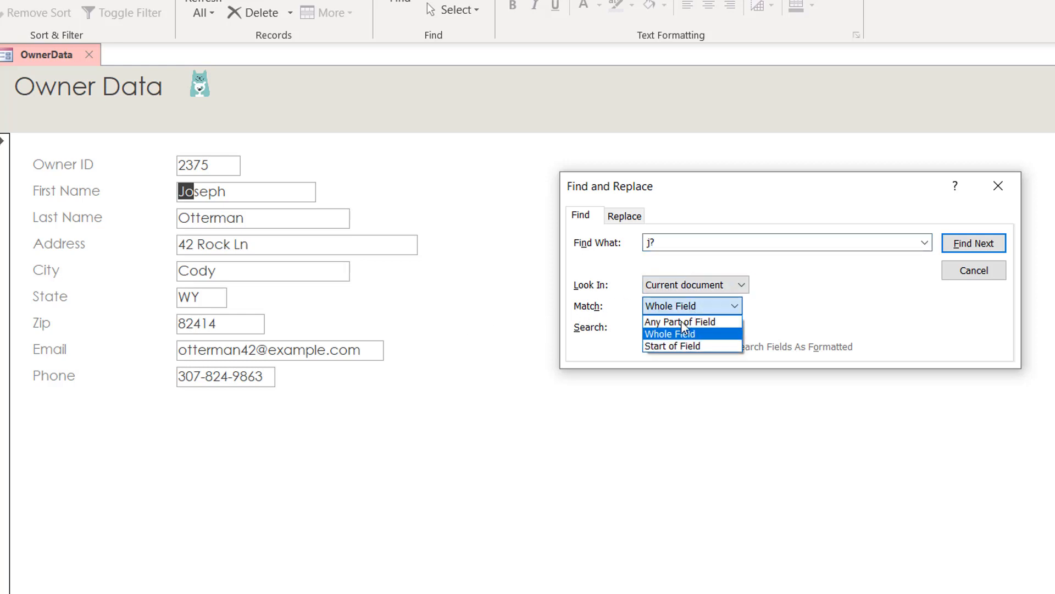
click(678, 346)
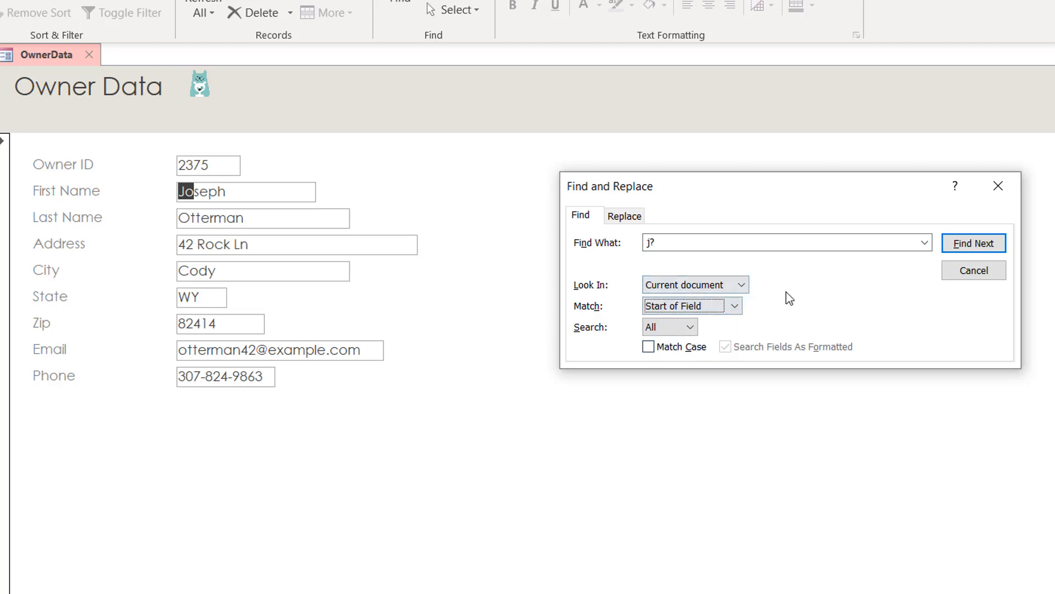
click(983, 245)
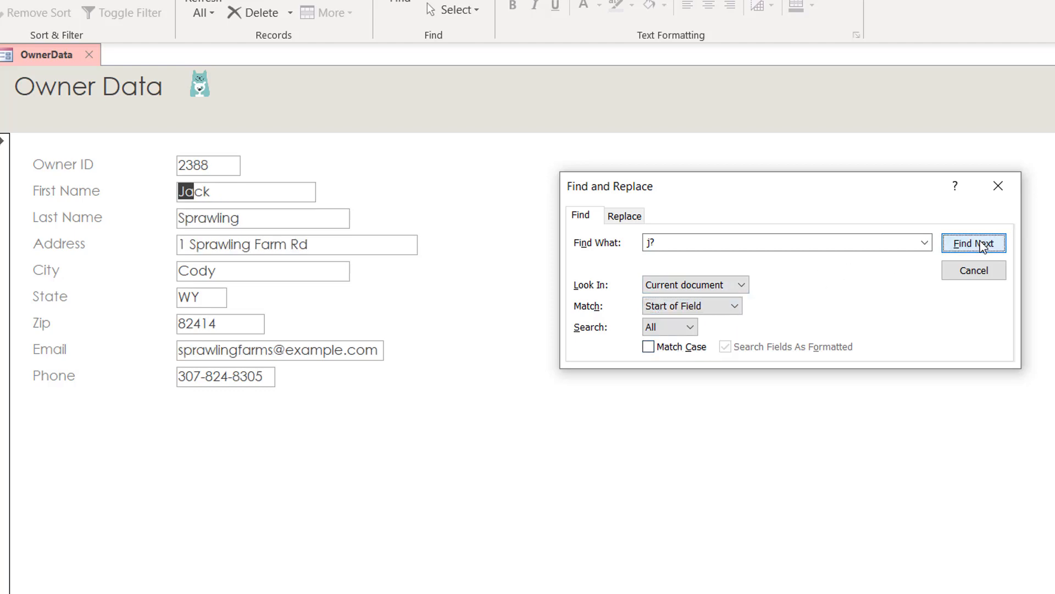
click(981, 245)
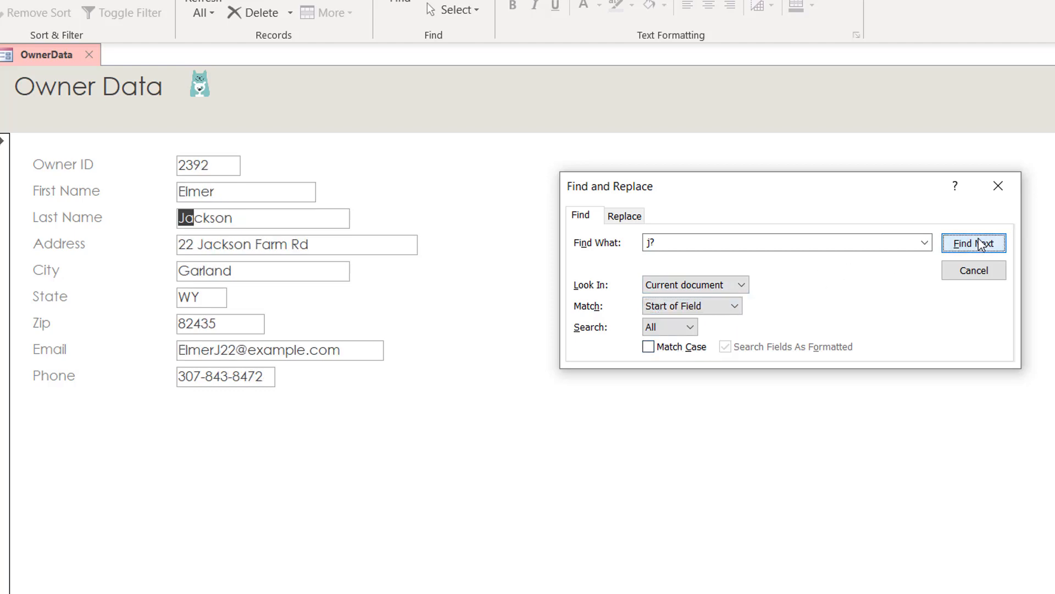
click(979, 243)
click(978, 239)
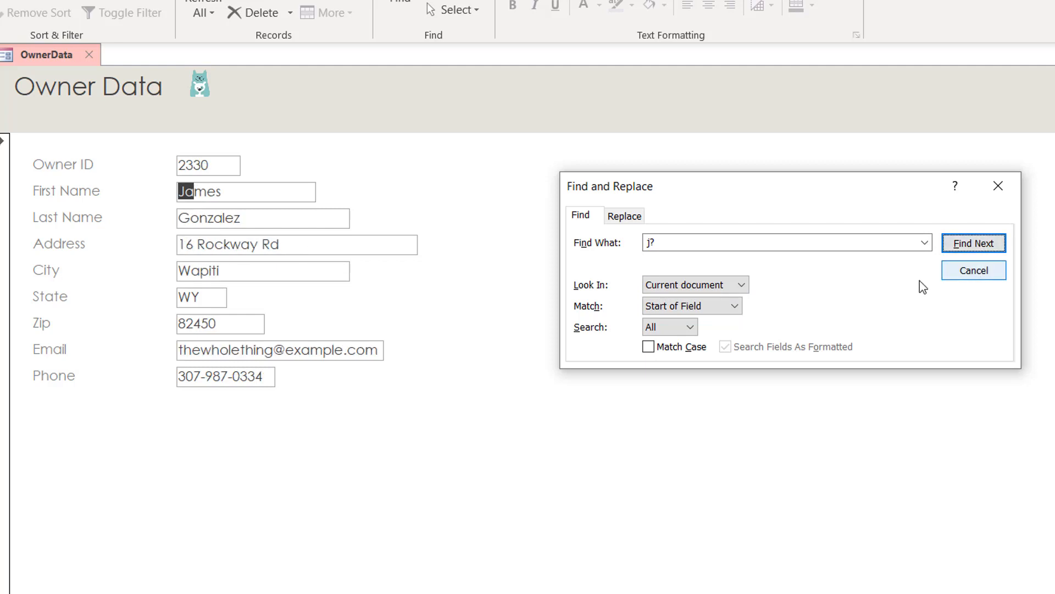
double_click(660, 243)
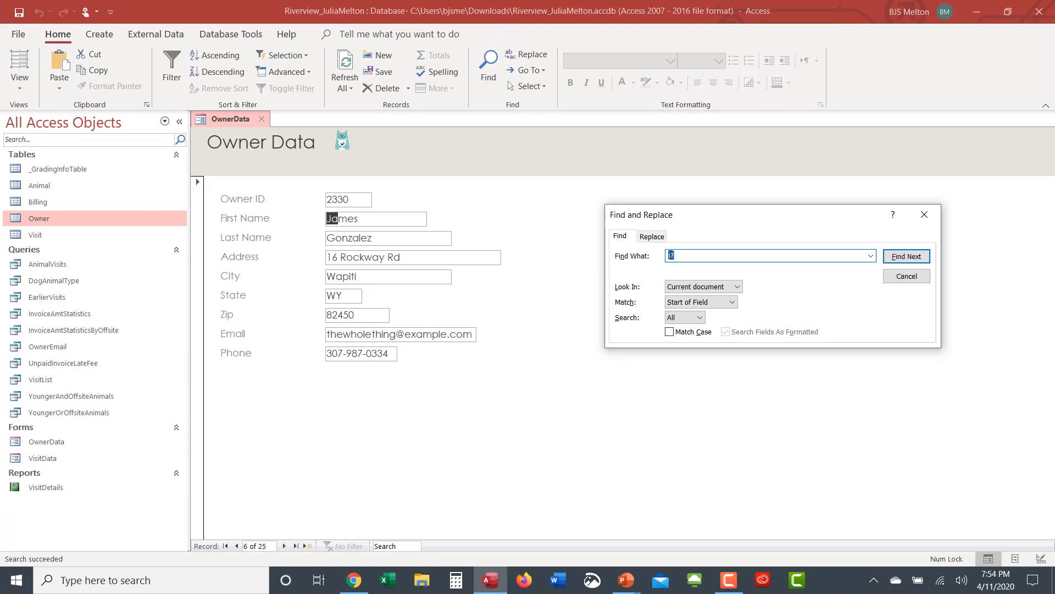
Step: After checking the wildcard slide, set Find What to t[oa]n matching Any Part of Field
key(alt+Tab)
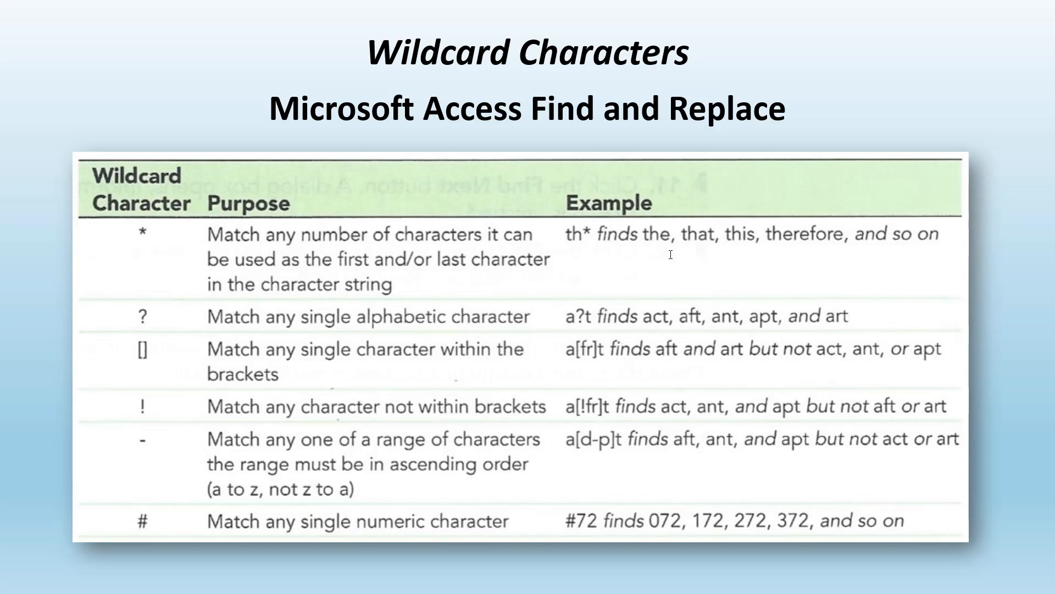
key(alt+Tab)
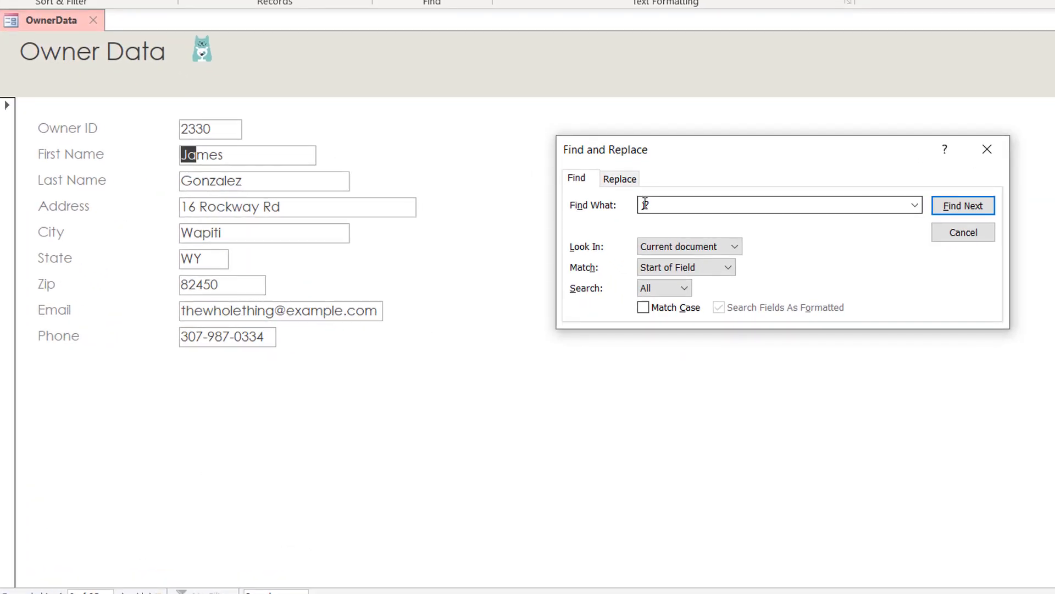
click(663, 203)
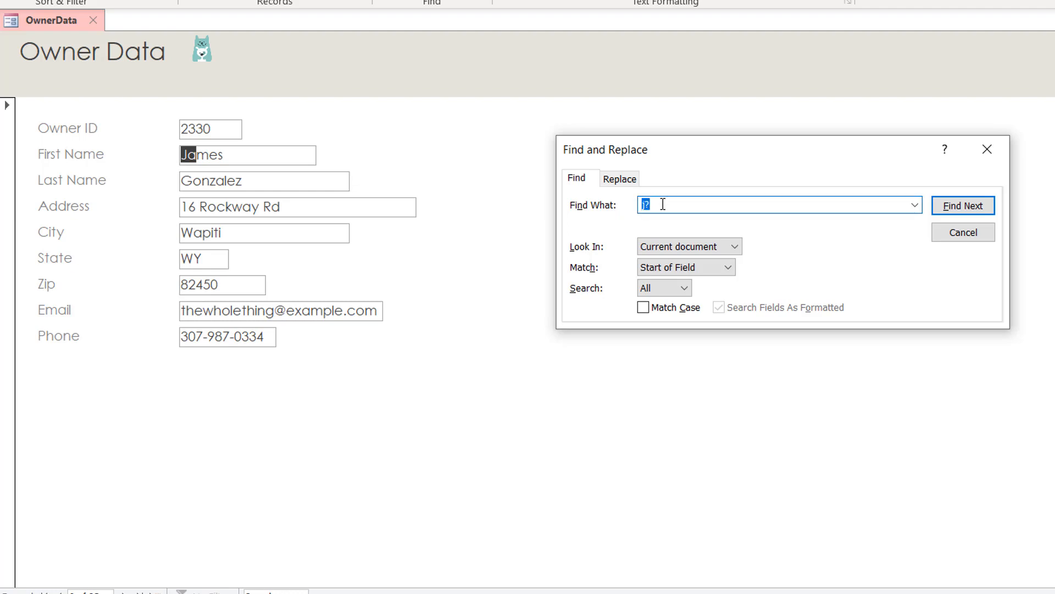
click(663, 204)
text([)
key(BackSpace)
key(BackSpace)
key(BackSpace)
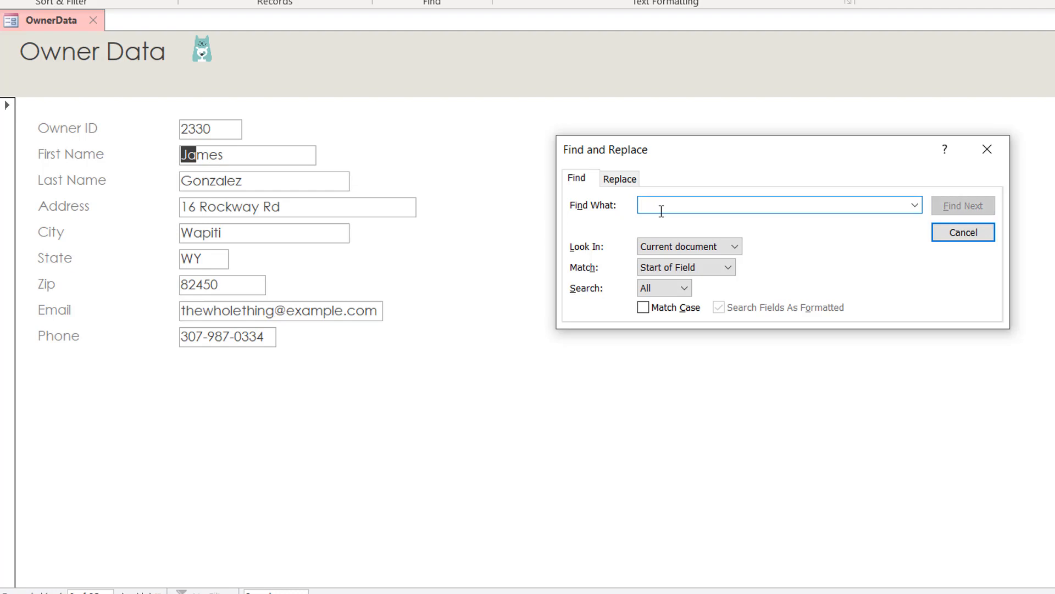
text([)
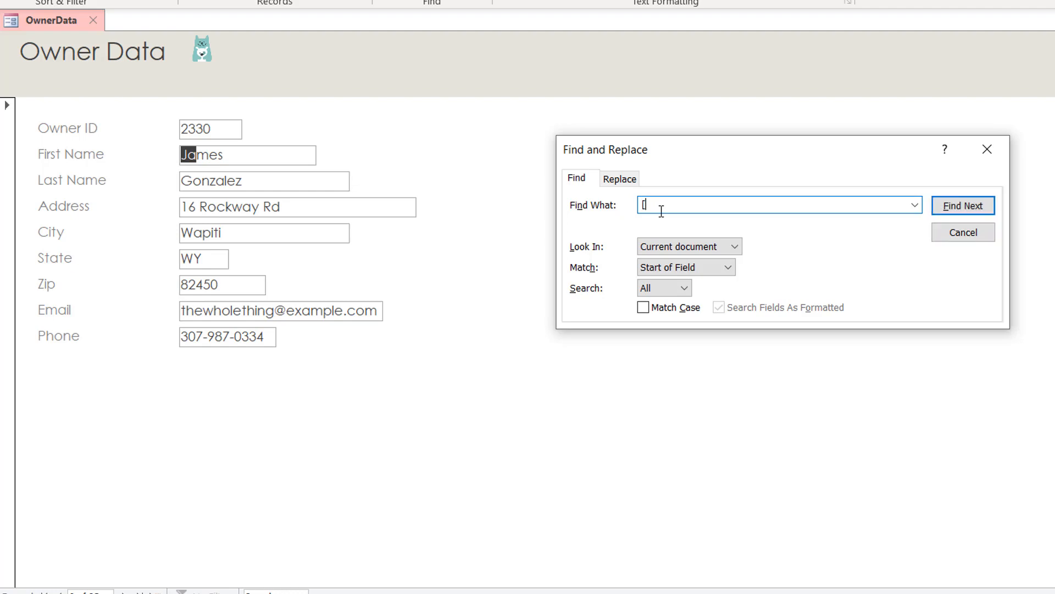
key(BackSpace)
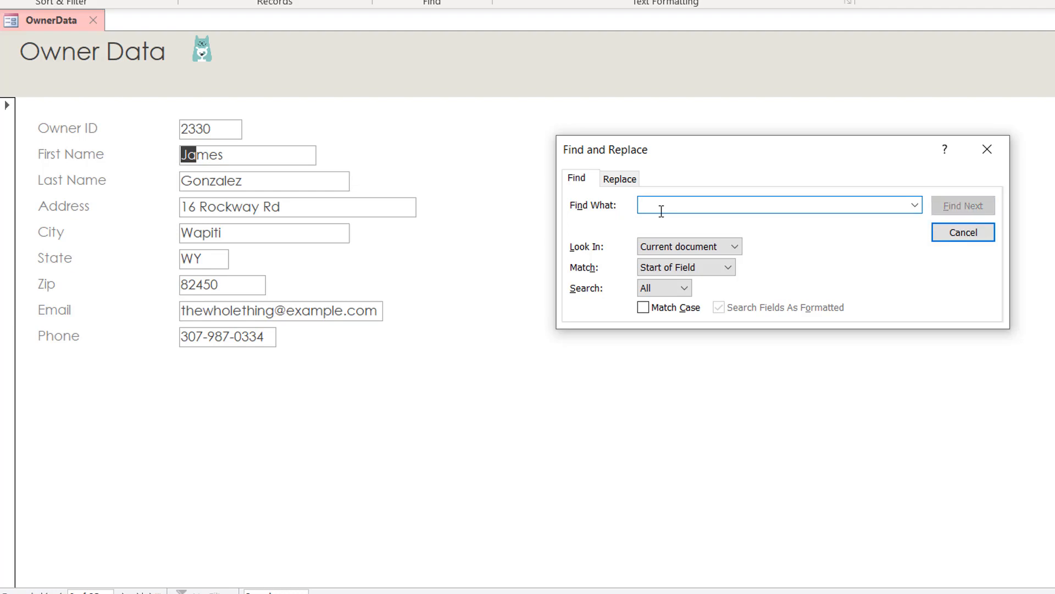
text(t[)
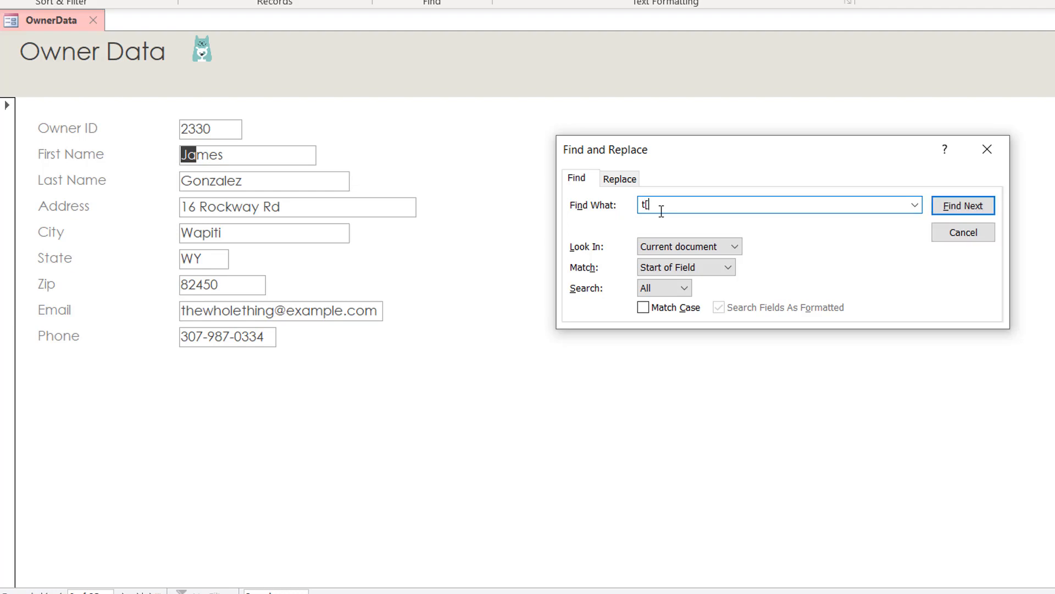
text(oa]n)
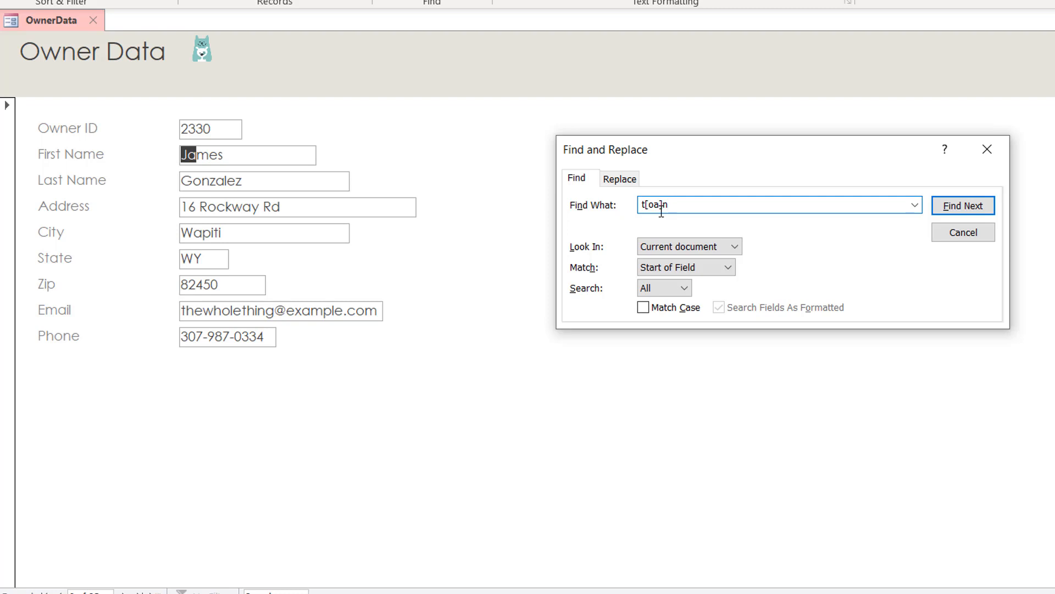
click(697, 268)
click(671, 283)
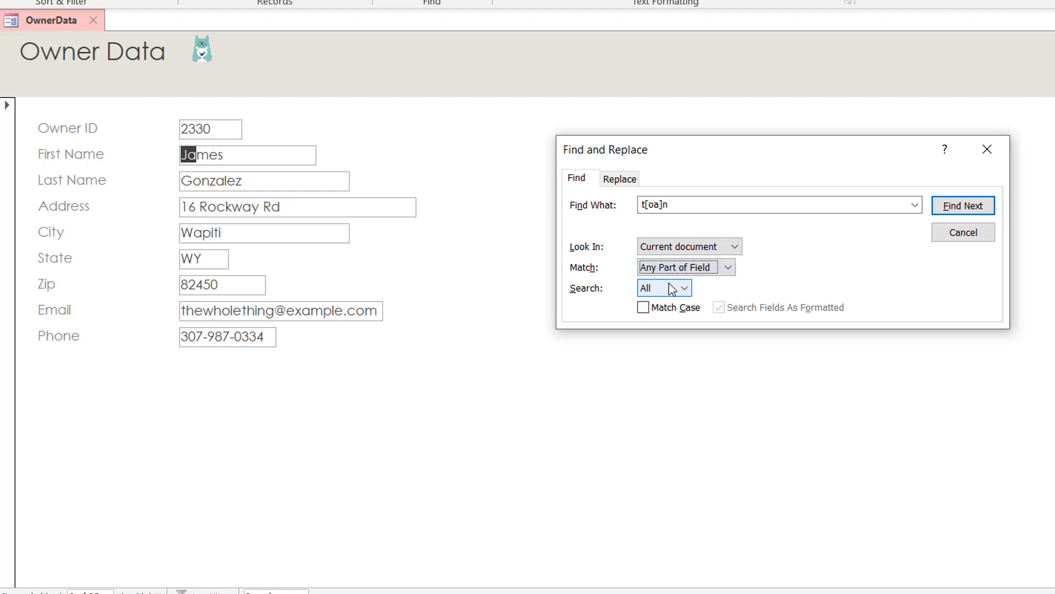
Step: Step through every t[oa]n match until the search reports no more
click(962, 206)
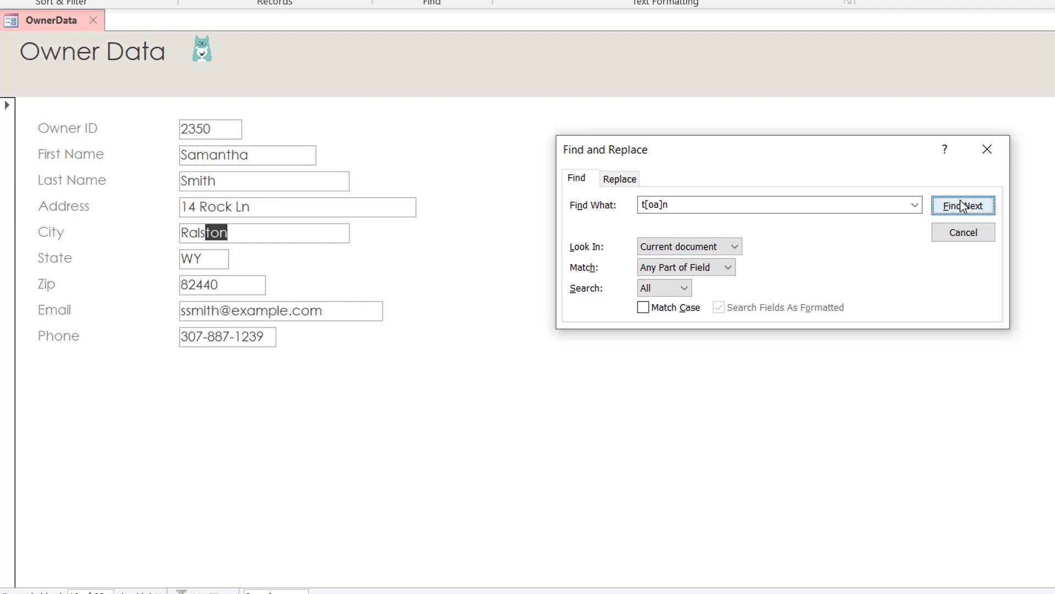
click(962, 206)
click(962, 206)
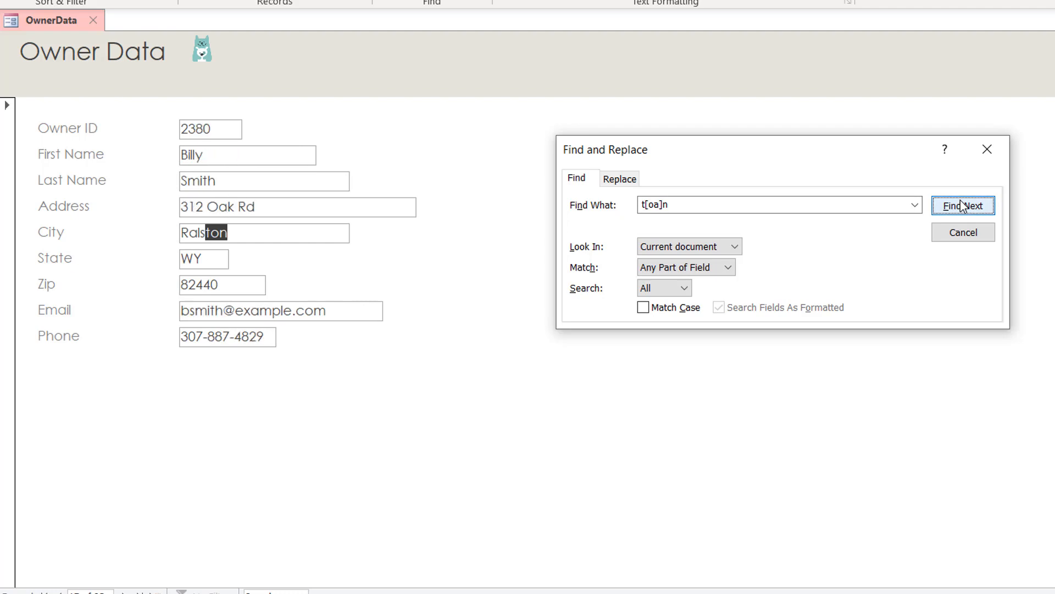
click(962, 206)
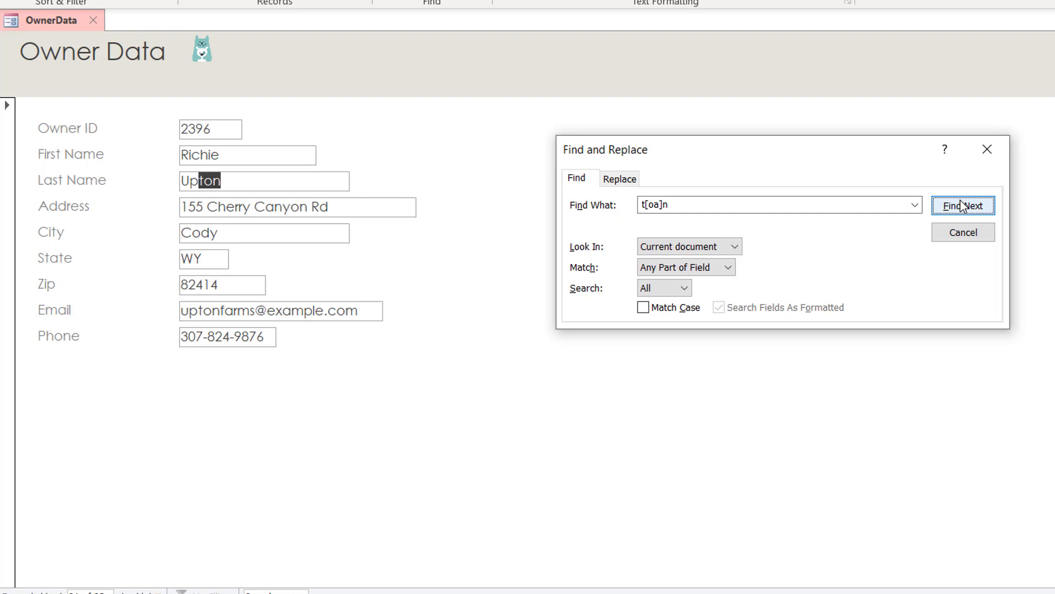
click(962, 206)
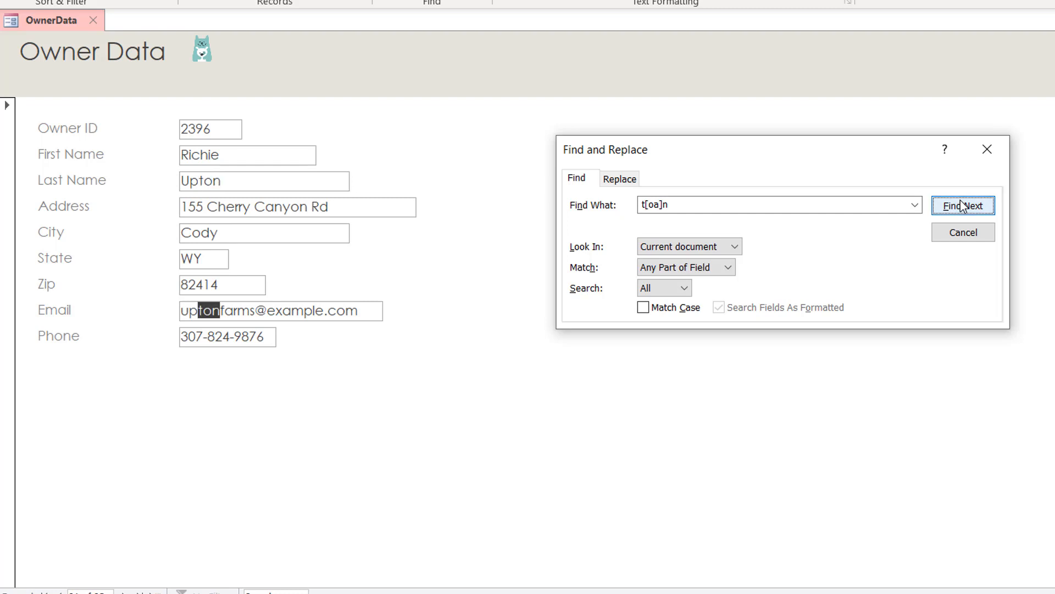
click(962, 206)
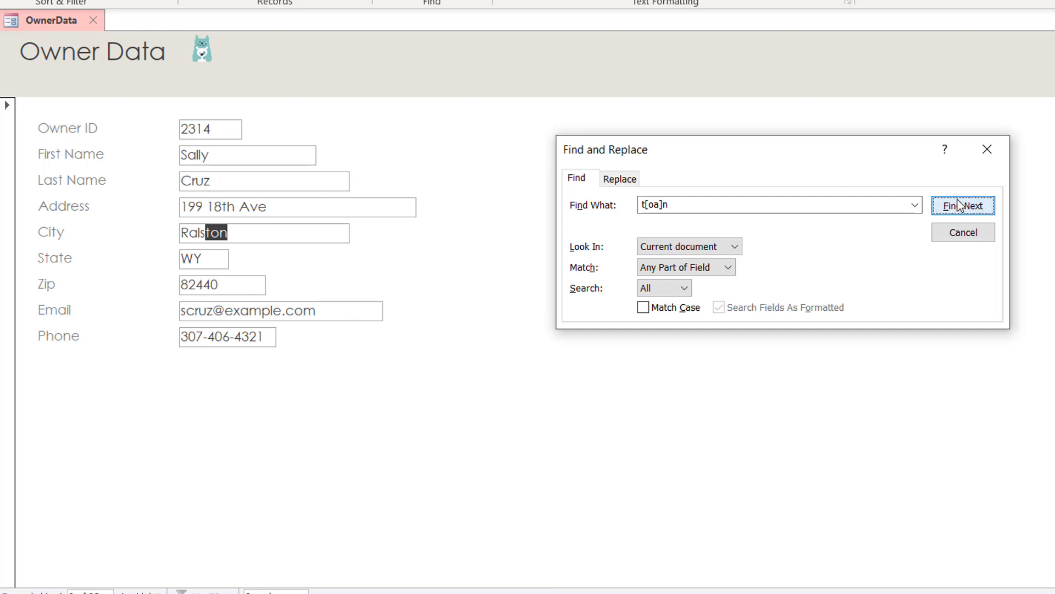
click(959, 206)
click(959, 206)
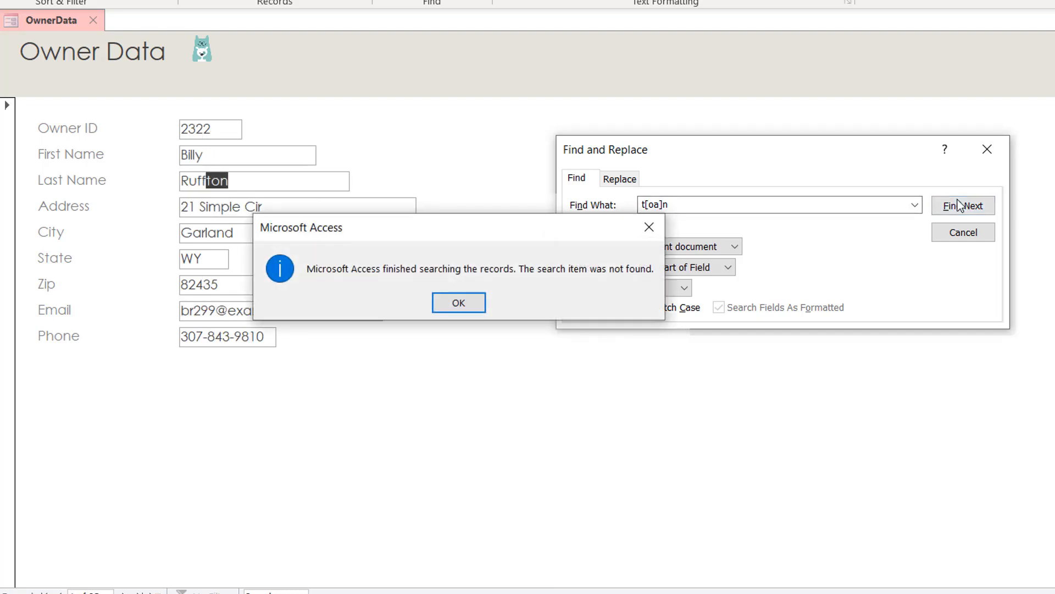
Step: Change the pattern to t[!oa]n and run it, which finds no further matches
click(459, 303)
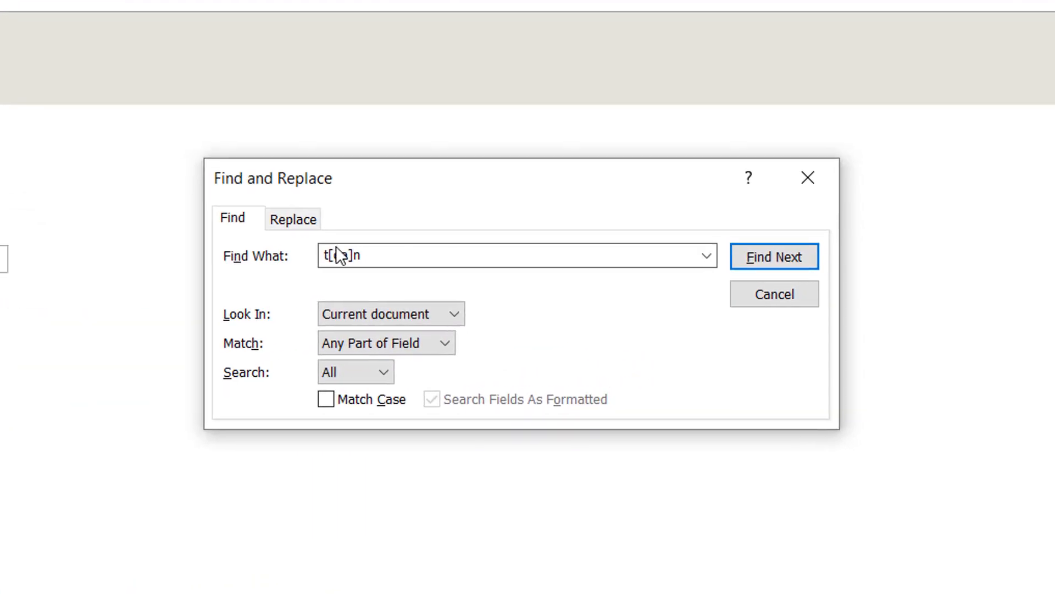
click(338, 255)
click(337, 255)
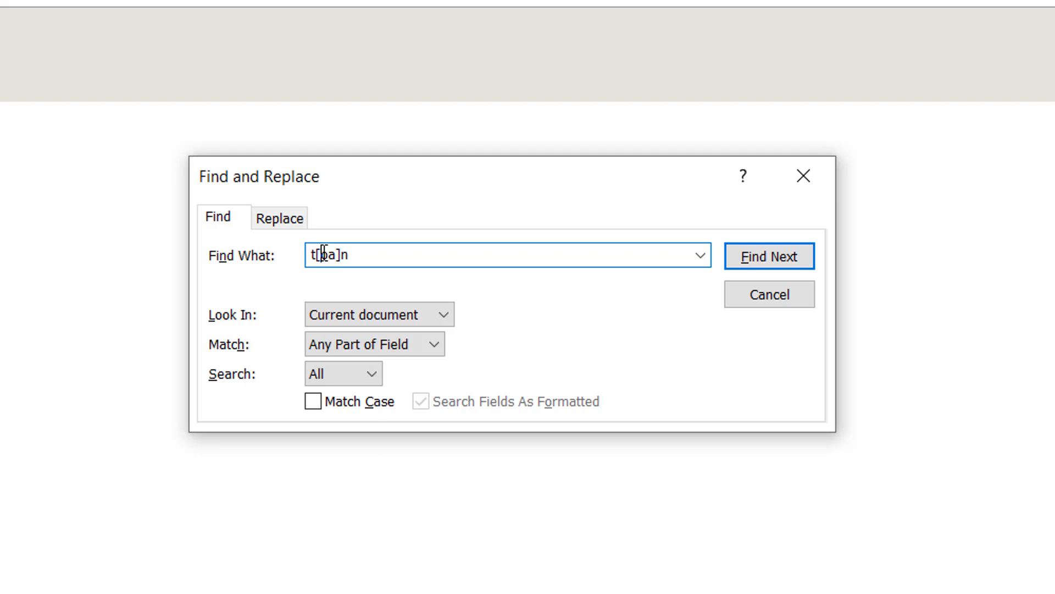
text(!)
key(Delete)
text(o)
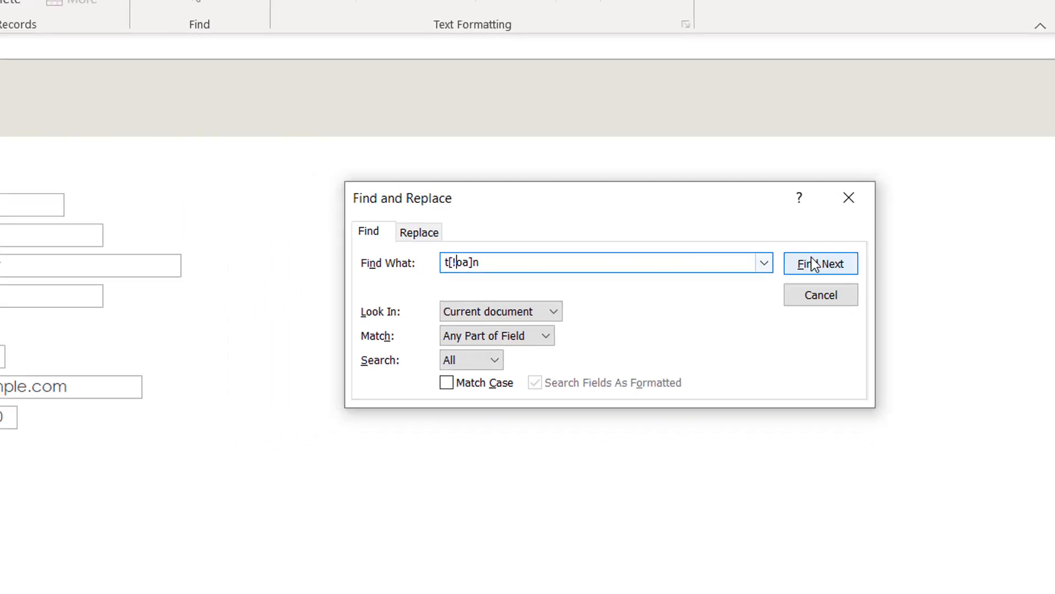
click(761, 257)
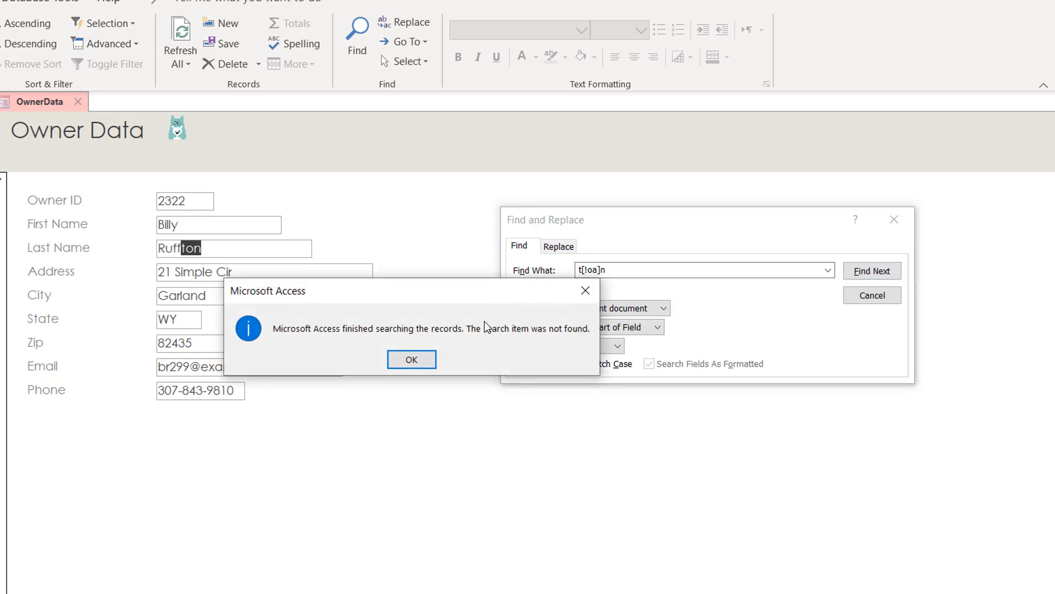
click(404, 364)
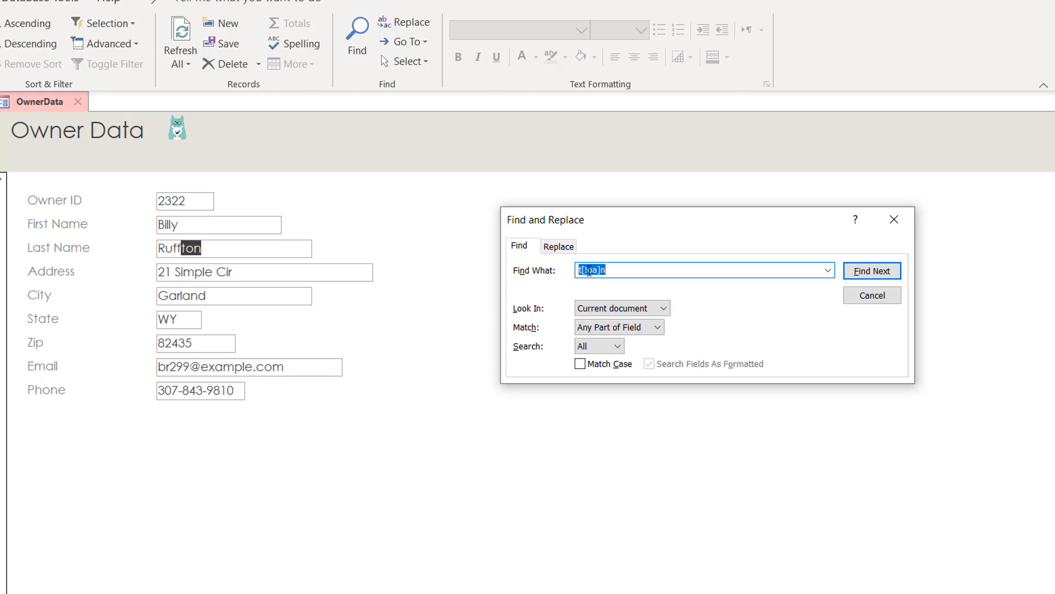
Step: Revert the pattern to t[oa]n, find the next match, and misspell the City as Ralsten
click(588, 268)
key(BackSpace)
click(859, 274)
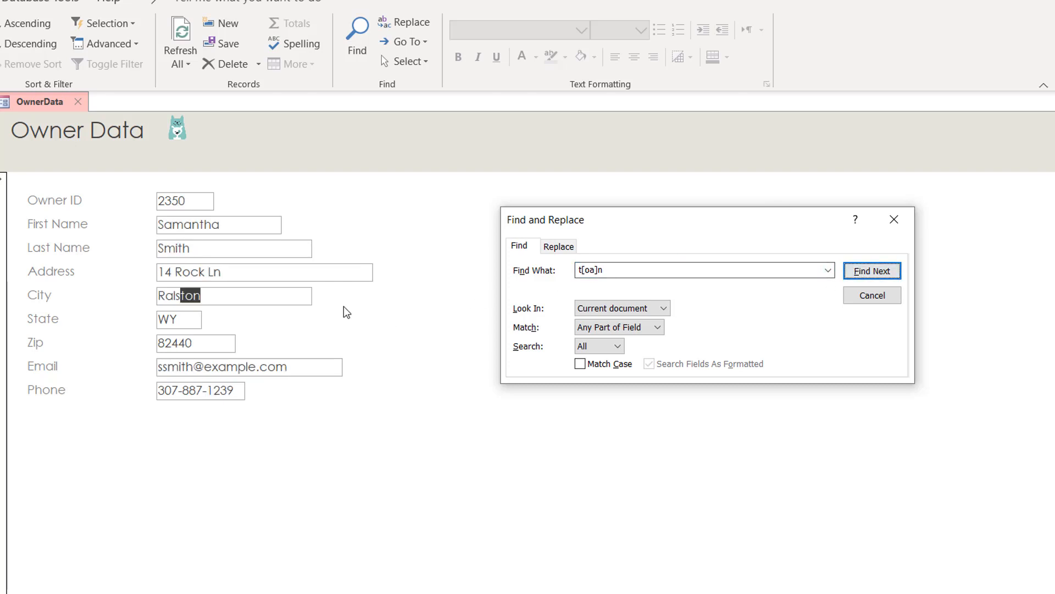
click(193, 297)
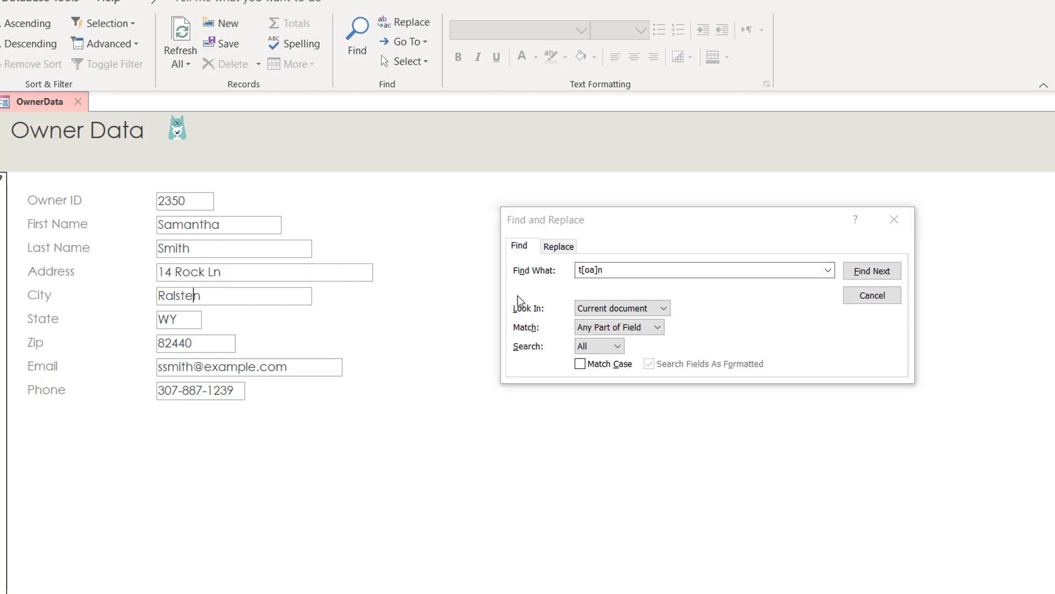
Step: Insert ! after the bracket so the pattern reads t[!oa]n again
click(585, 269)
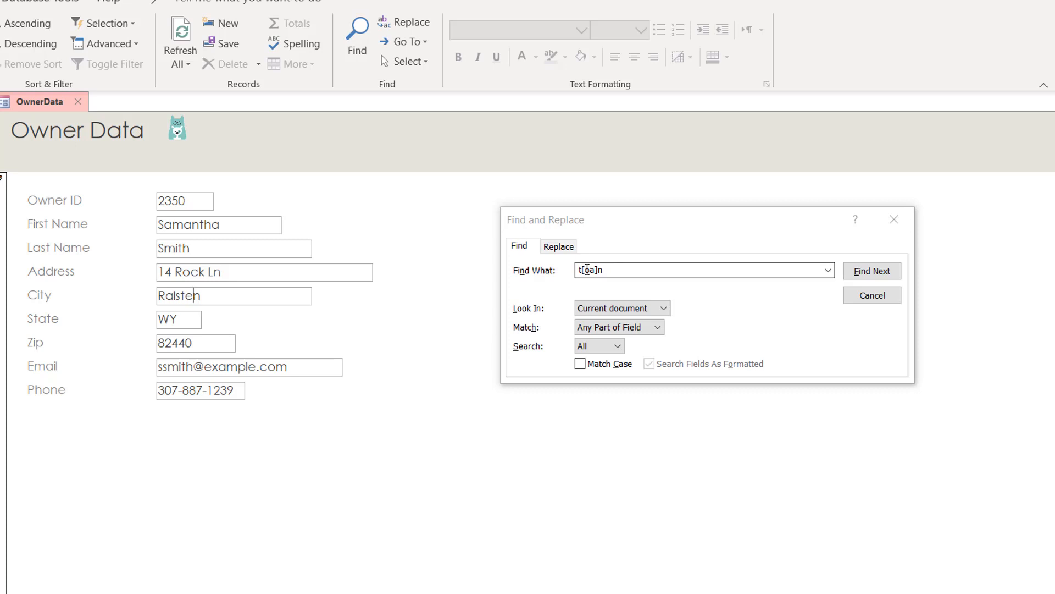
click(587, 269)
click(587, 269)
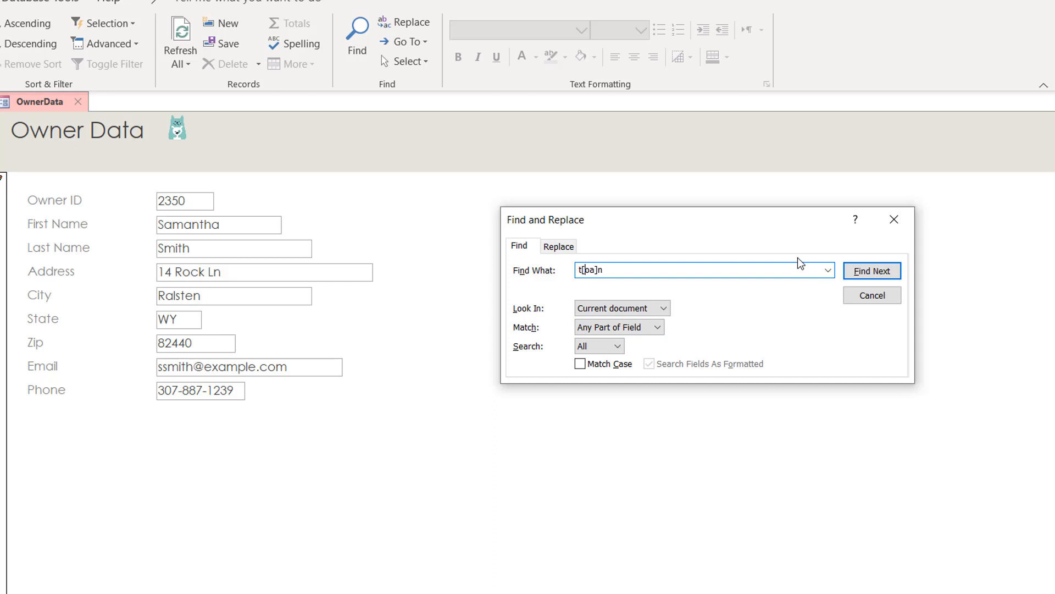
text(!)
Step: Run the t[!oa]n search until it lands on the misspelled city Ralsten
click(880, 274)
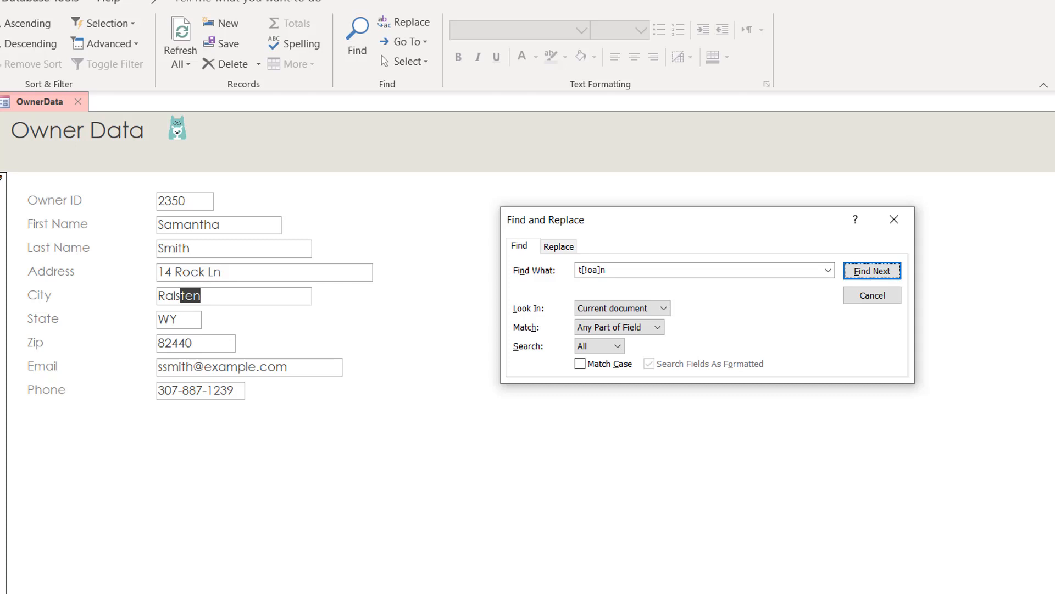
key(Return)
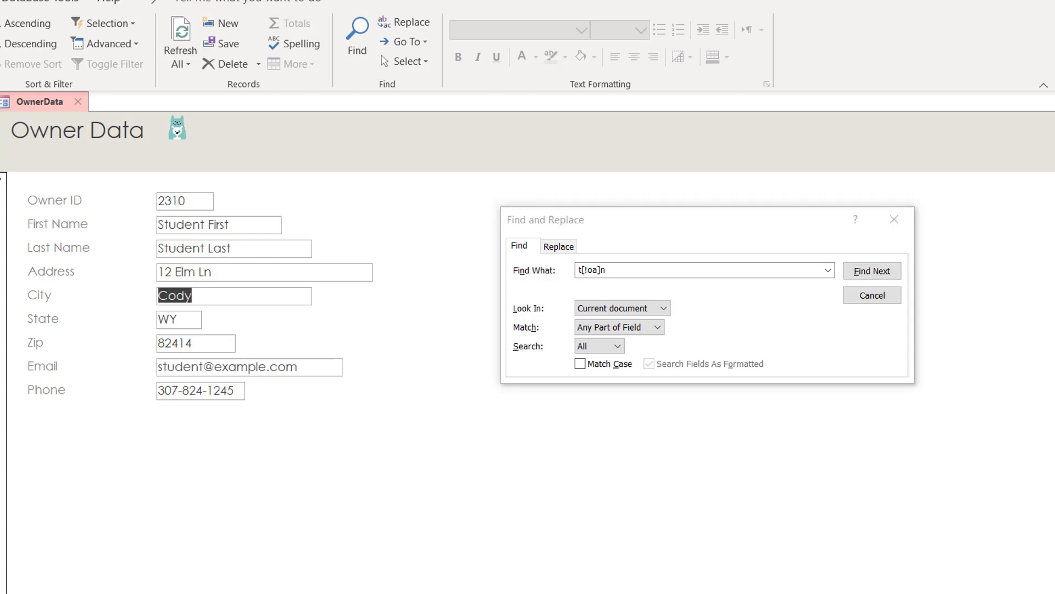
click(849, 269)
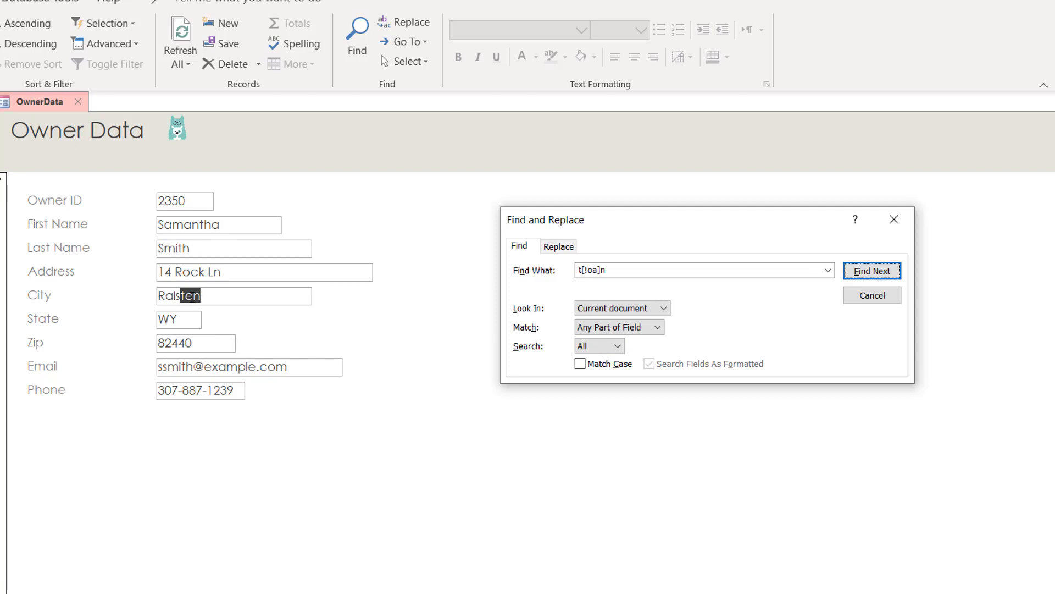
Step: Correct record 2350's city back to Ralston and select the search pattern
click(192, 296)
key(BackSpace)
text(o)
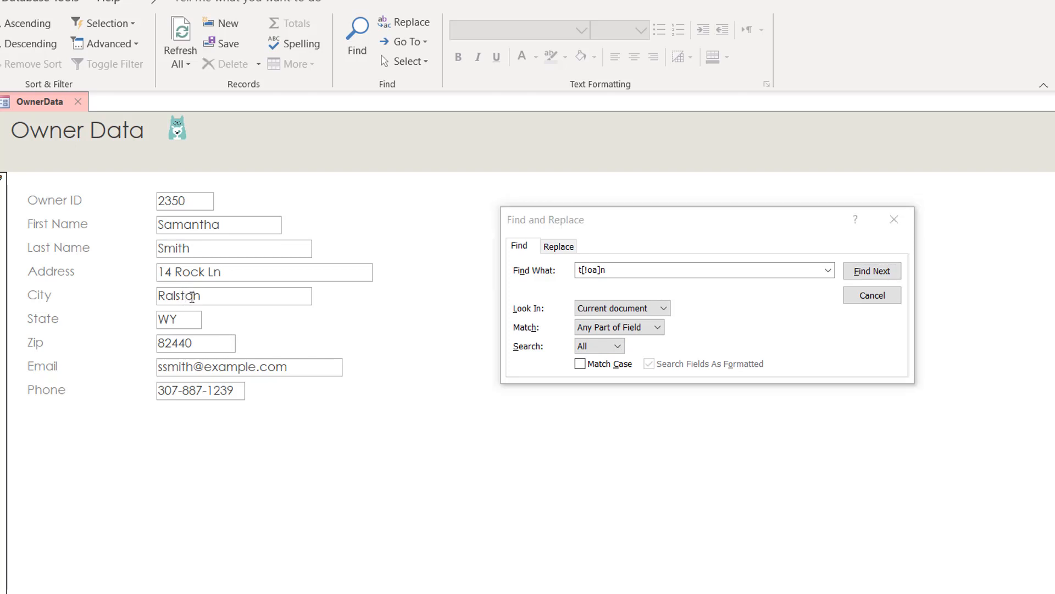
key(Tab)
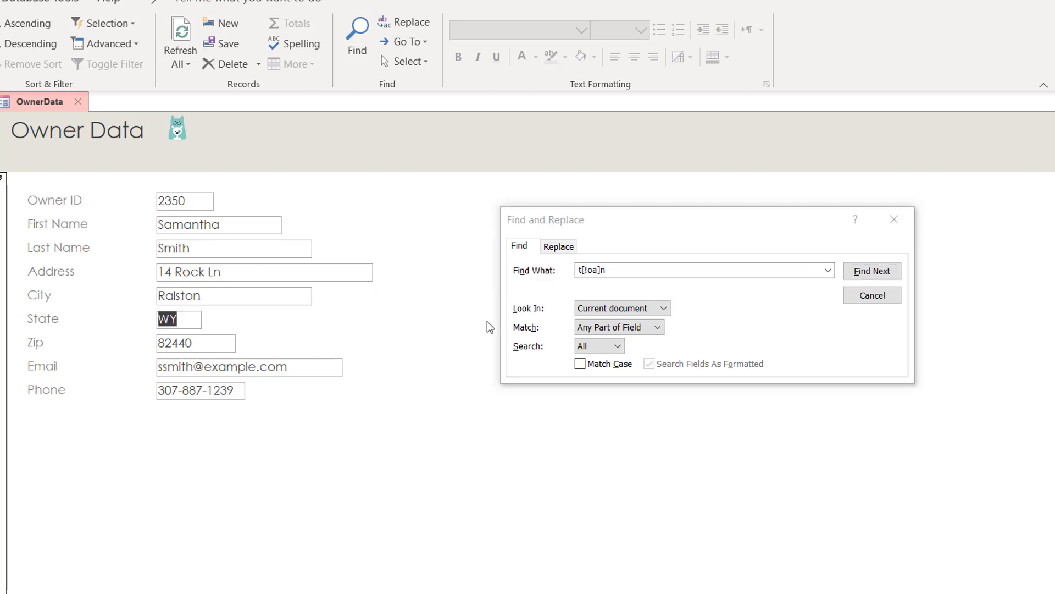
click(614, 272)
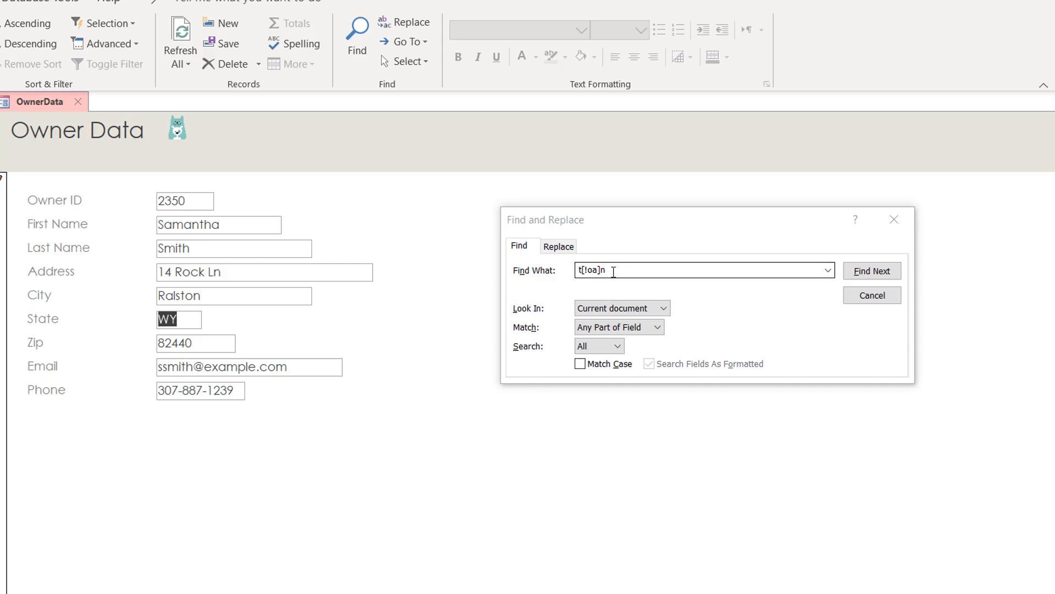
click(614, 271)
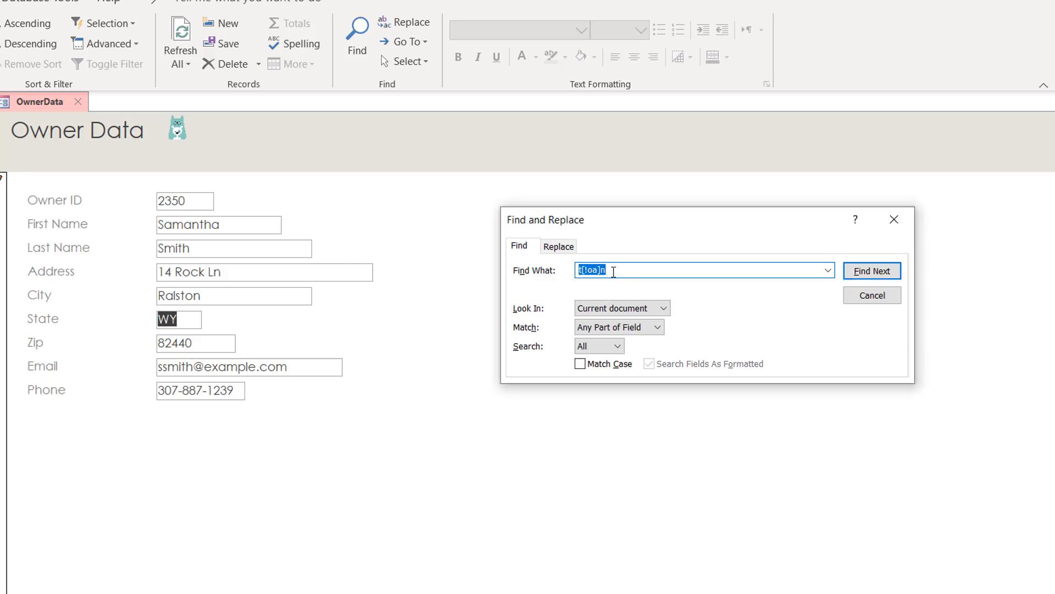
Step: Delete the old t[!oa]n pattern so the Find What box is empty
key(BackSpace)
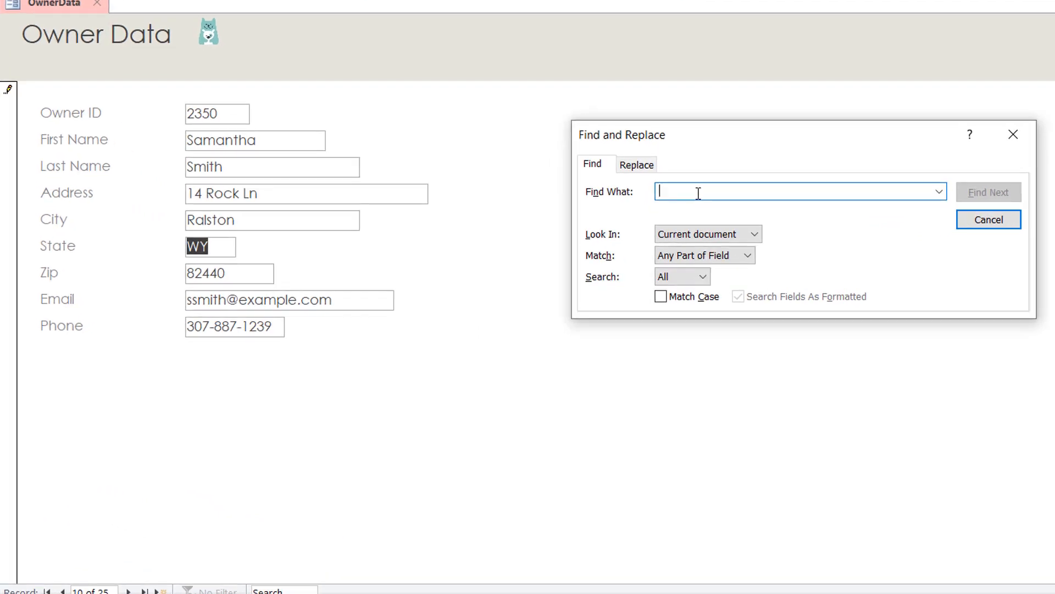
Step: Search for b[a-z]b, land on the match in record 2362's address, and confirm no further matches
text(b[)
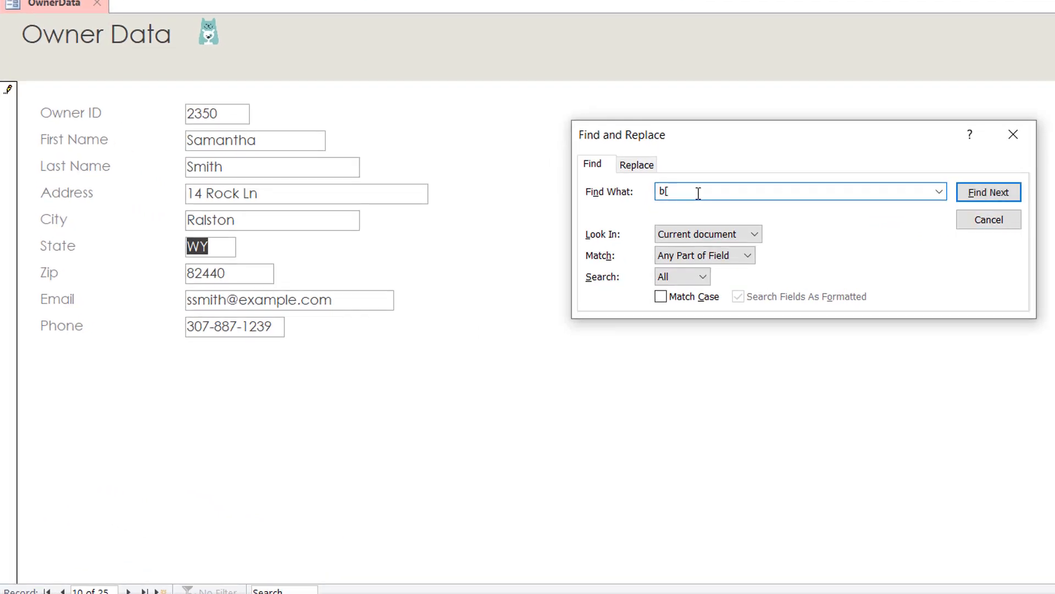
text(a-z)
text(]b)
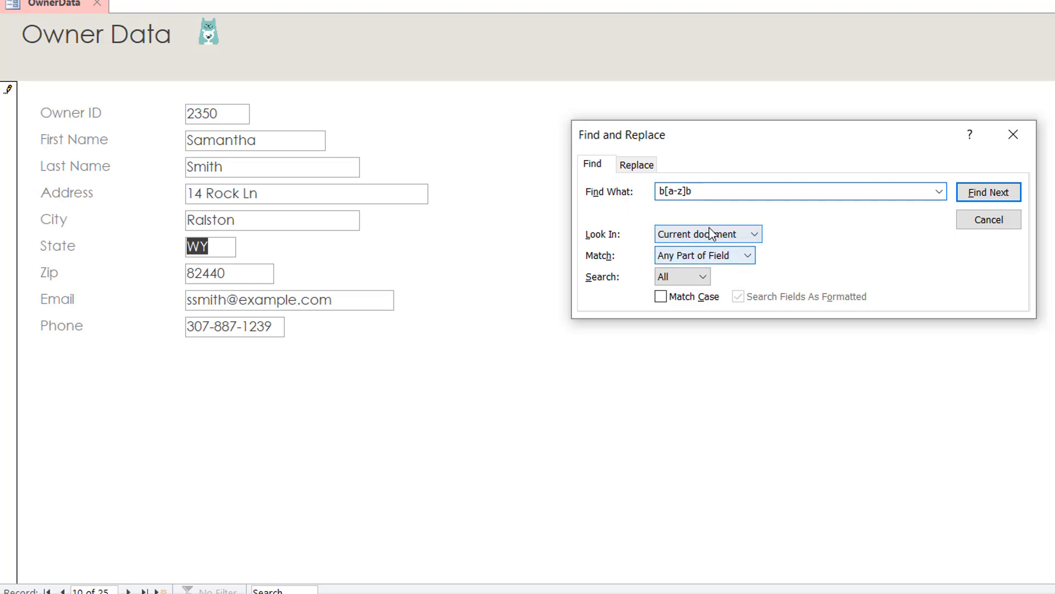
click(989, 192)
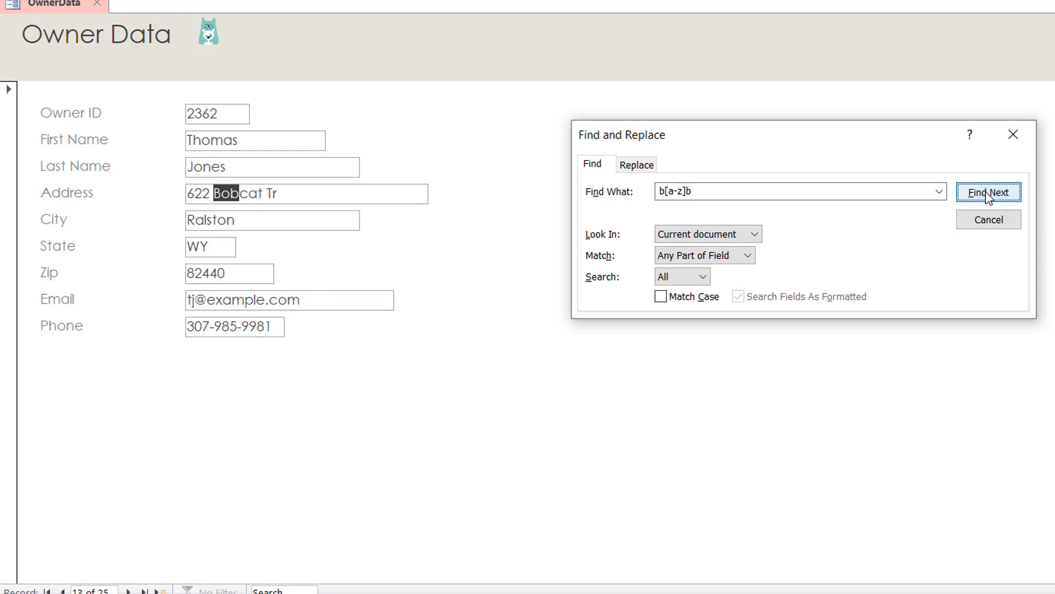
click(988, 193)
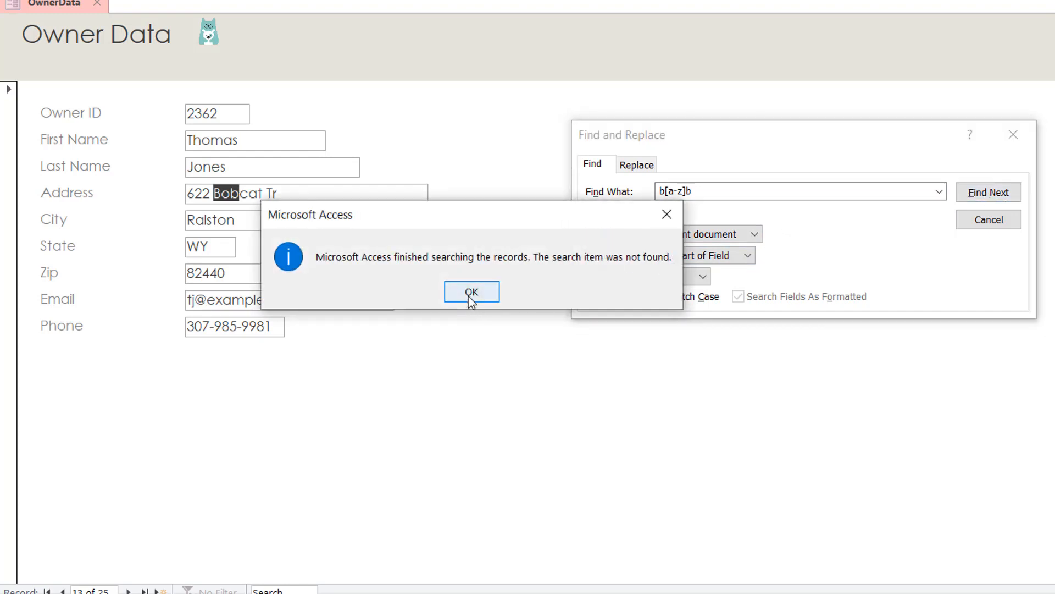
click(472, 297)
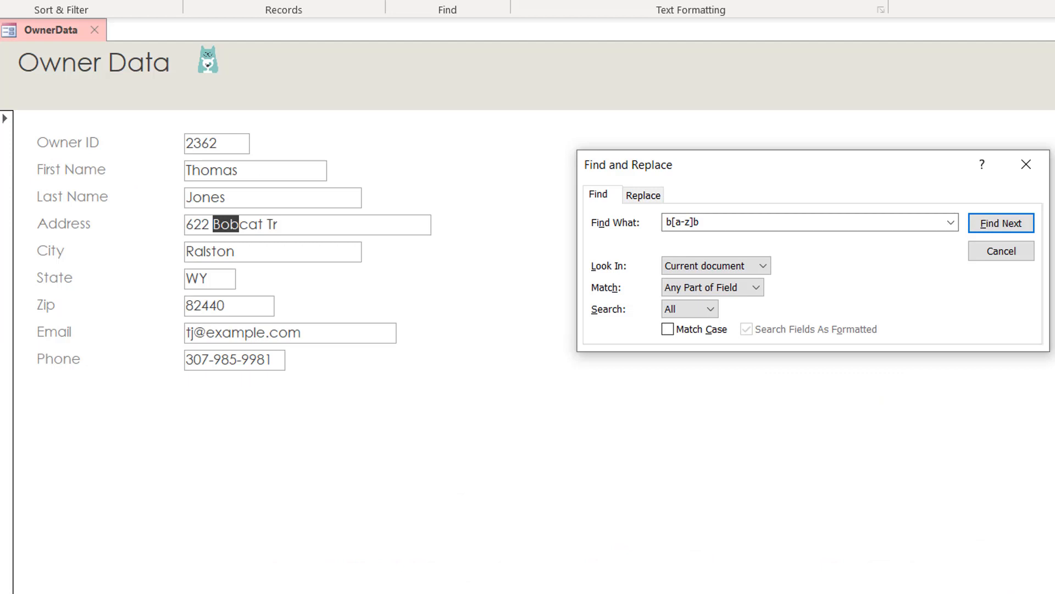
Step: Replace the search pattern with '# Rock' and step through its address matches
drag(704, 222, 590, 229)
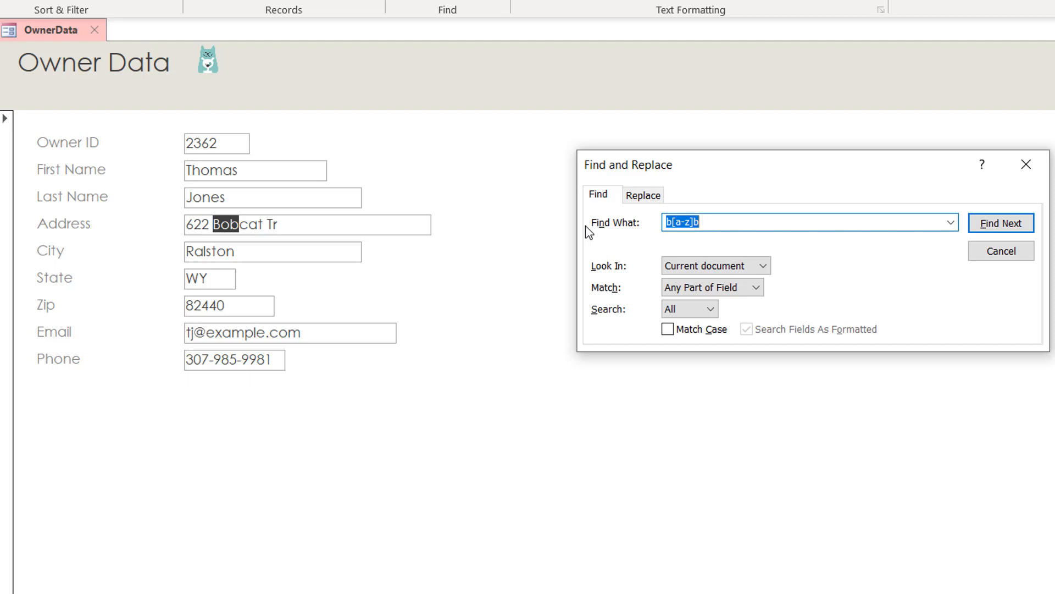
text(# Rock)
key(Return)
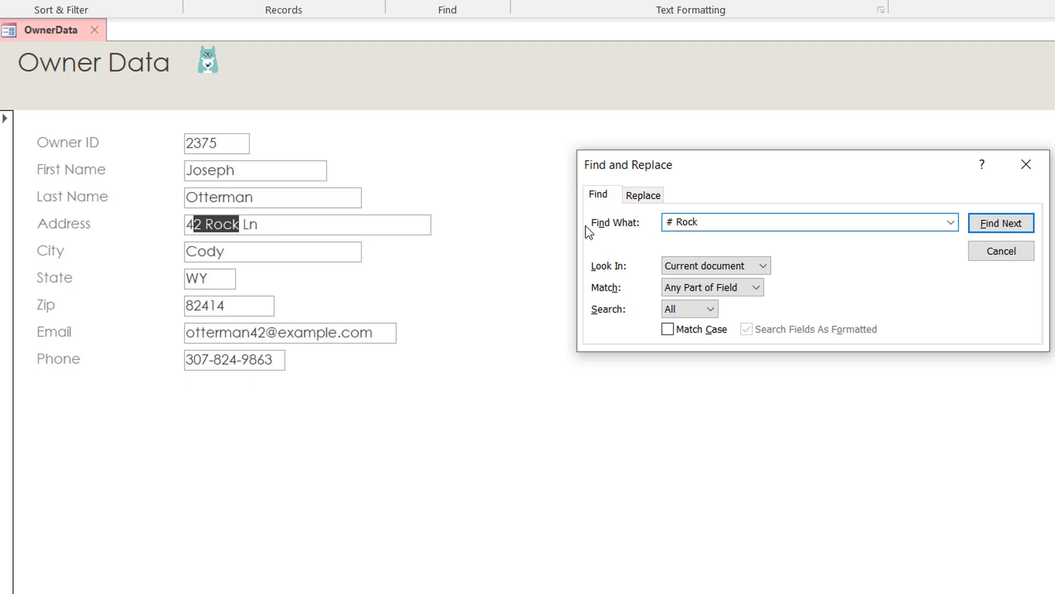
key(Return)
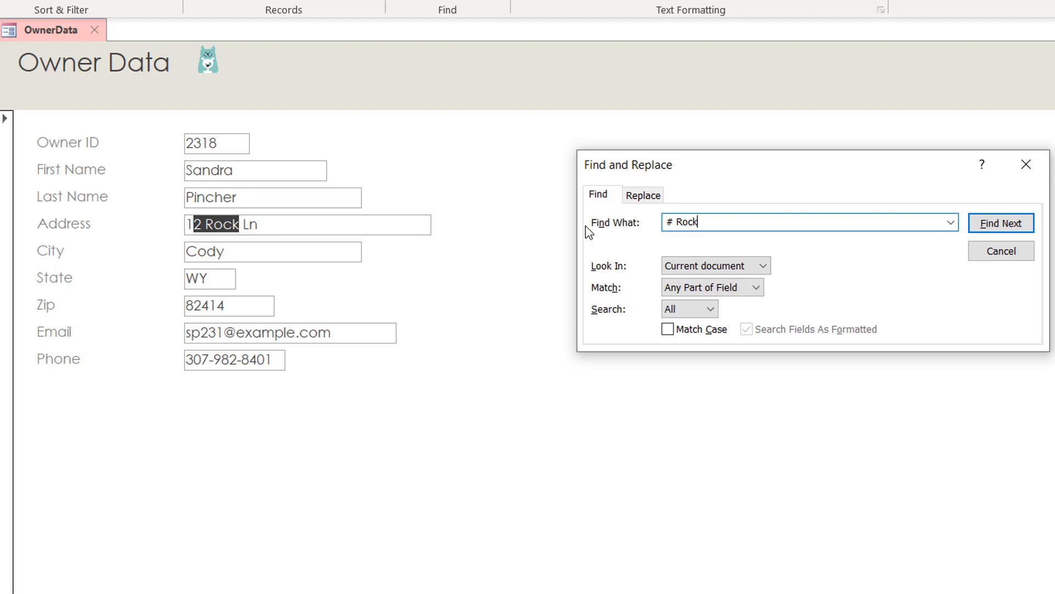
key(Return)
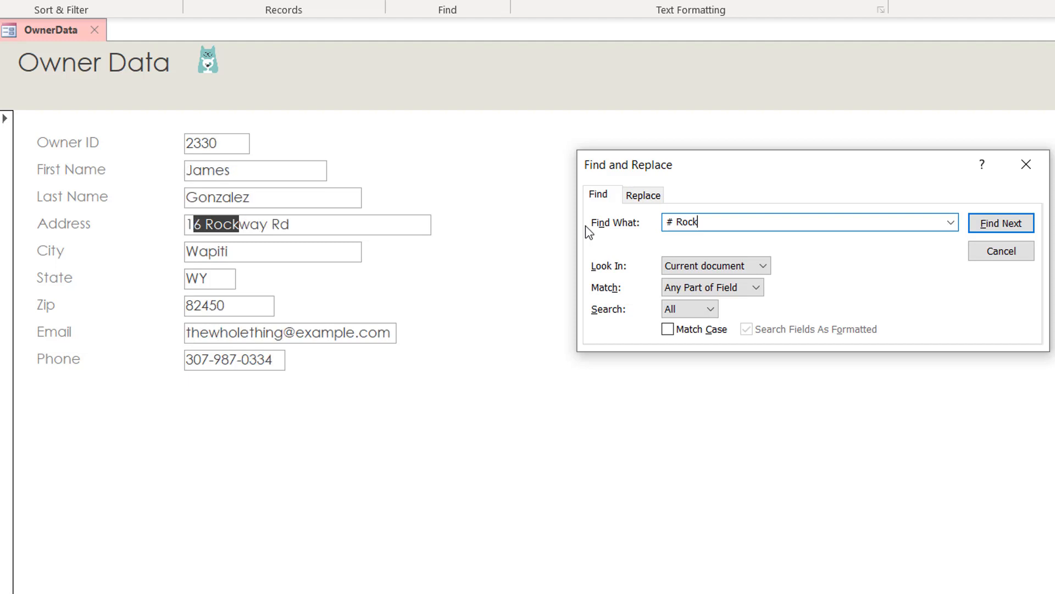
key(Return)
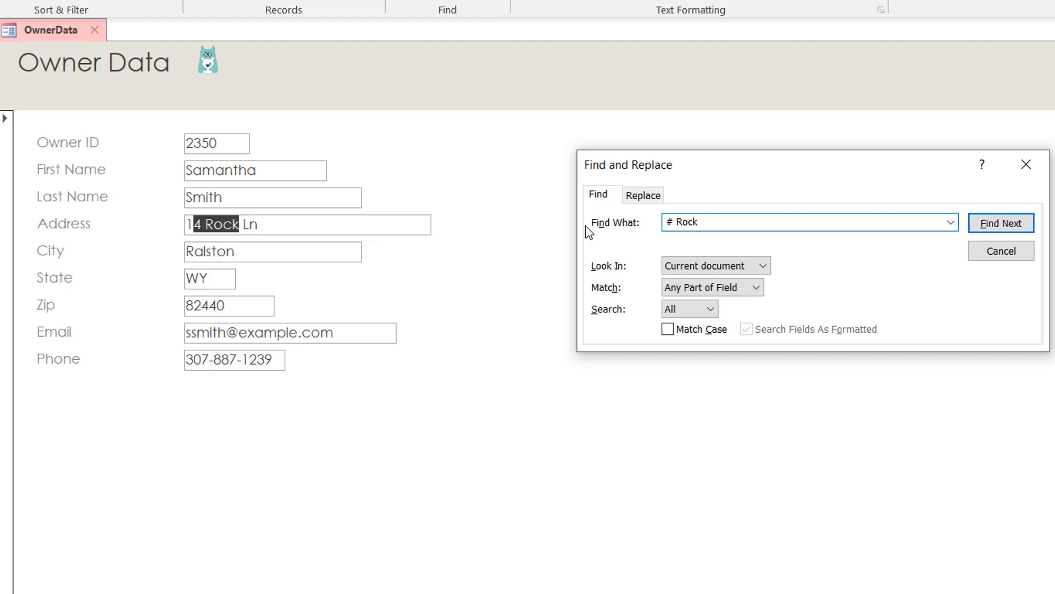
Step: Refine the pattern to '## Rock', step through matches until the search finishes, then close Find
text(#)
key(Return)
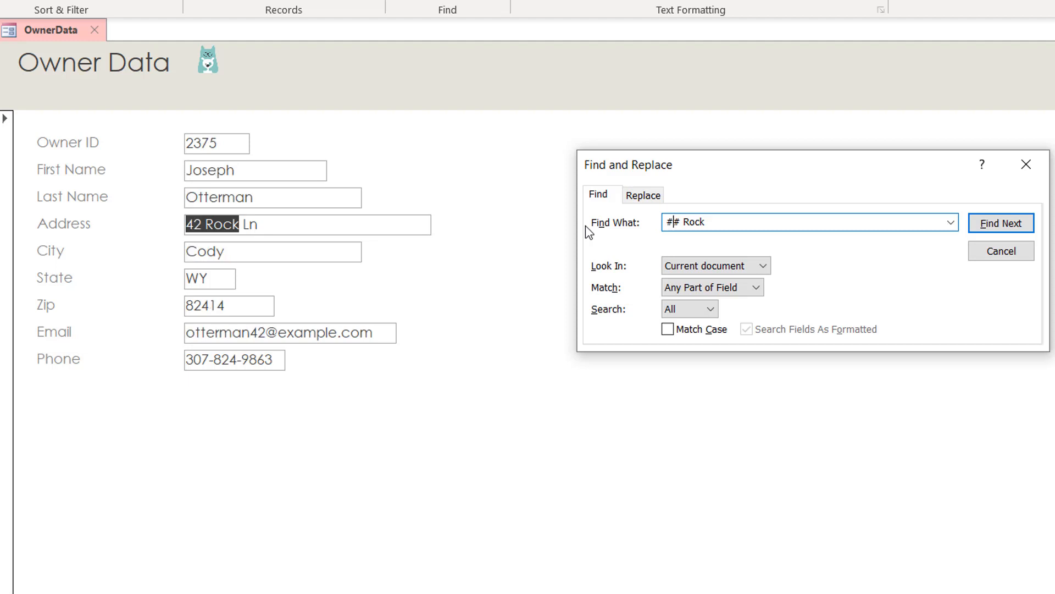
key(Return)
key(Return)
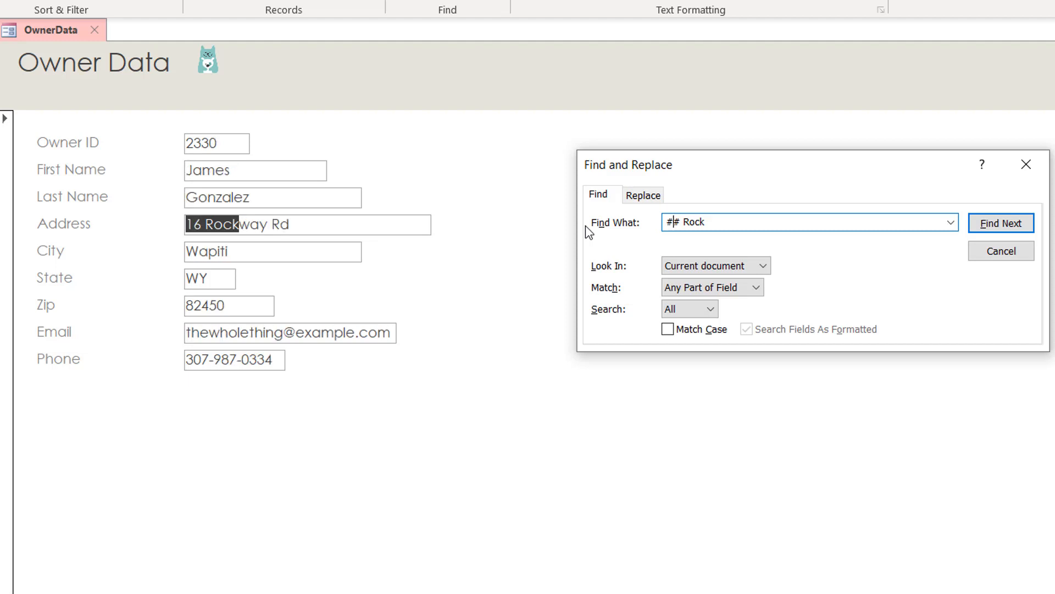
key(Return)
key(Return)
key(Return)
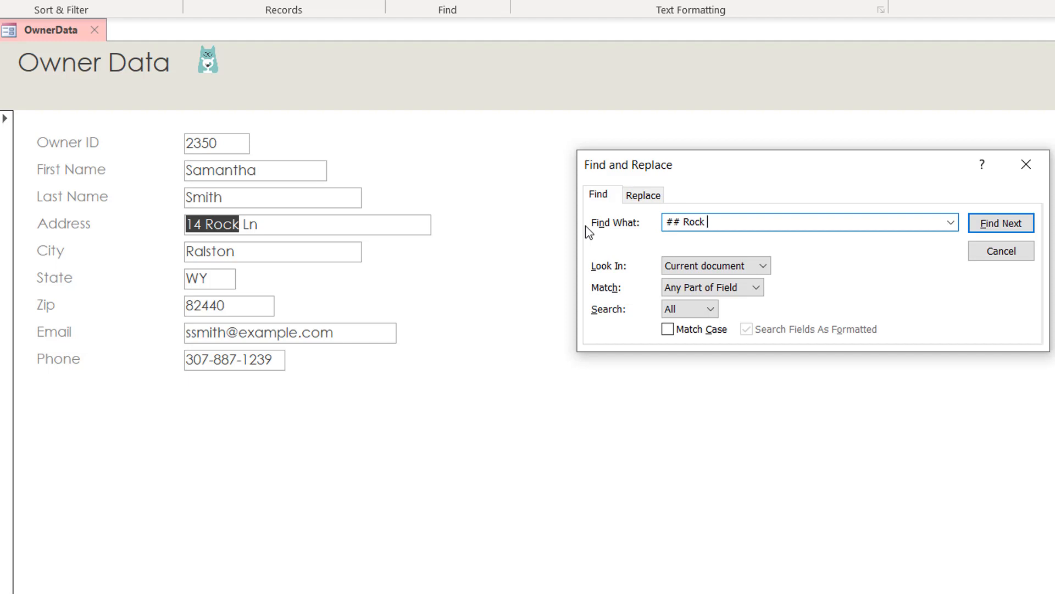
click(998, 225)
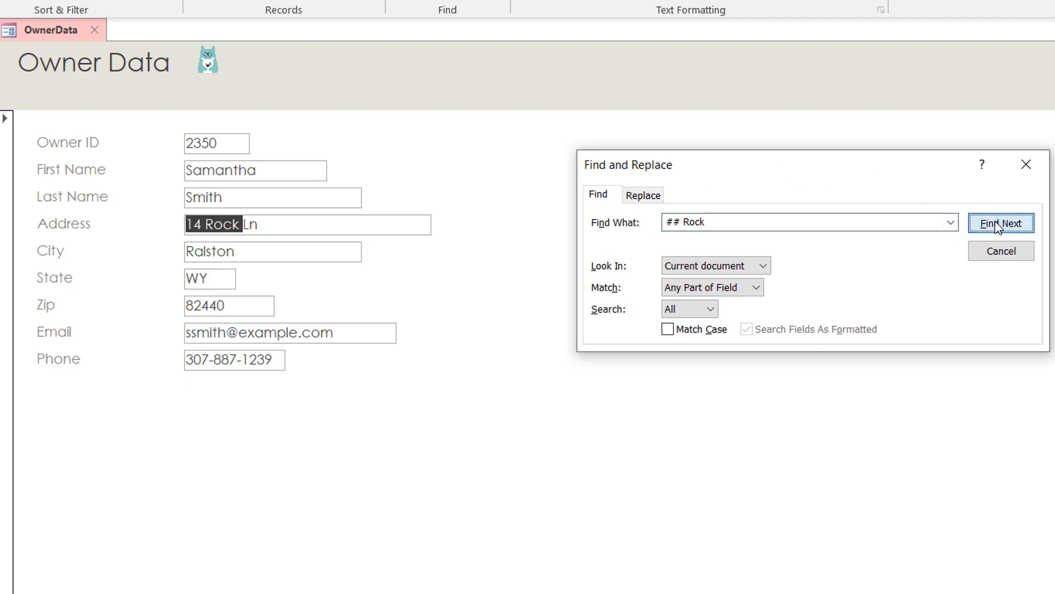
click(998, 226)
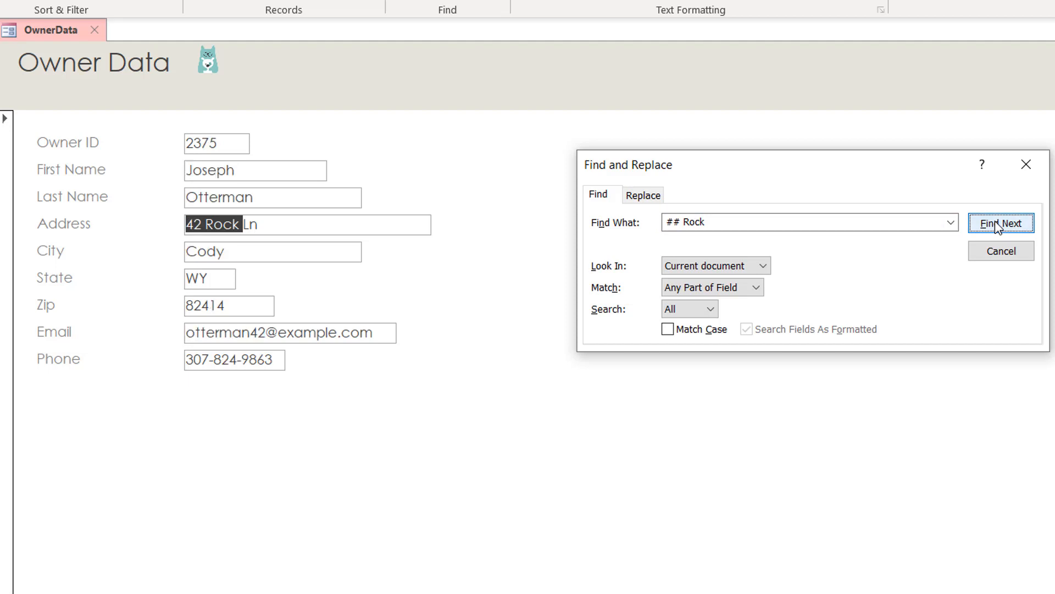
click(999, 225)
click(998, 226)
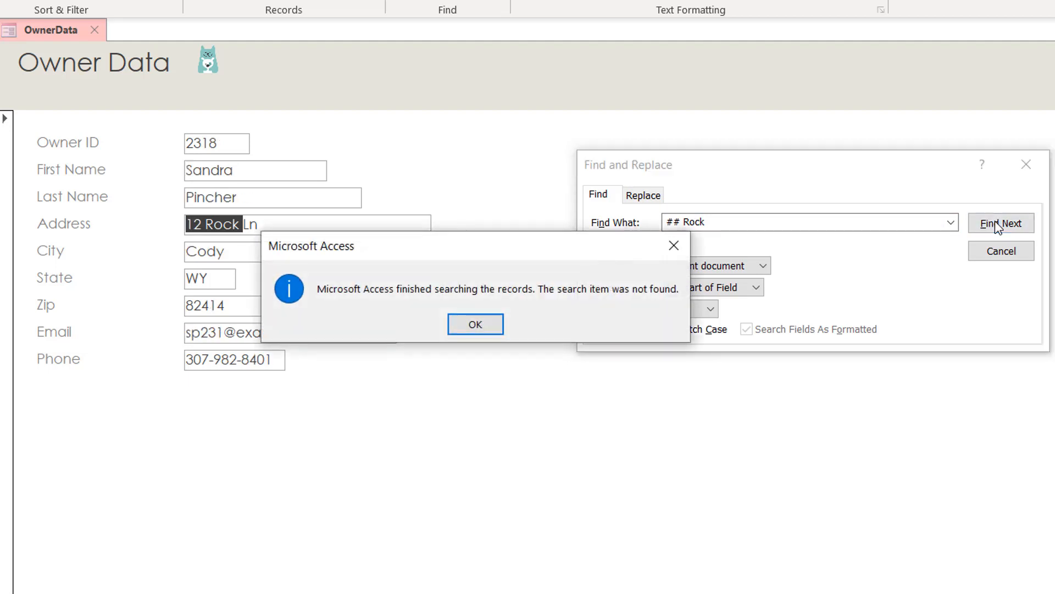
click(475, 325)
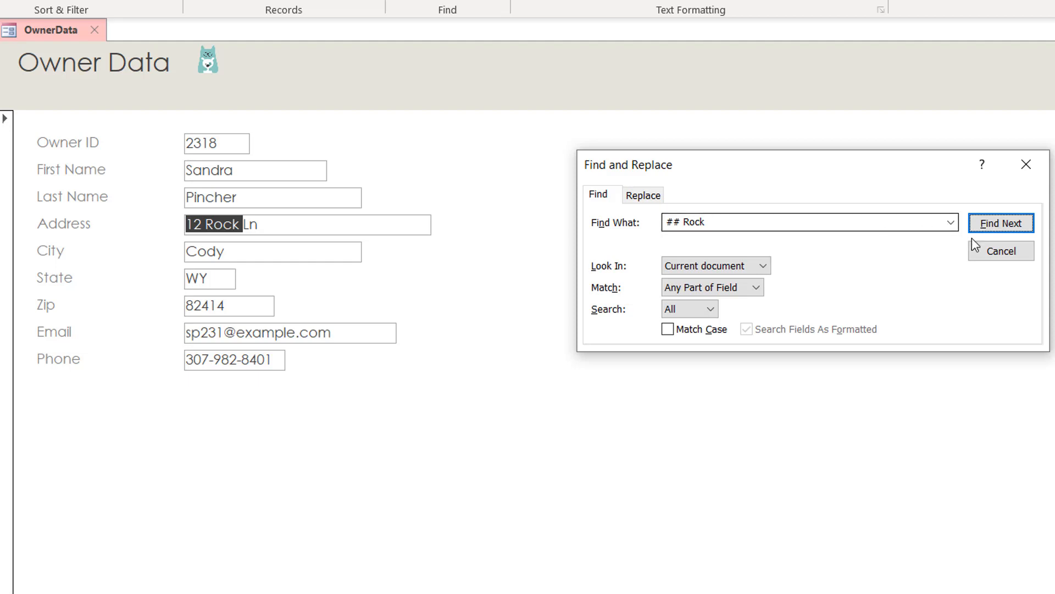
click(1001, 254)
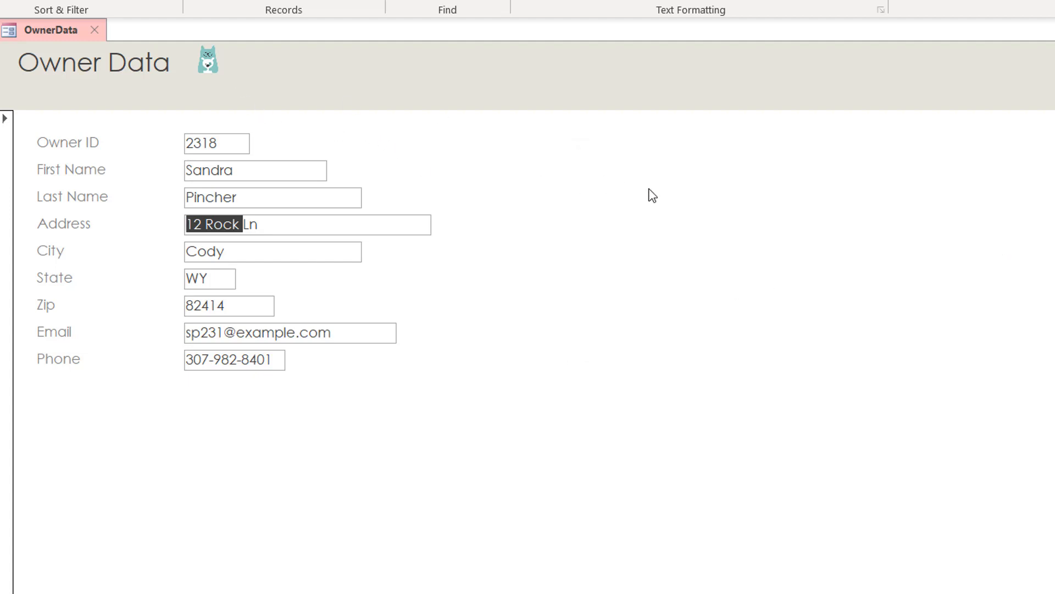
Step: Set up a Find for 307-824* with Match set to Whole Field
key(ctrl+f)
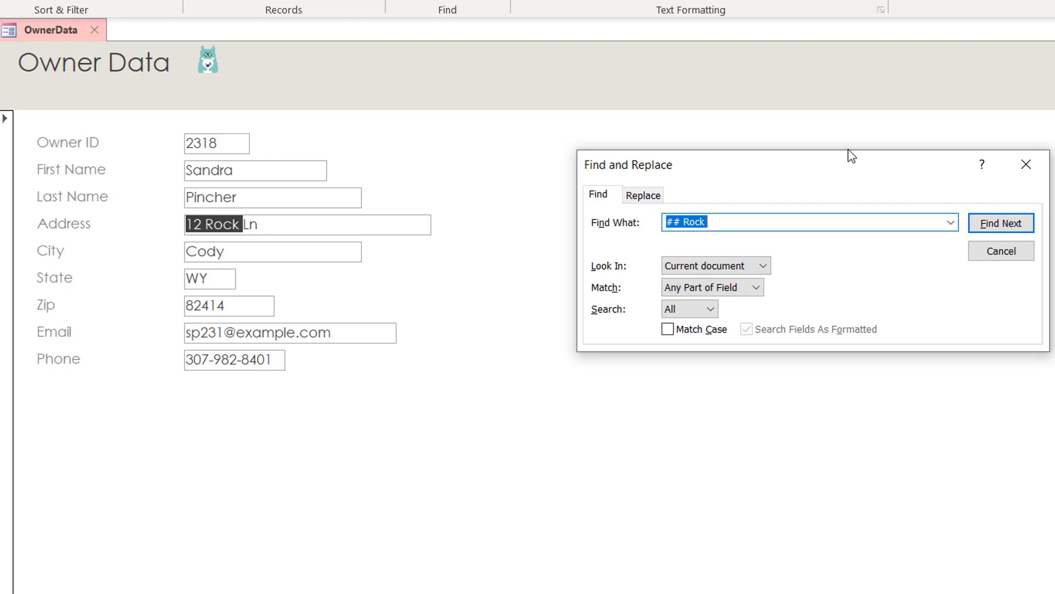
text(307-824*)
click(712, 289)
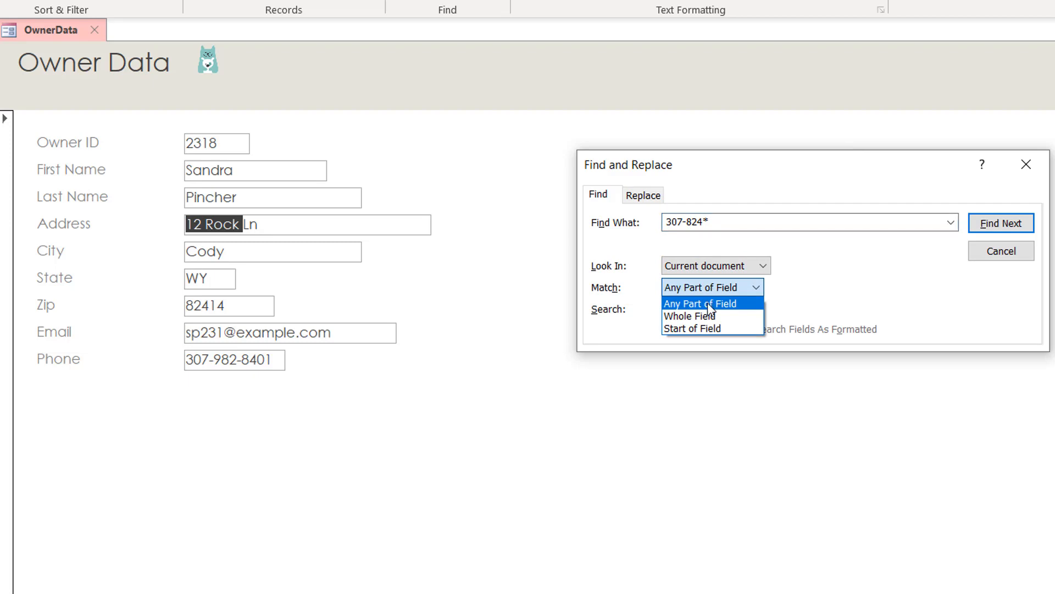
click(709, 318)
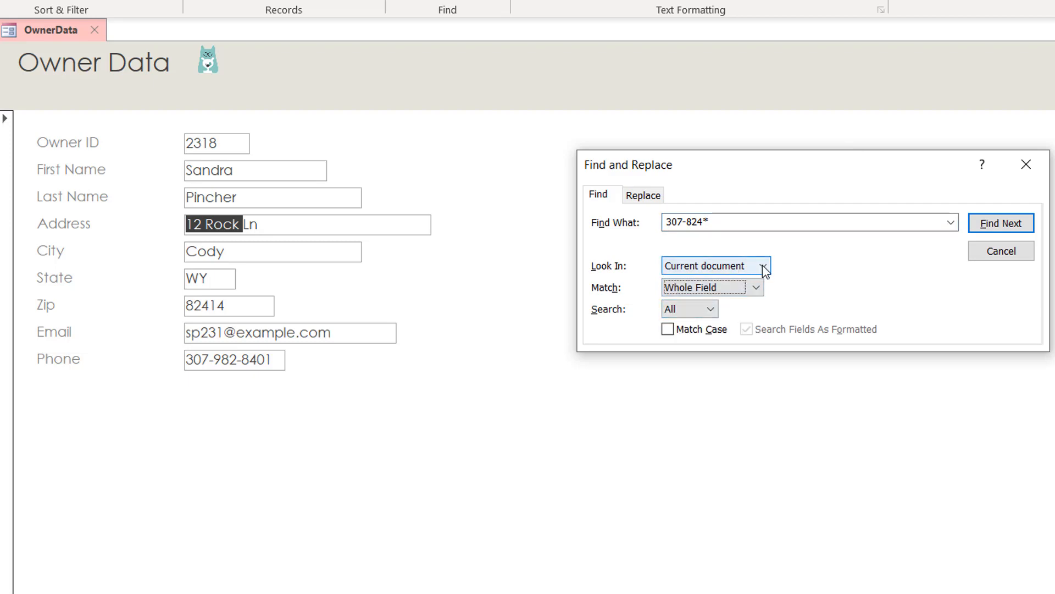
Step: Step through every 307-824 phone match until the search finishes, then close Find
click(1002, 224)
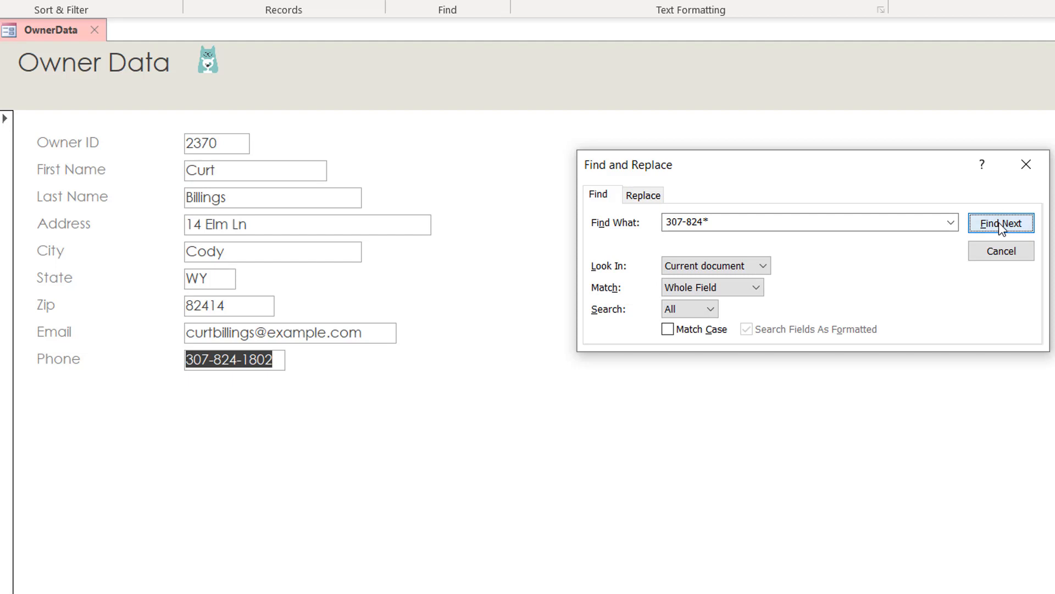
click(1001, 223)
click(1001, 223)
click(1001, 223)
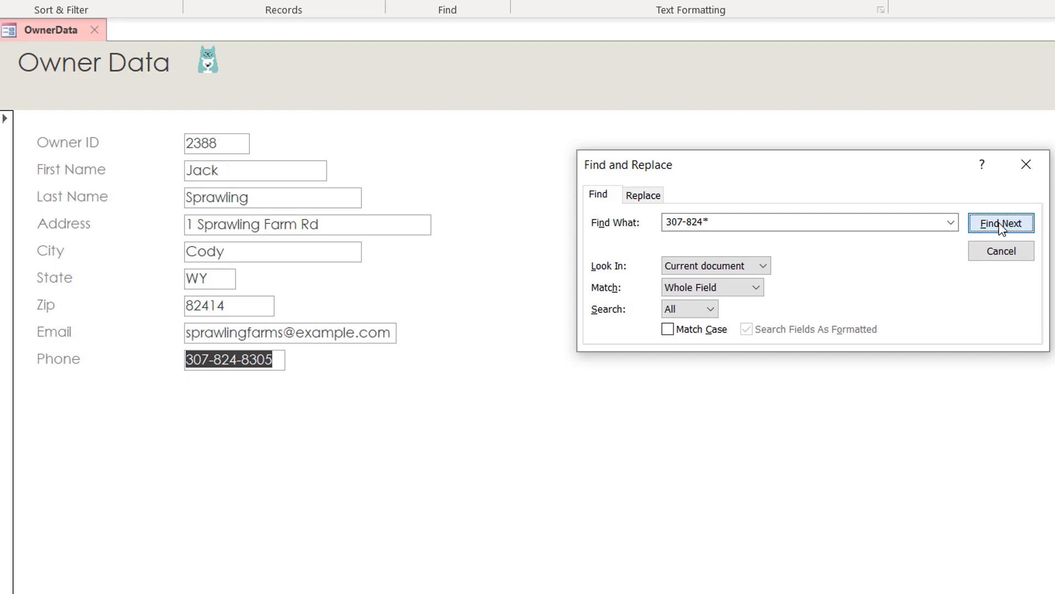
click(1001, 223)
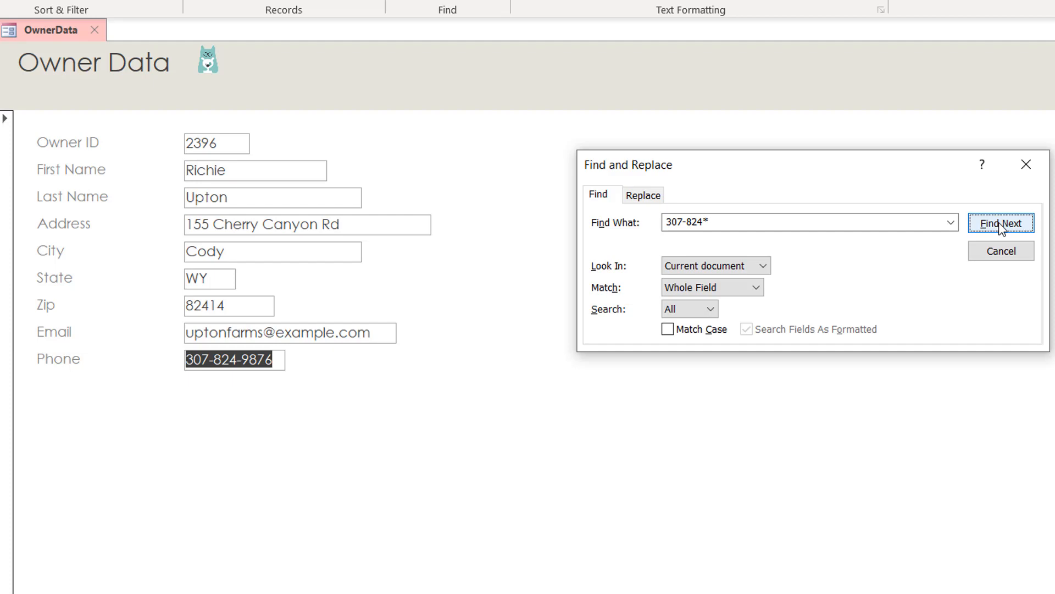
click(1001, 225)
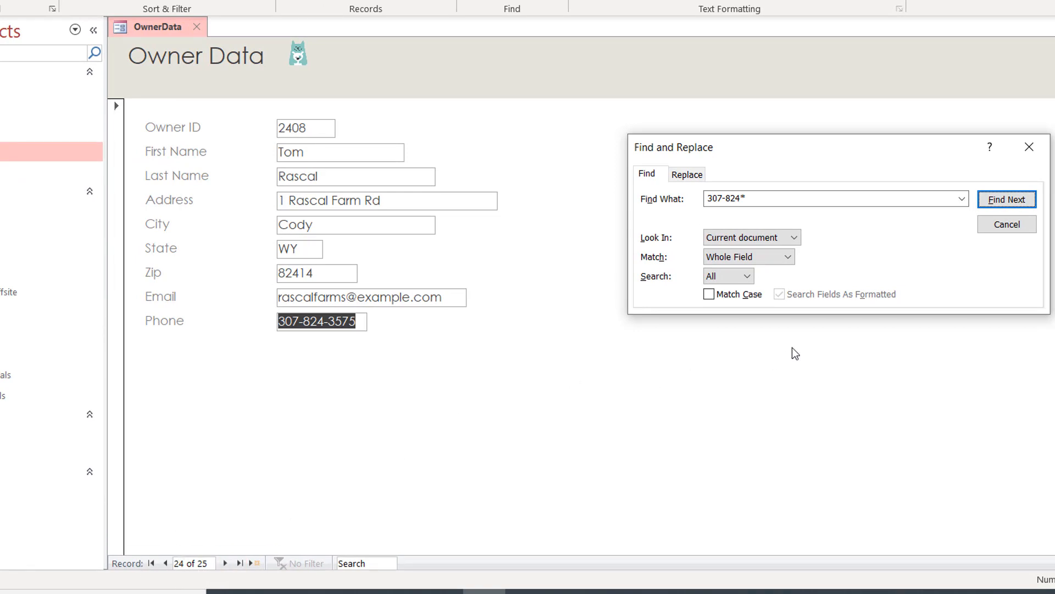
click(1015, 203)
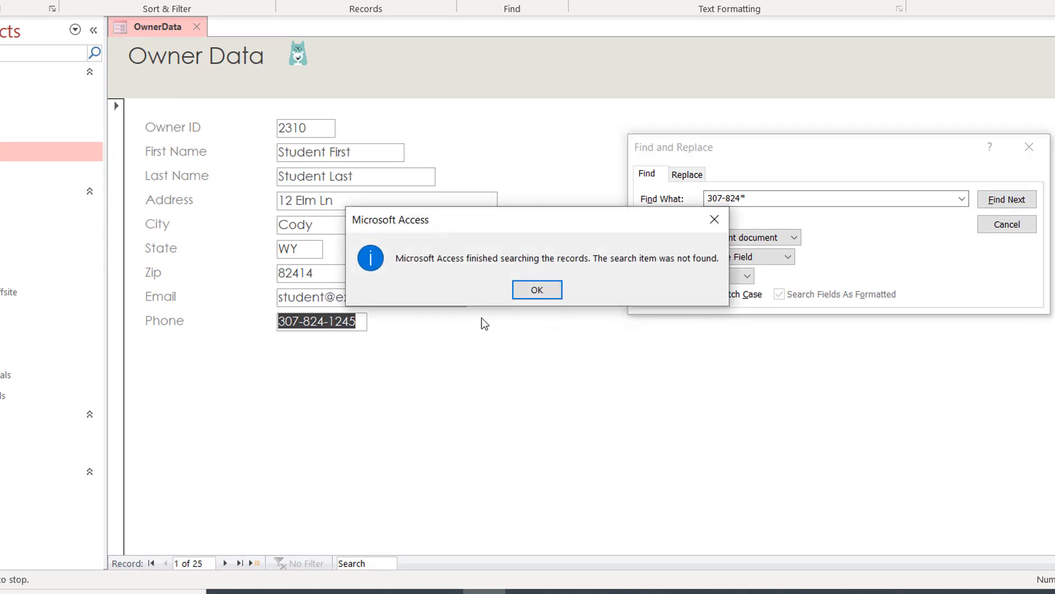
click(537, 290)
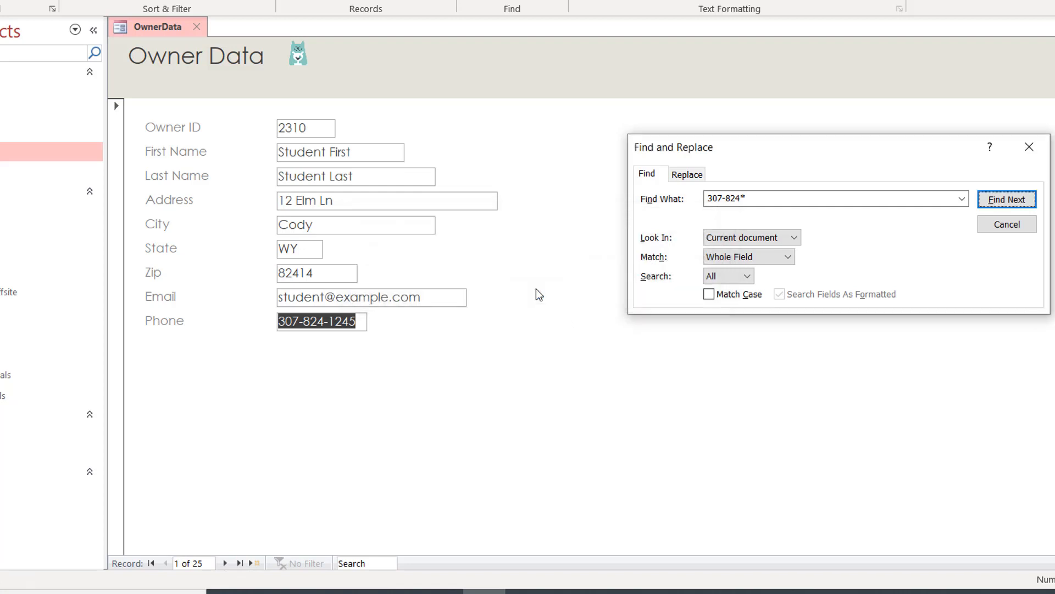
click(997, 226)
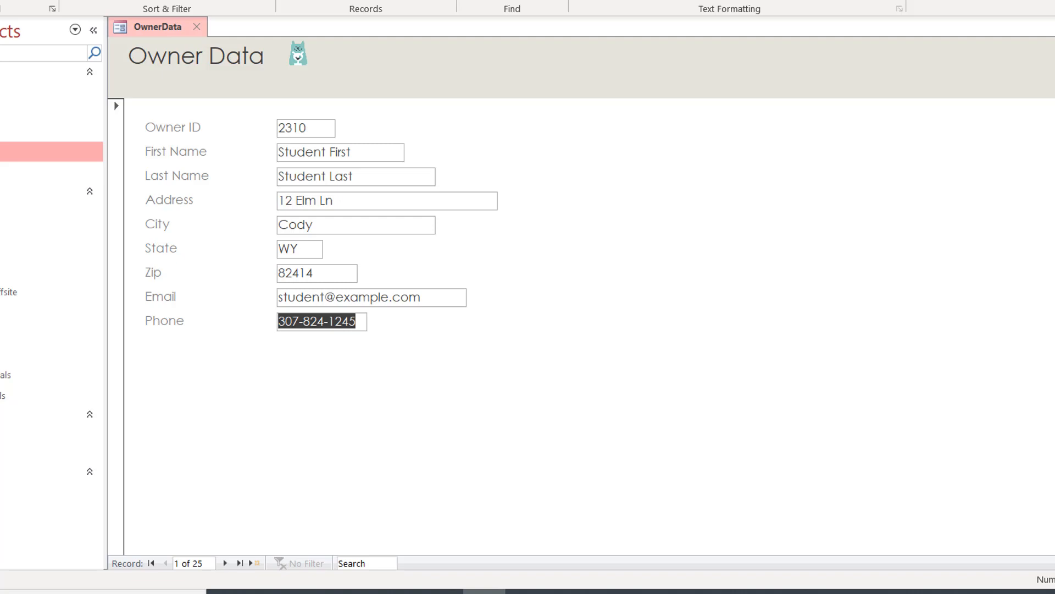
double_click(5, 151)
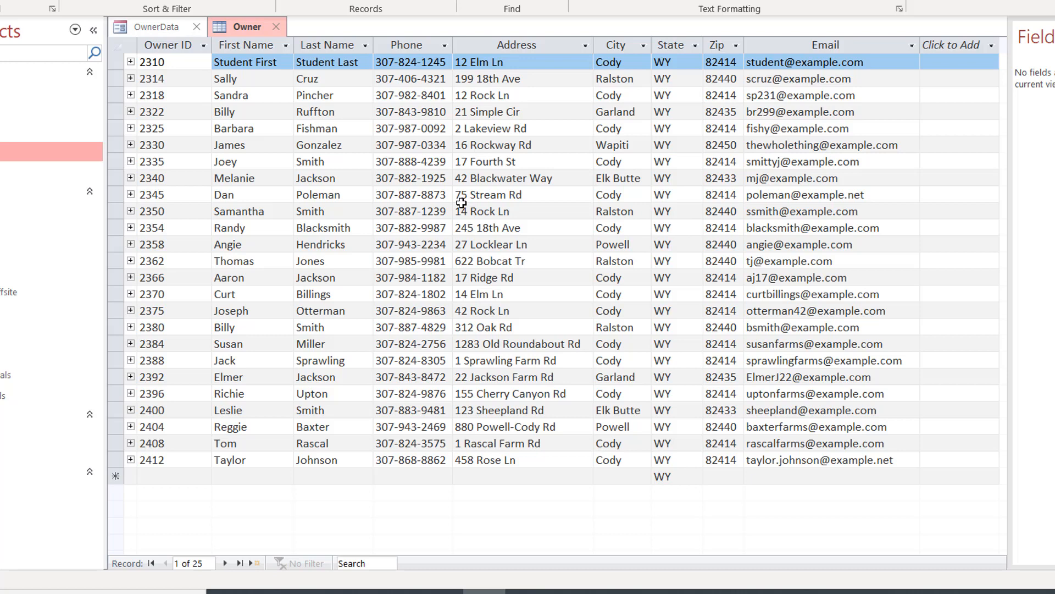
click(161, 28)
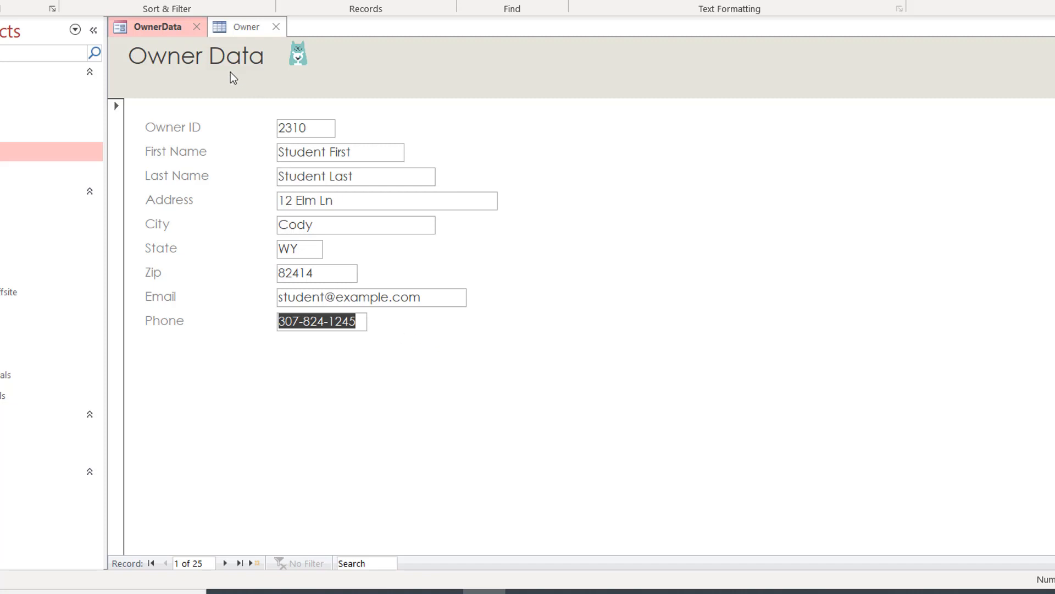
click(276, 27)
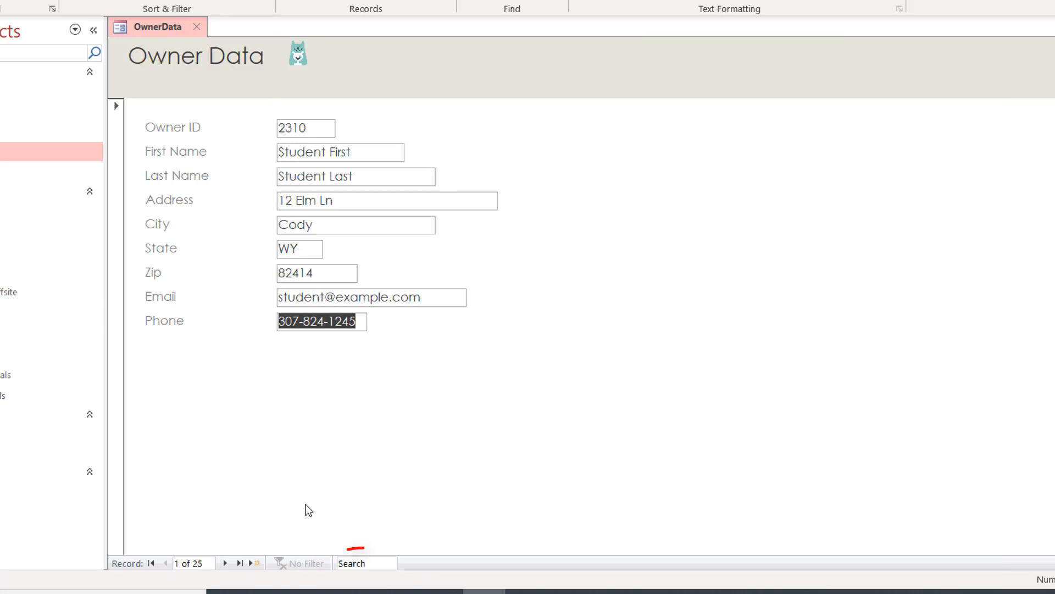
Step: Quick-search the owner's last name to jump to record 3 of 25, then select the Address value
click(356, 565)
text(Pinch)
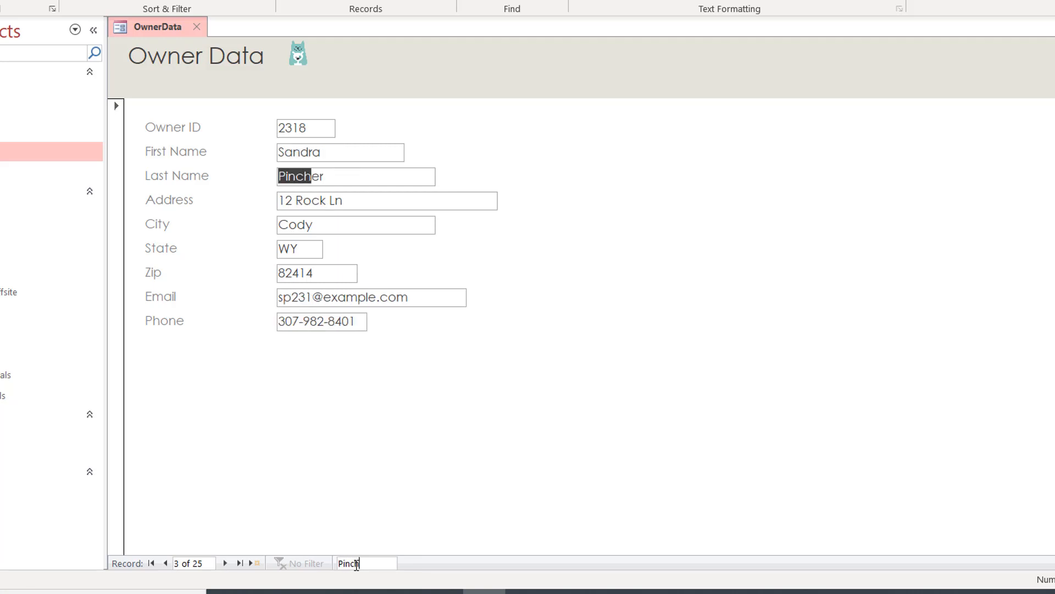
text(er)
click(350, 201)
key(F2)
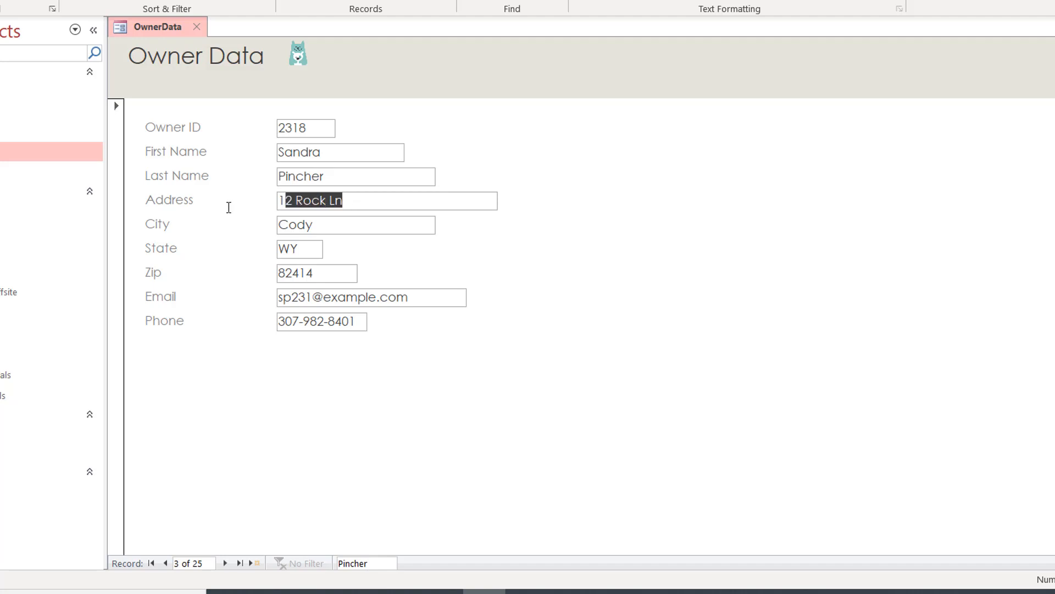
key(F2)
Step: Replace record 2318's street address, city and zip code with the owner's new location
drag(344, 197, 269, 199)
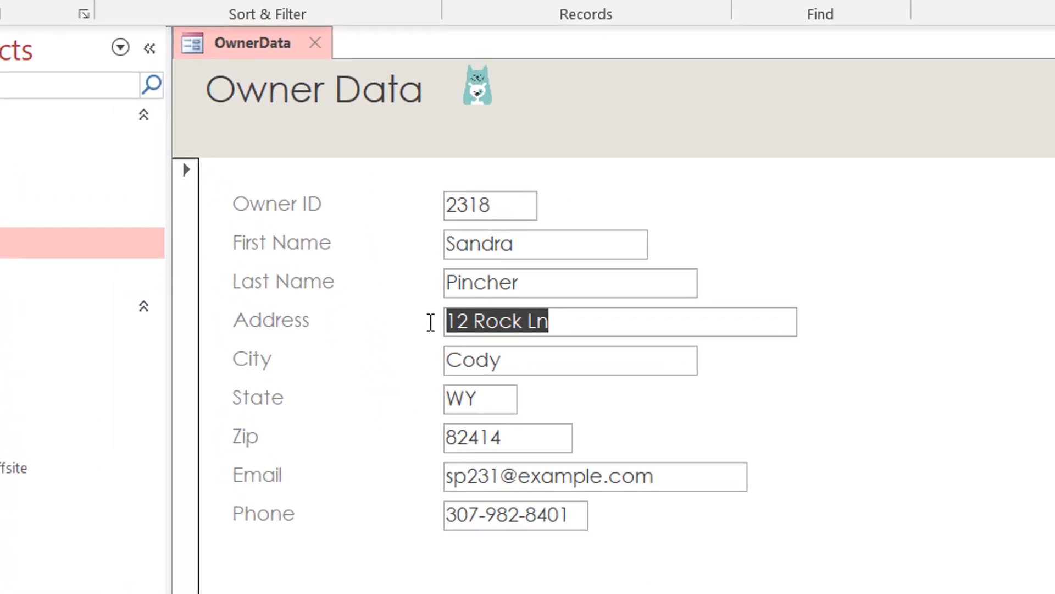
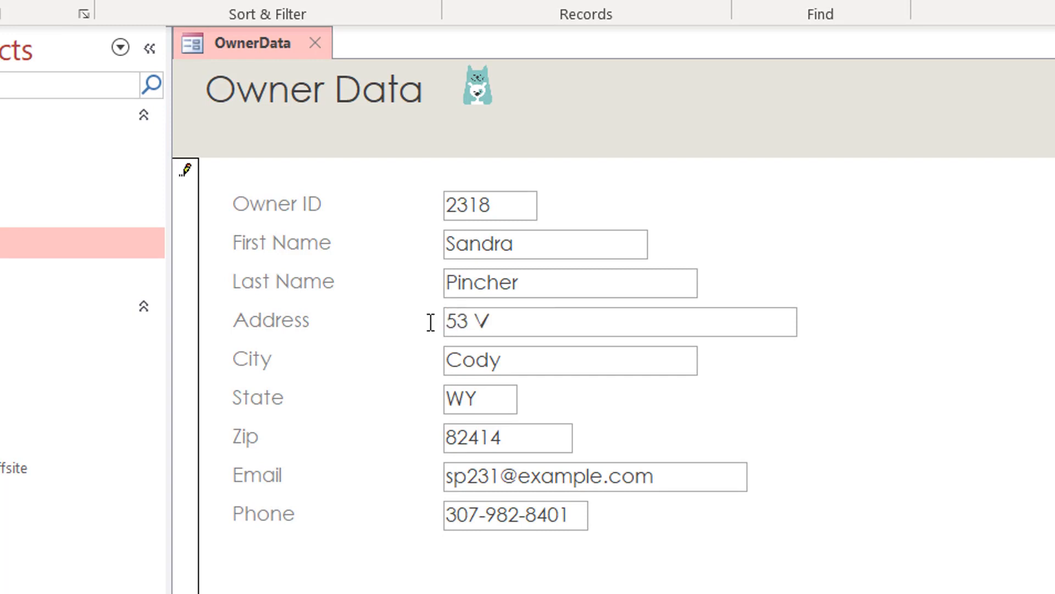
key(Tab)
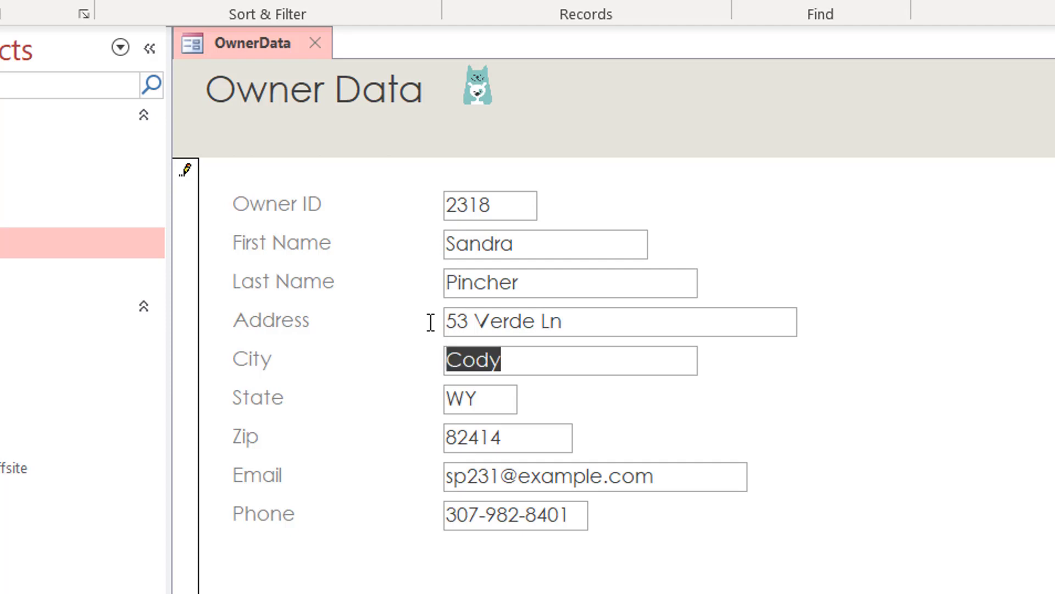
text(P)
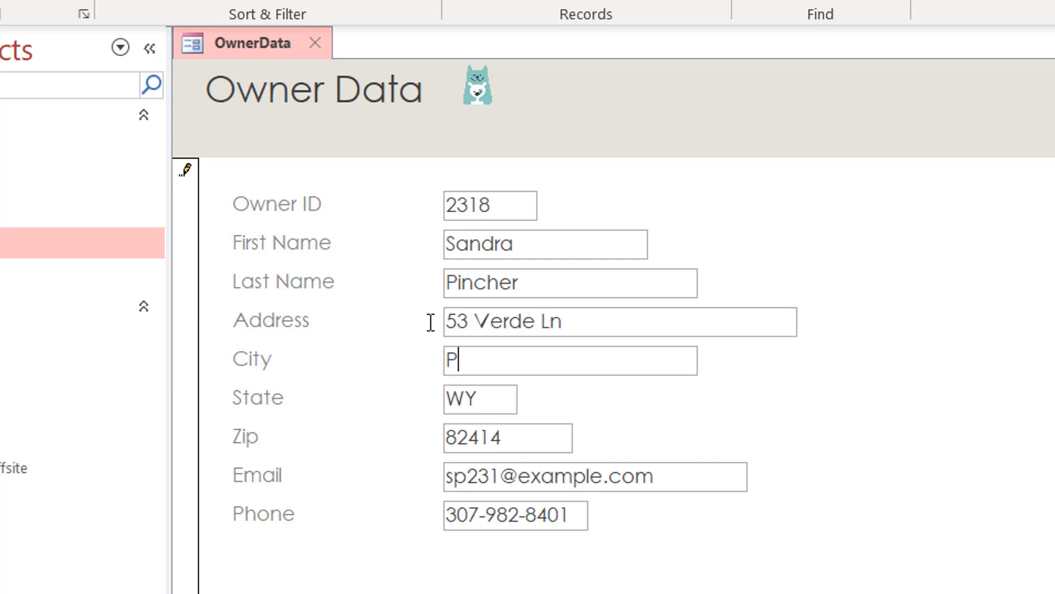
text(owell)
key(Tab)
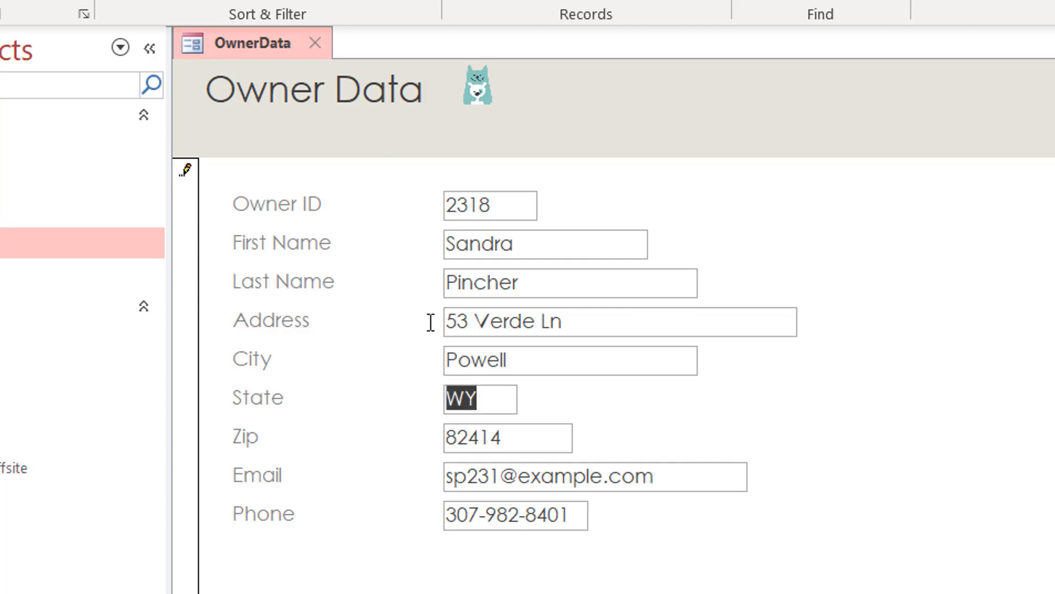
key(Tab)
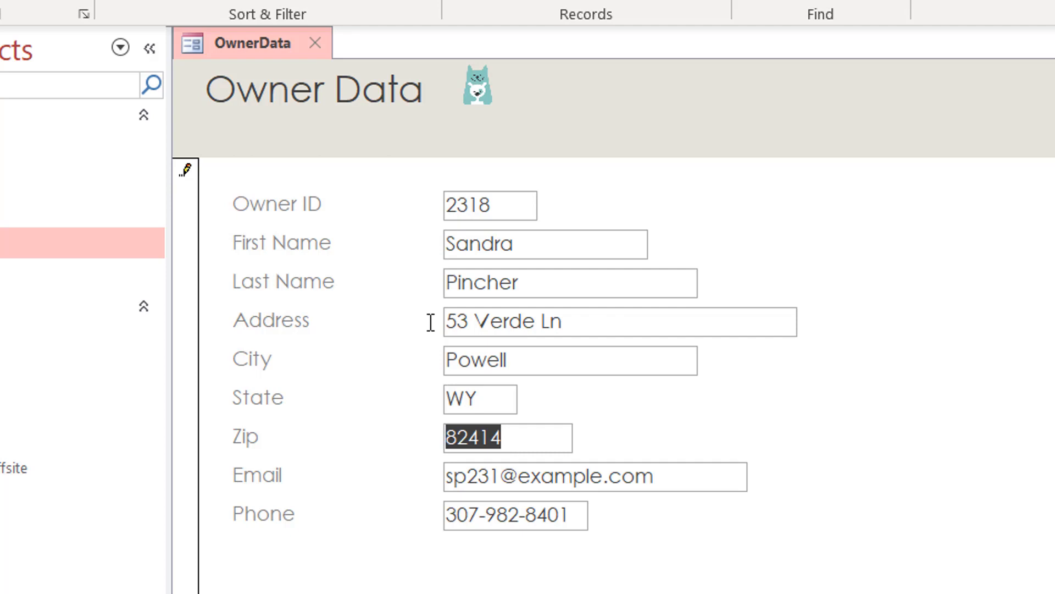
text(82440)
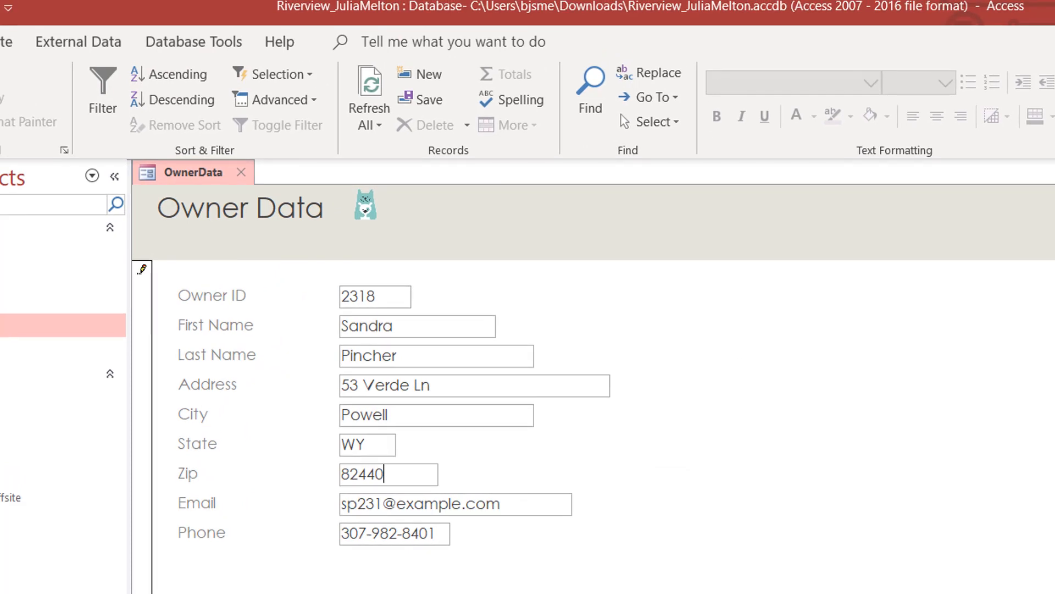
Step: Save the edited owner and open blank record 26 of 26 with the cursor in Owner ID
click(432, 77)
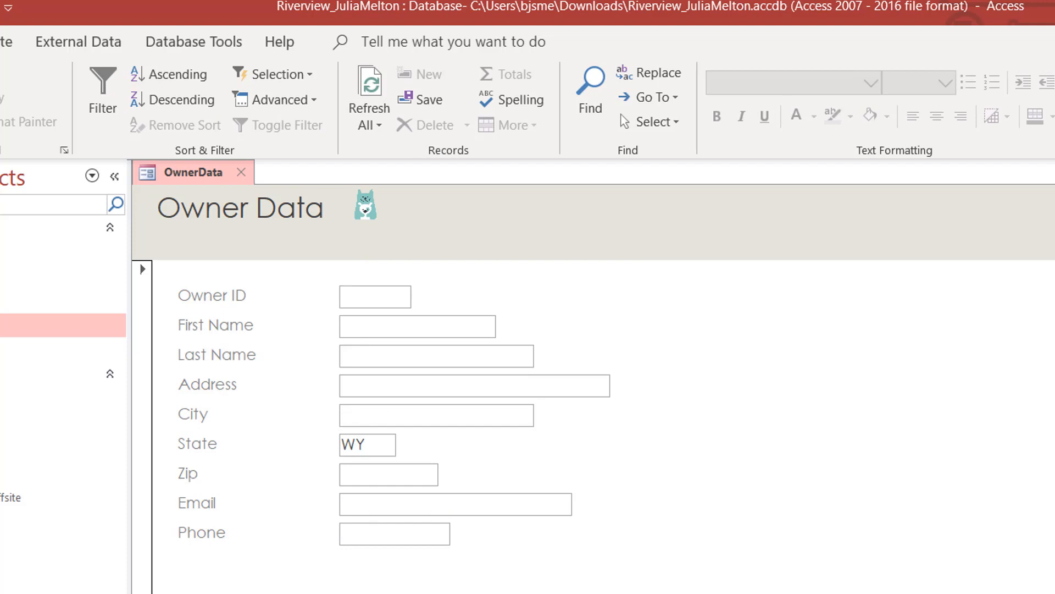
key(Page_Up)
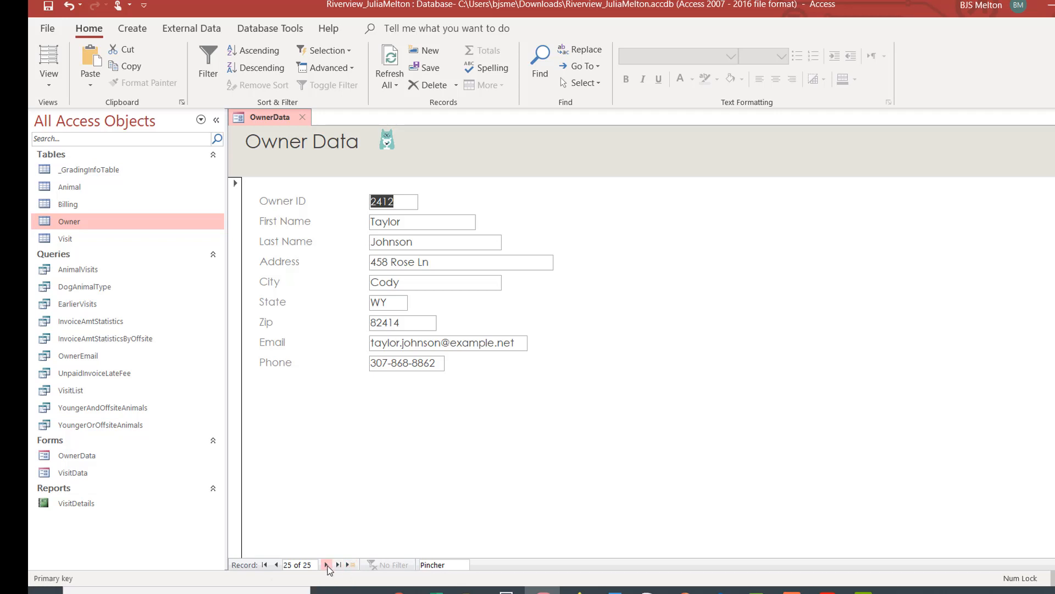
click(325, 565)
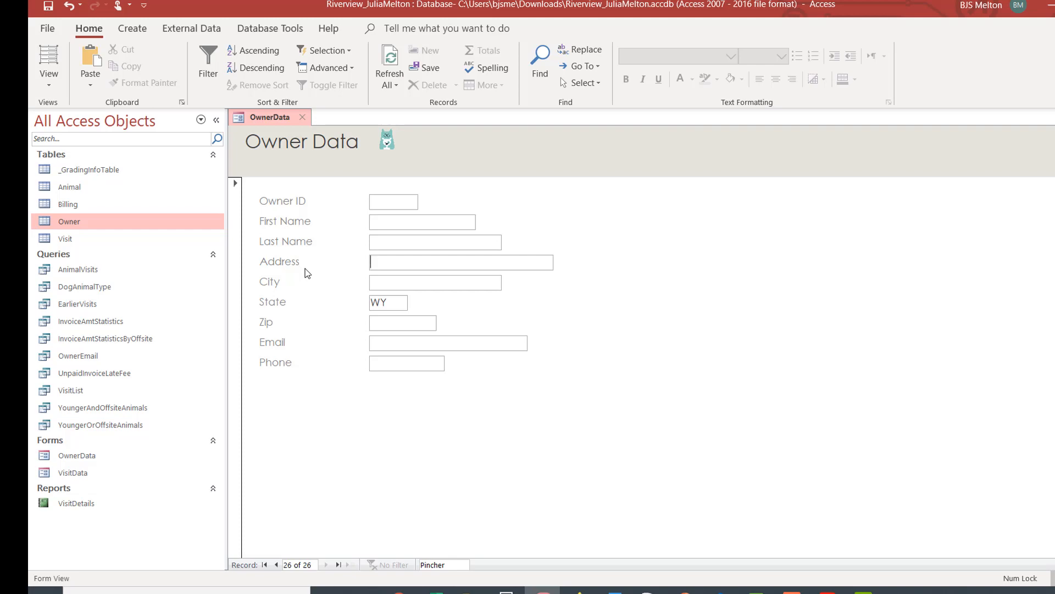
click(376, 201)
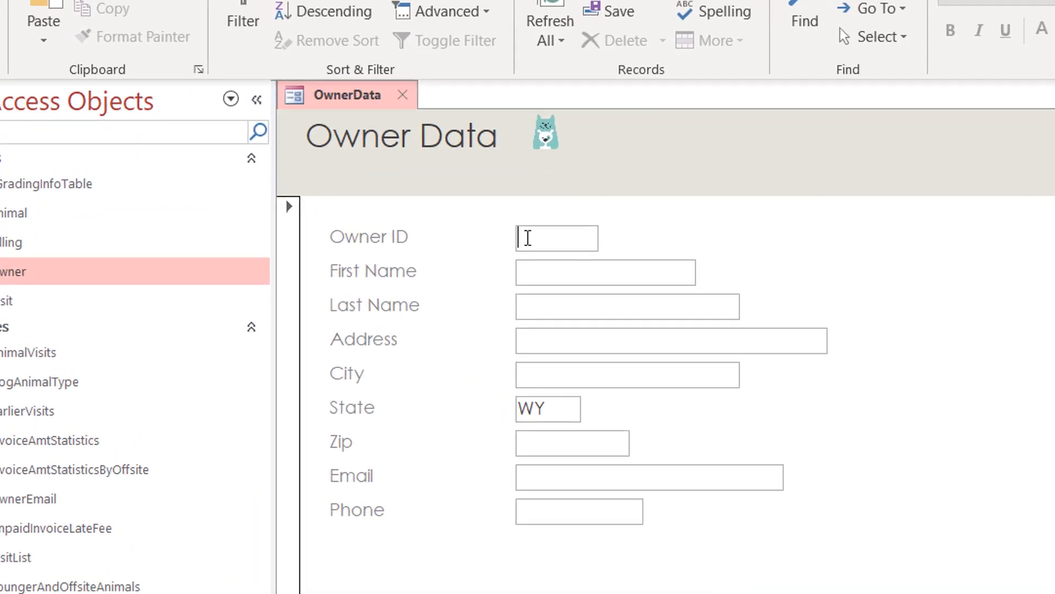
Step: Enter the new owner's ID, first name, last name and street address
text(2416)
key(Tab)
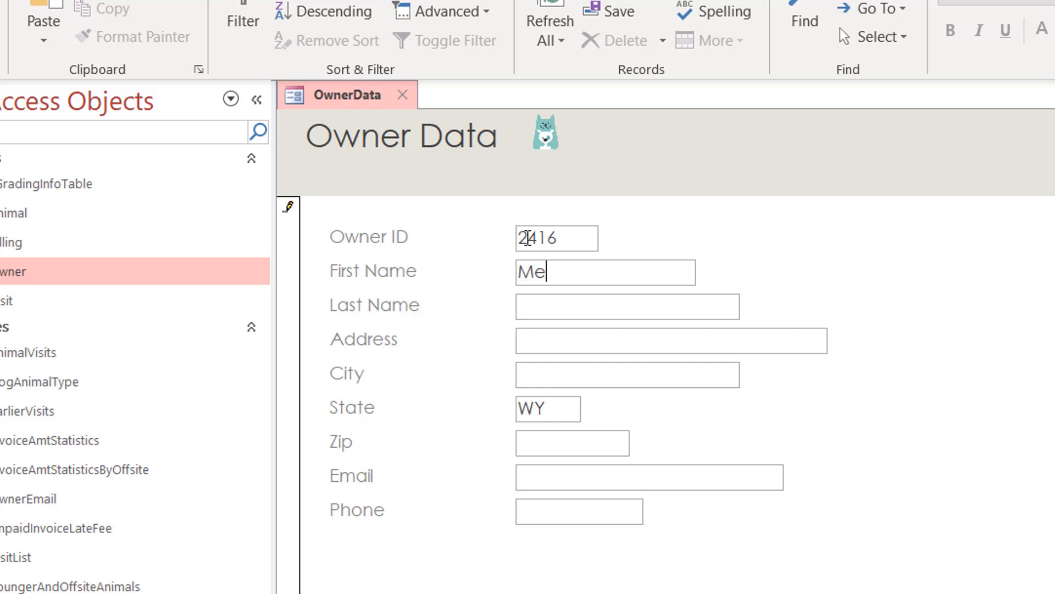
key(Tab)
key(Tab)
text(82)
key(BackSpace)
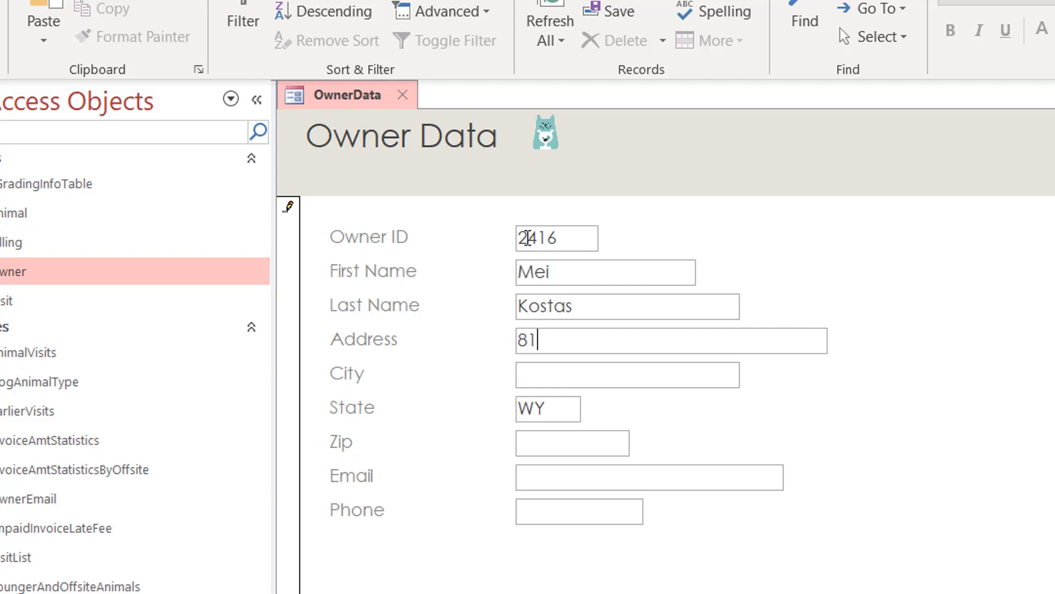
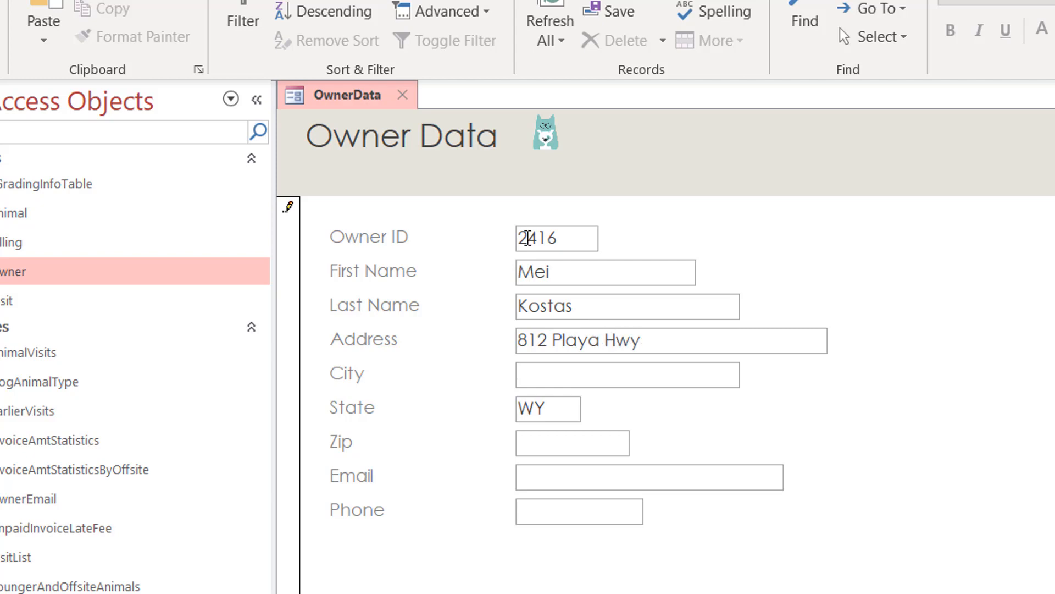
Step: Fill in the owner's city, zip, e-mail and phone, then save the record
key(Tab)
text(Elk Butte)
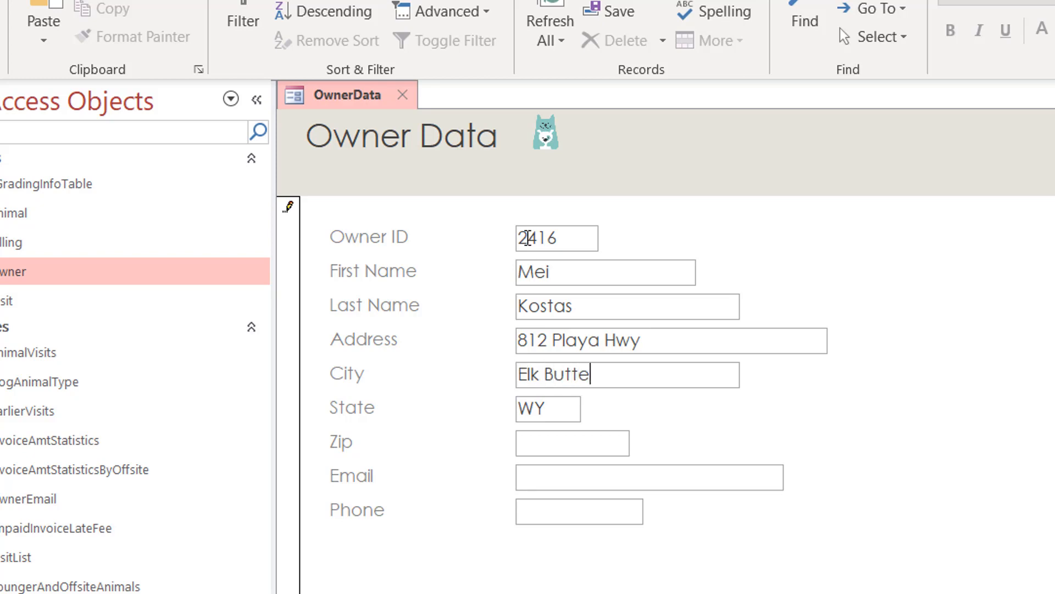
key(Tab)
key(Tab)
text(82433)
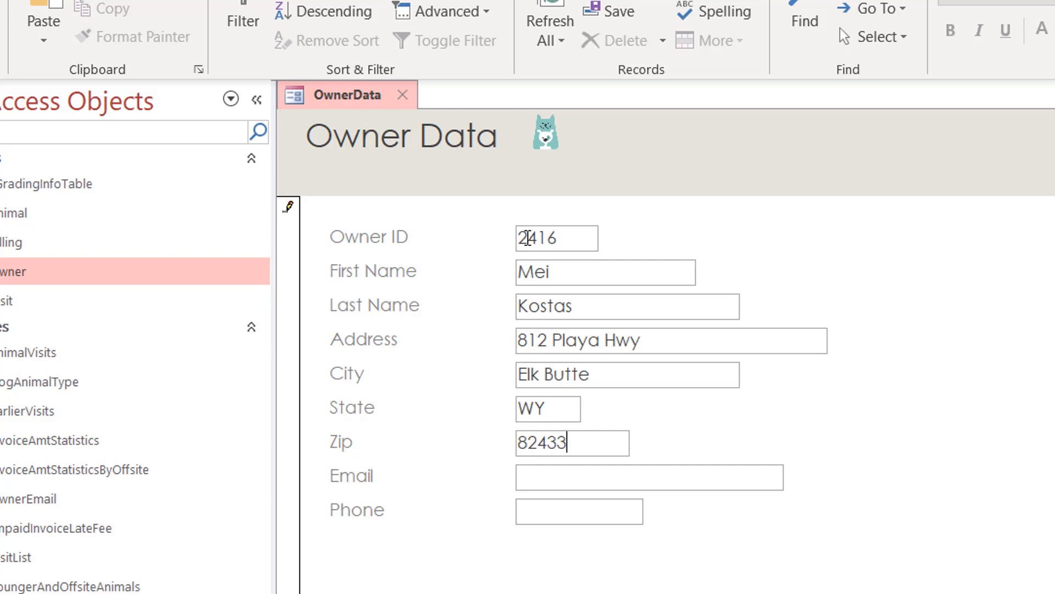
key(Tab)
text(meowmeow@)
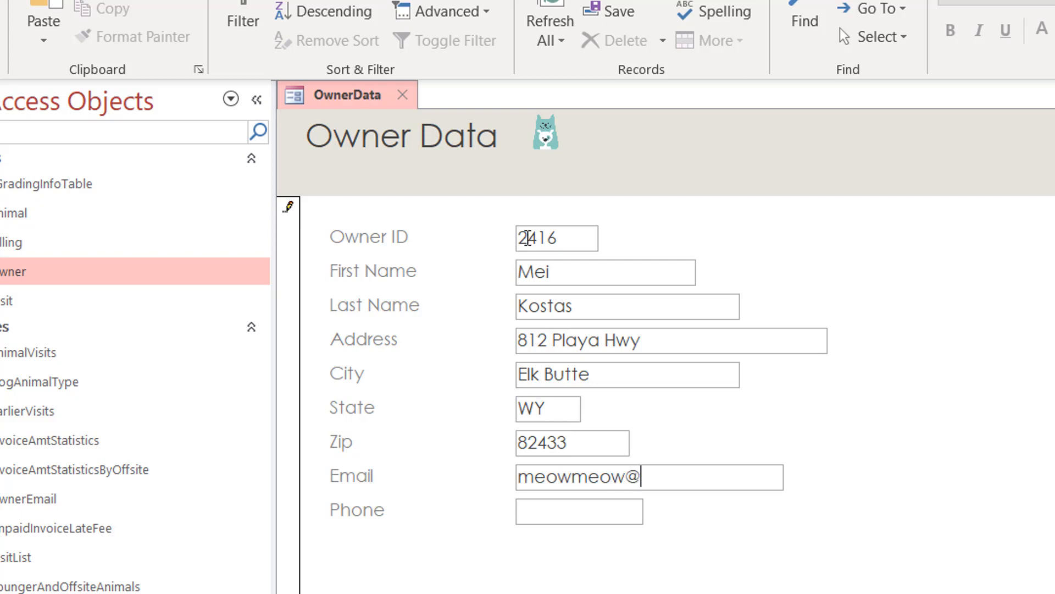
text(example.com)
key(Tab)
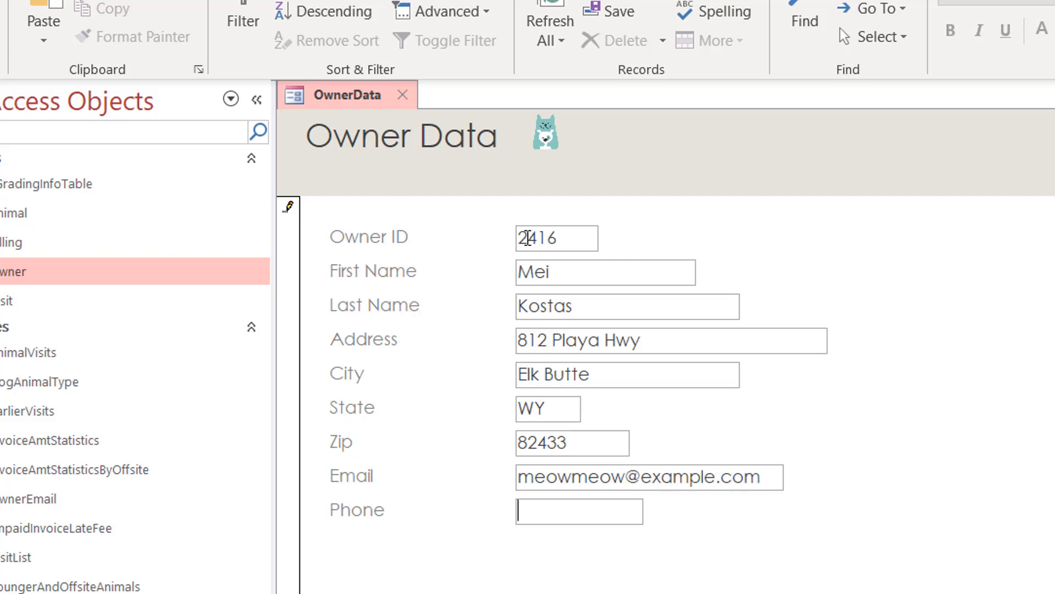
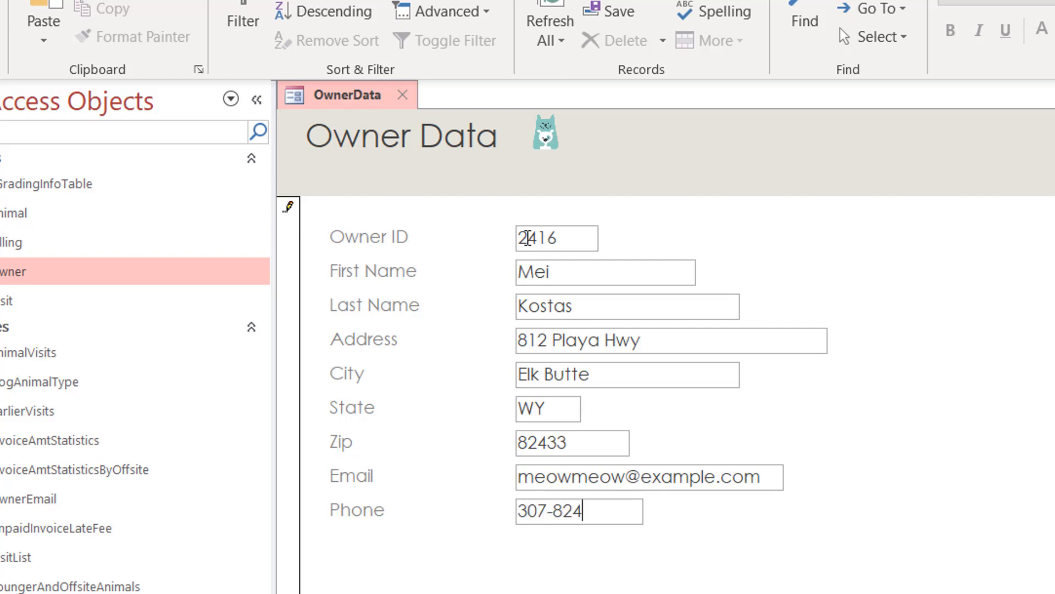
key(Tab)
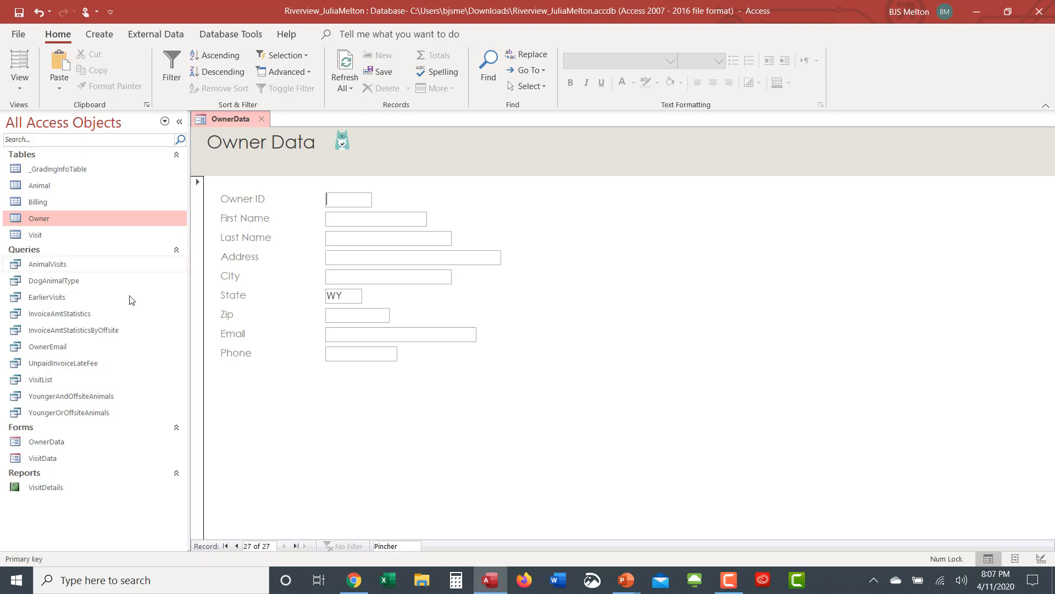
Step: Replace record 2310's placeholder Student First and Student Last with the student's real name
click(225, 546)
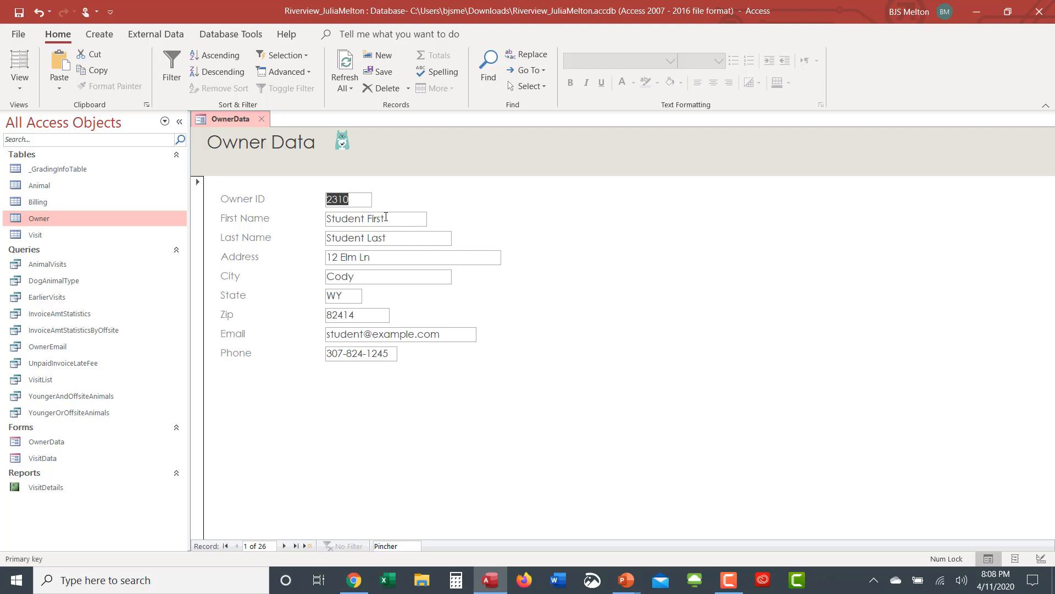
drag(386, 218, 297, 218)
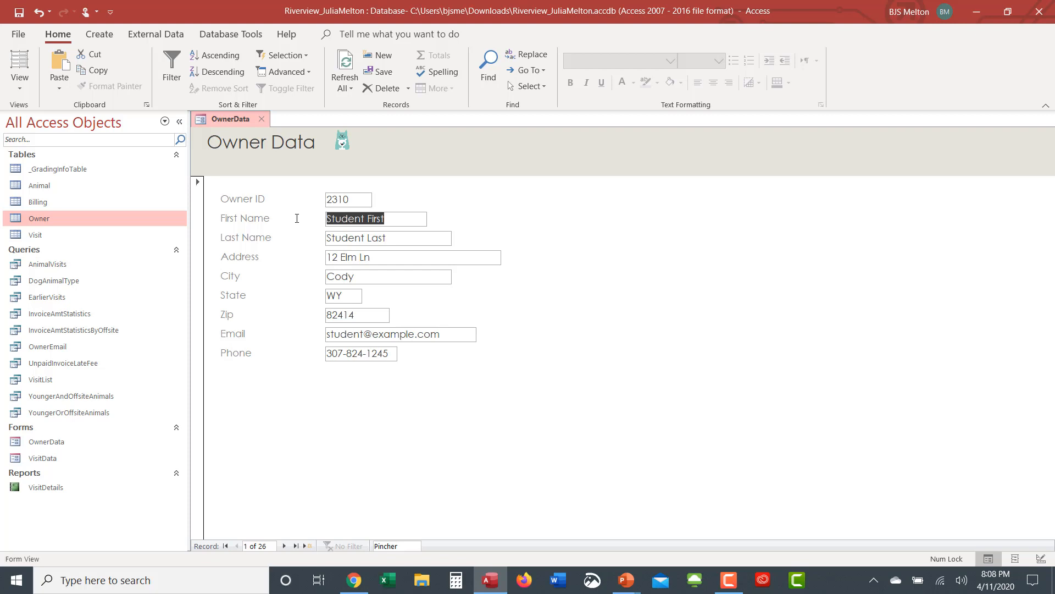
key(Tab)
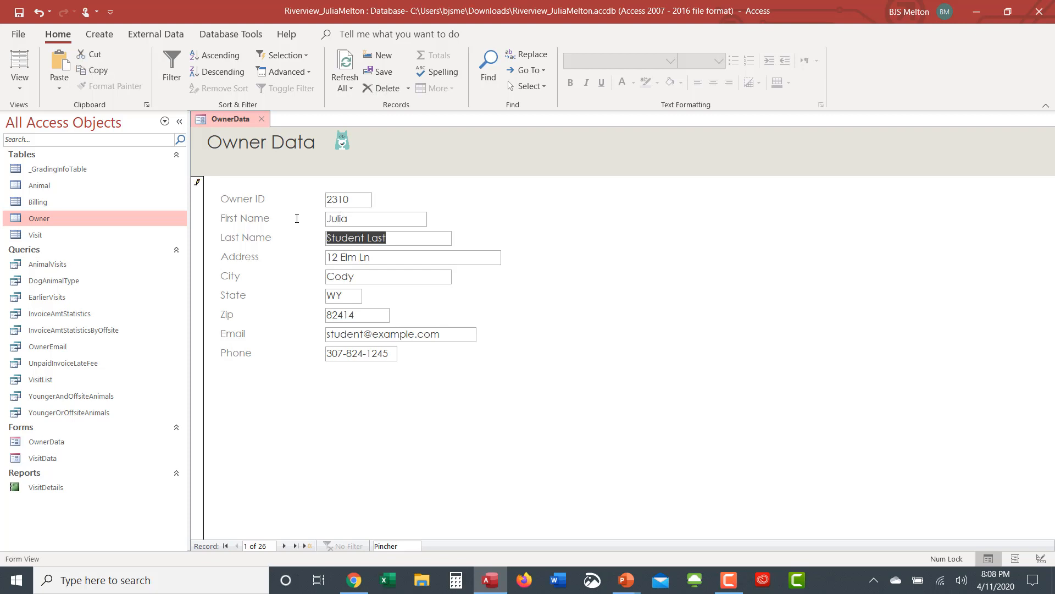
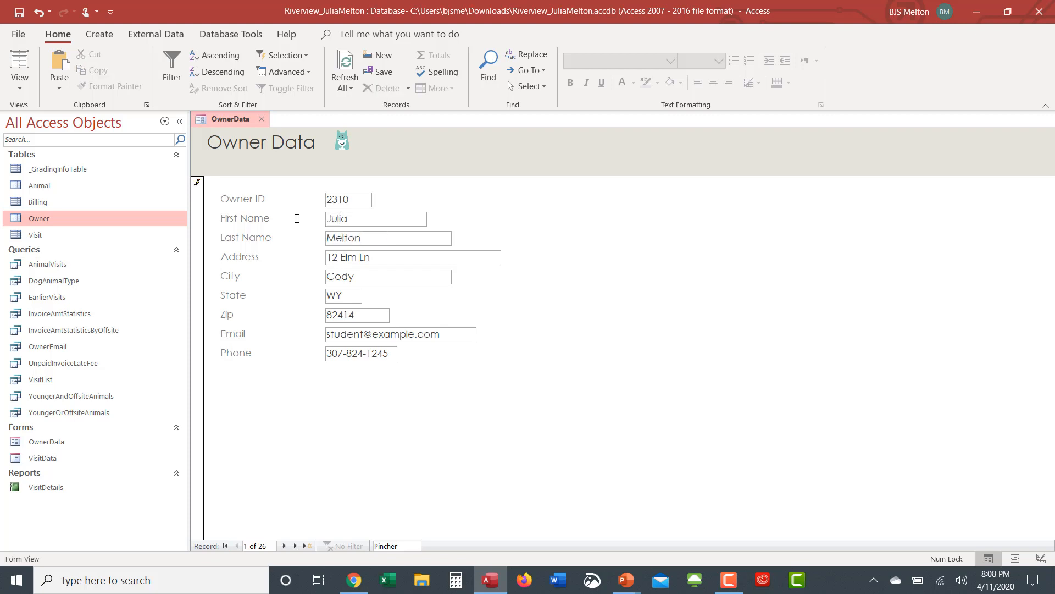
key(Tab)
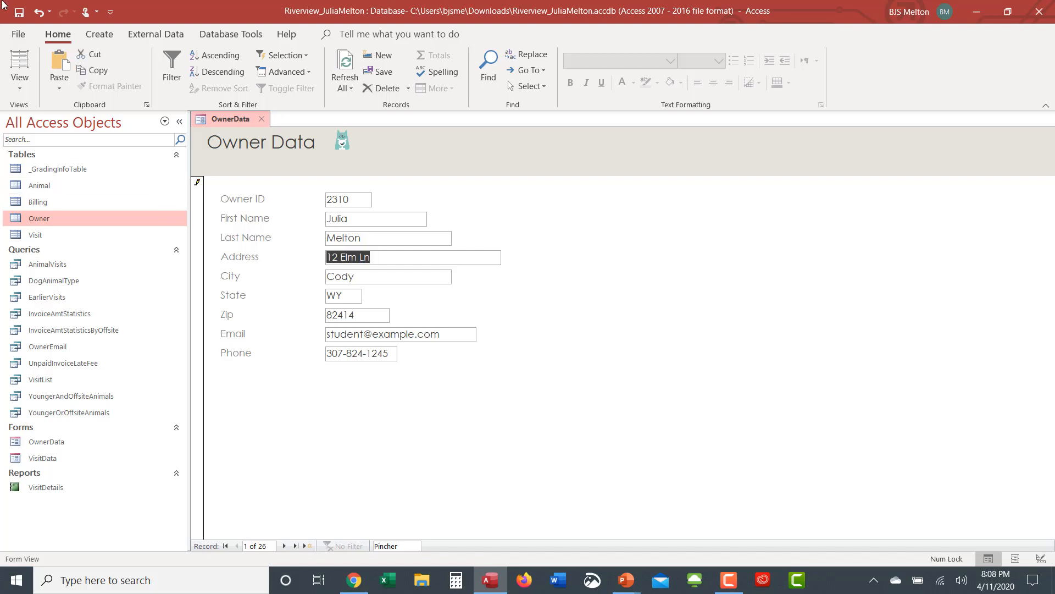
Step: Open the OwnerData form in Print Preview from File > Print
click(19, 34)
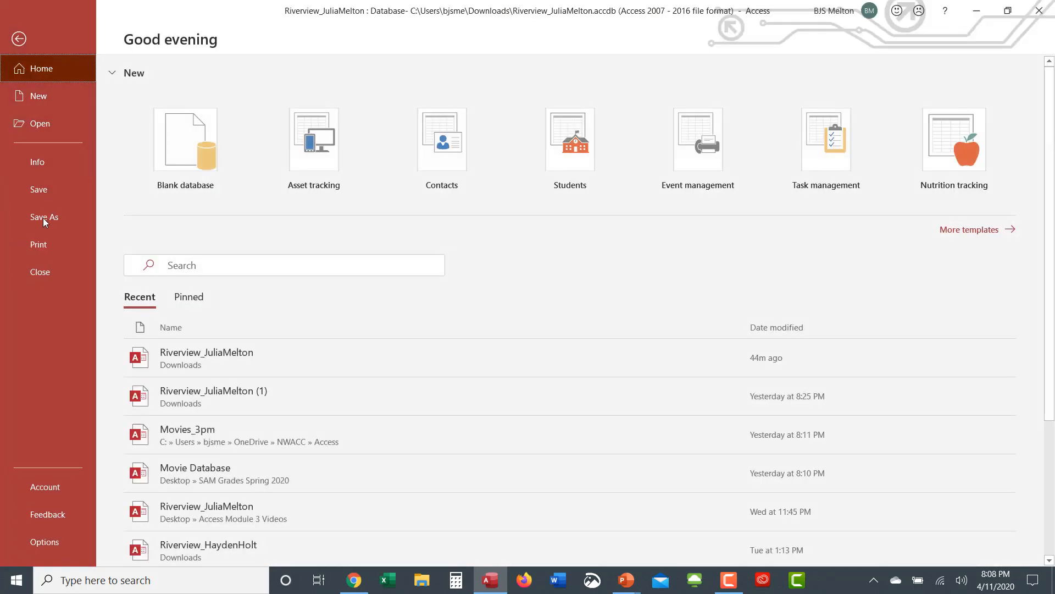
click(50, 249)
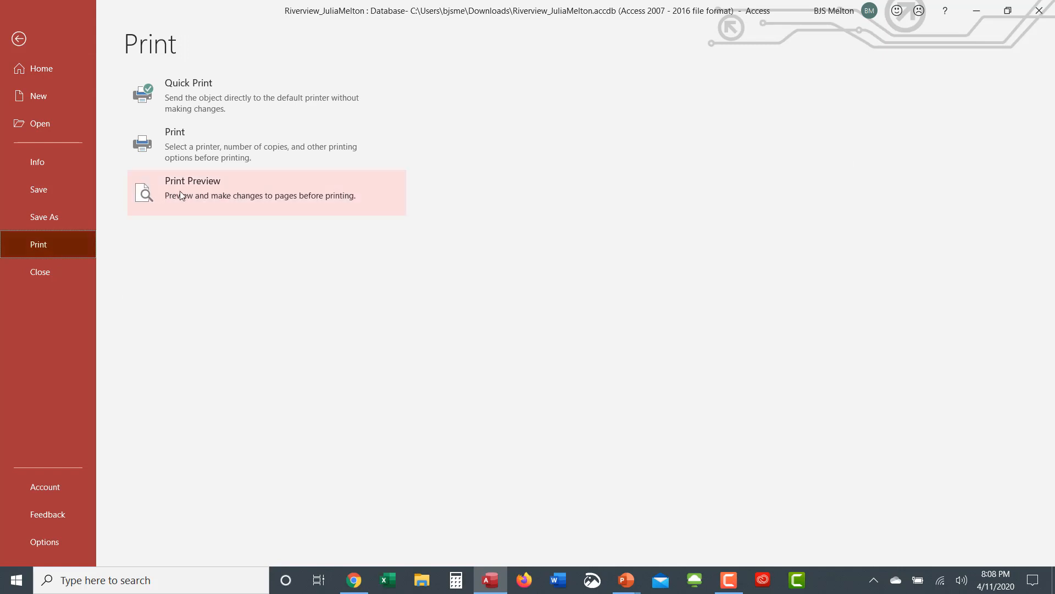
click(148, 196)
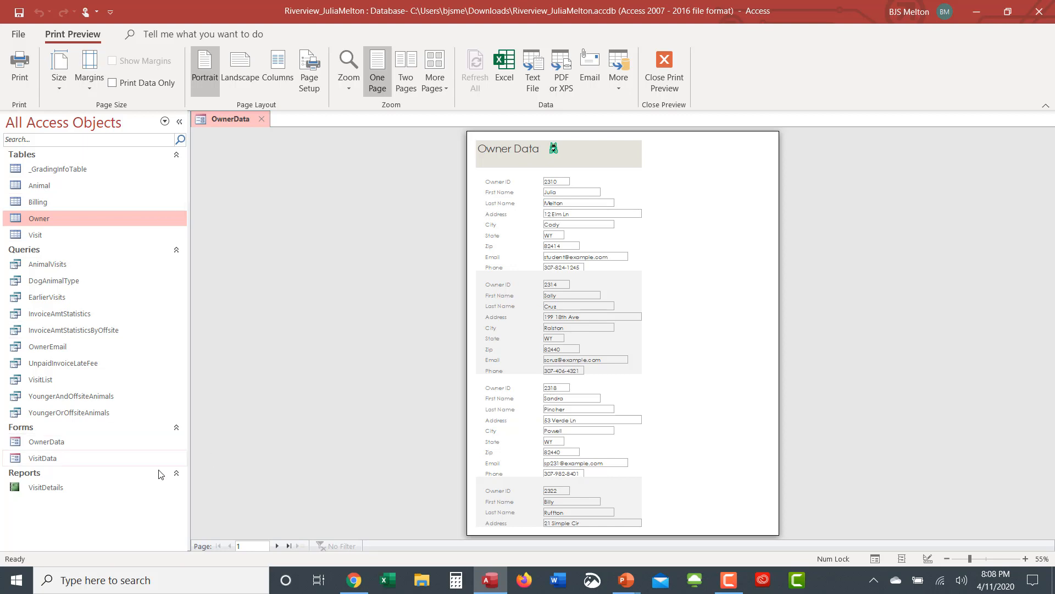
Step: Page through preview pages 2 and 3 back to page 1, then try landscape and revert to portrait
click(278, 546)
click(278, 546)
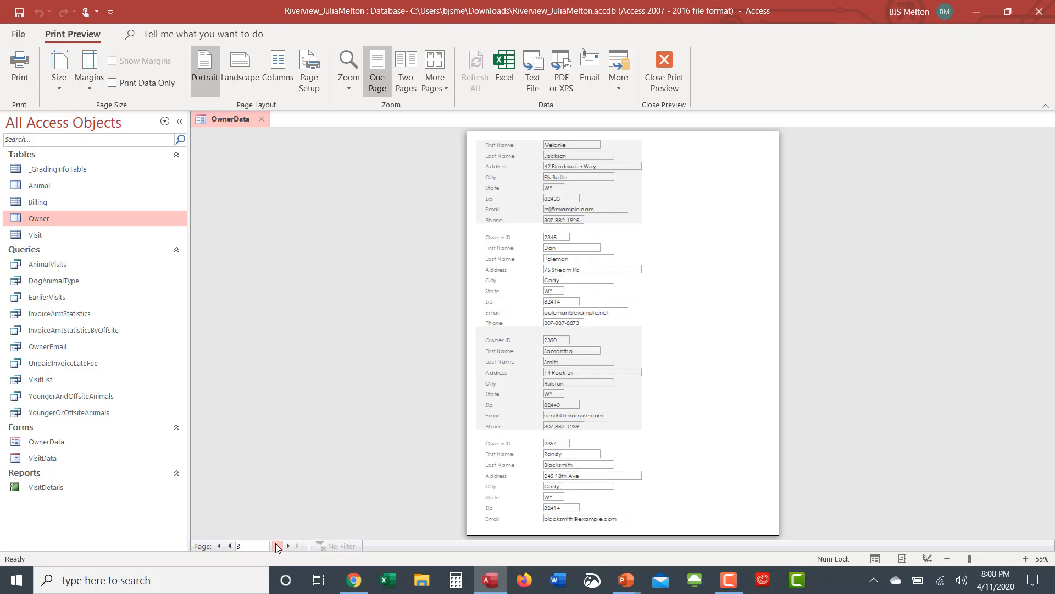
click(228, 546)
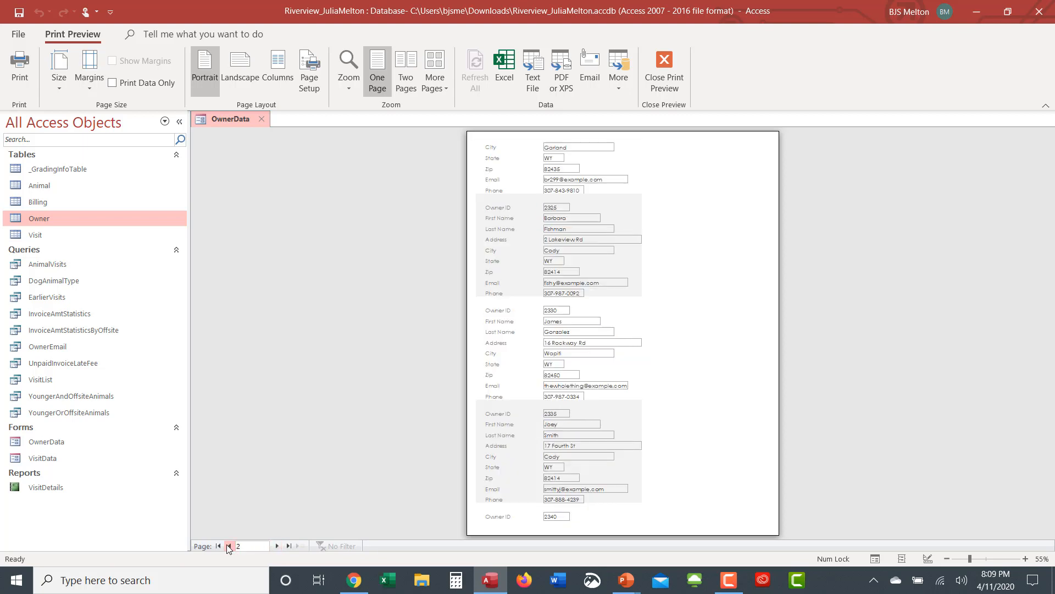
click(228, 546)
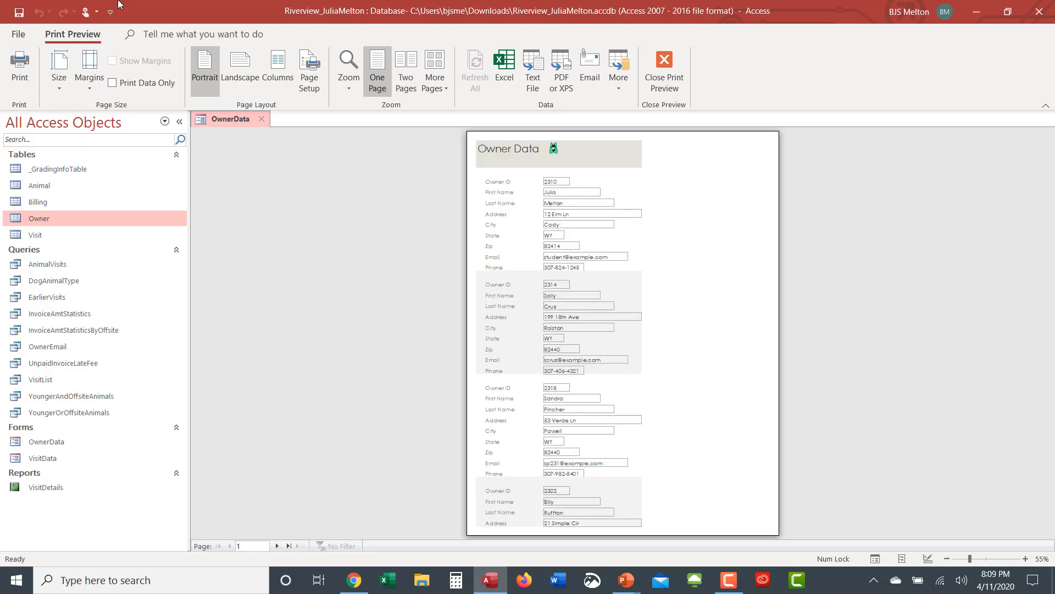
click(245, 81)
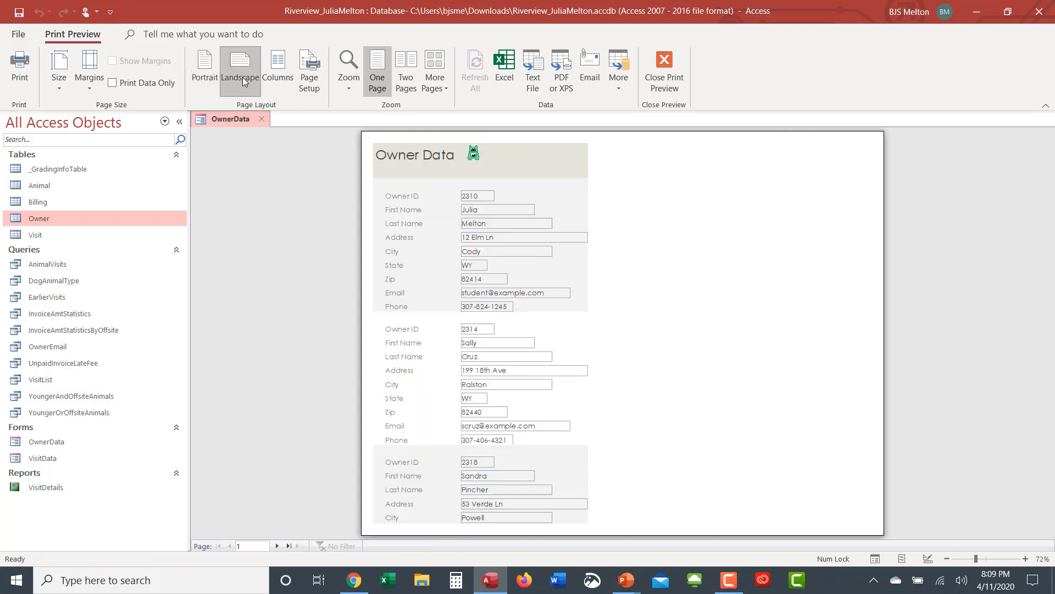
click(209, 75)
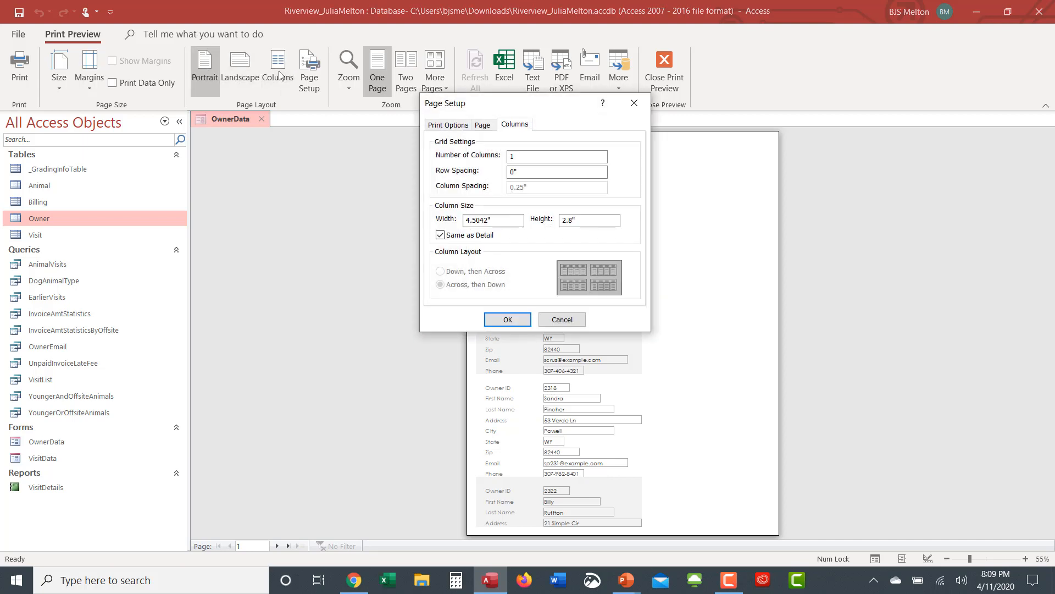
Step: Set the page layout to 2 columns and dismiss the not-enough-space warning
drag(521, 157, 501, 155)
text(2)
key(Return)
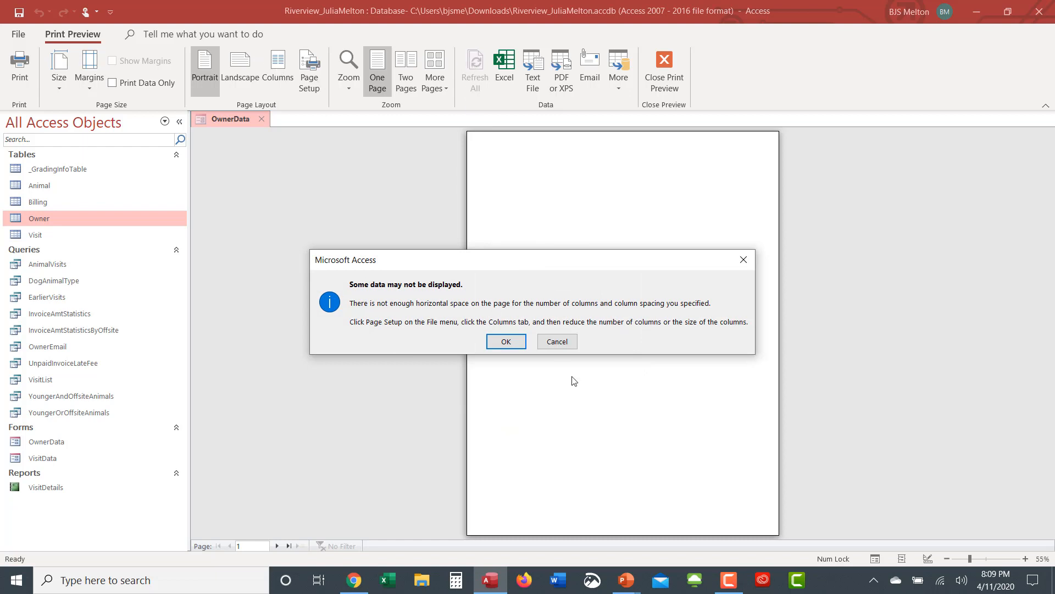
click(508, 343)
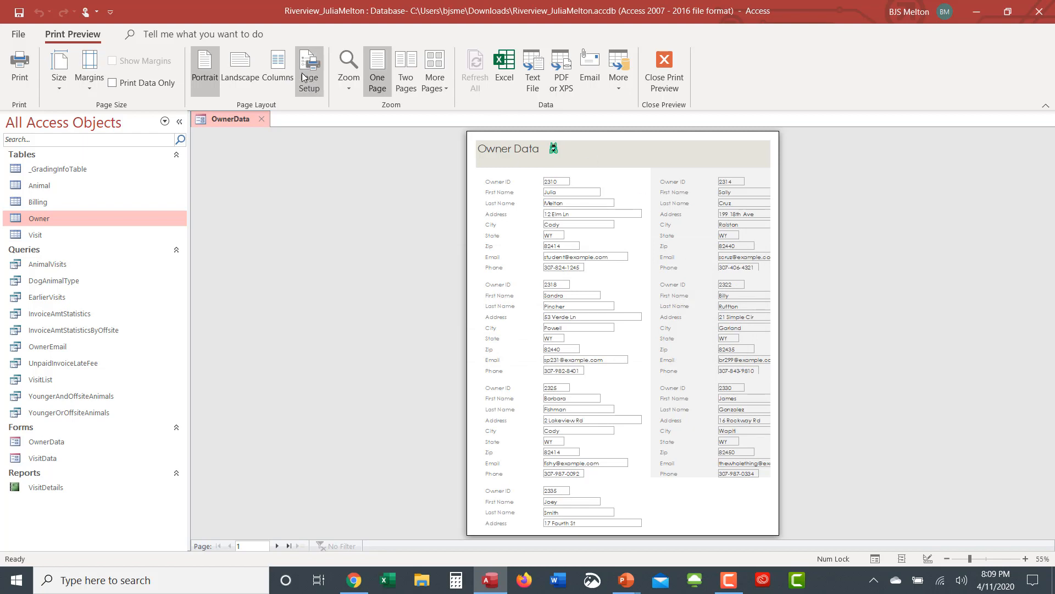
Step: Set the column count back to 1 in the column layout settings
click(281, 71)
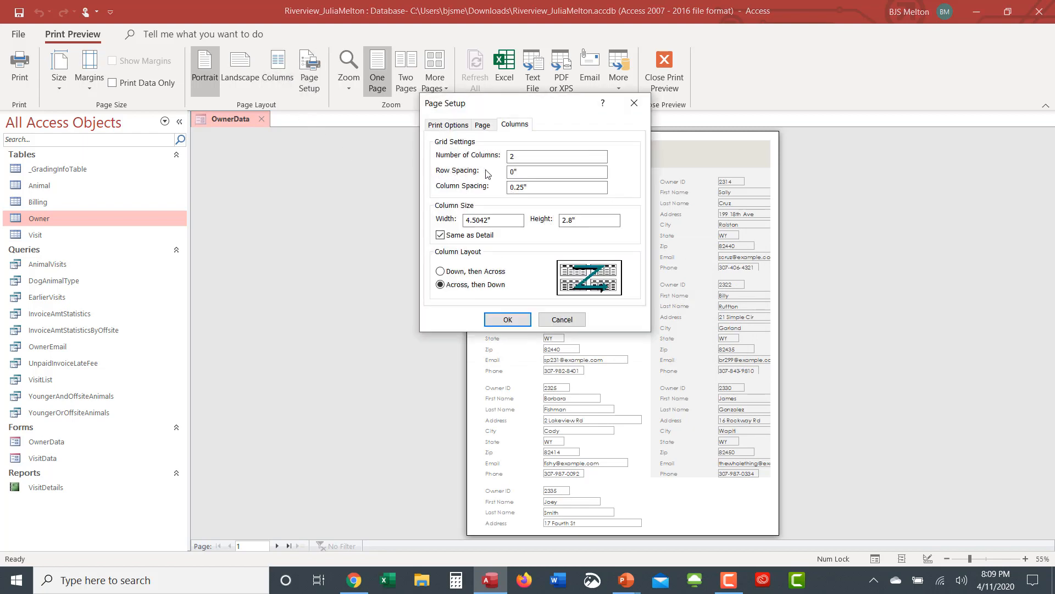
drag(517, 157, 499, 156)
text(1)
key(Return)
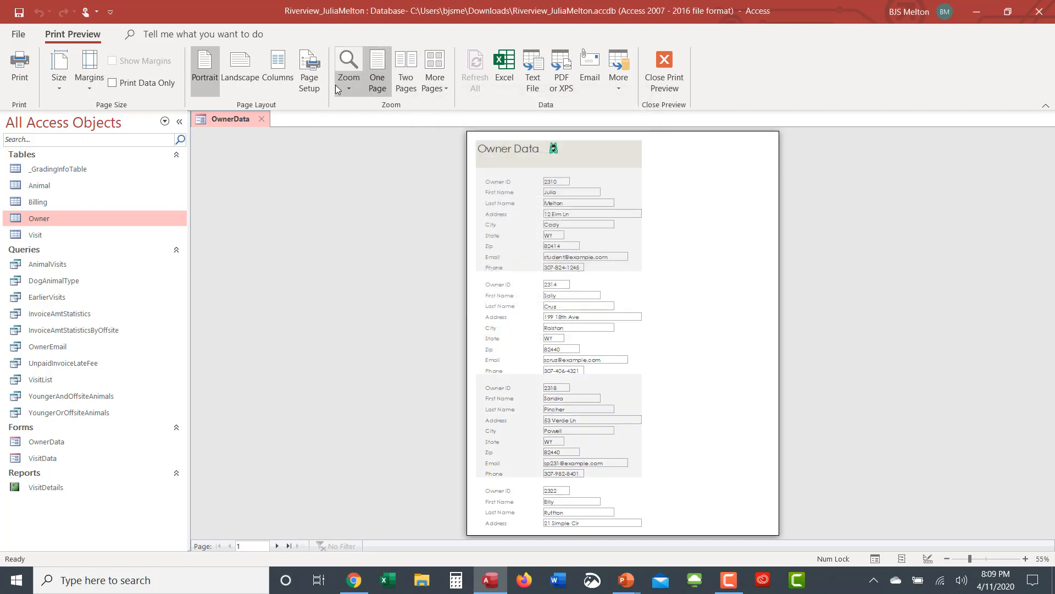
Step: Preview the printout as two, eight, four, then one page, and close Print Preview
click(408, 88)
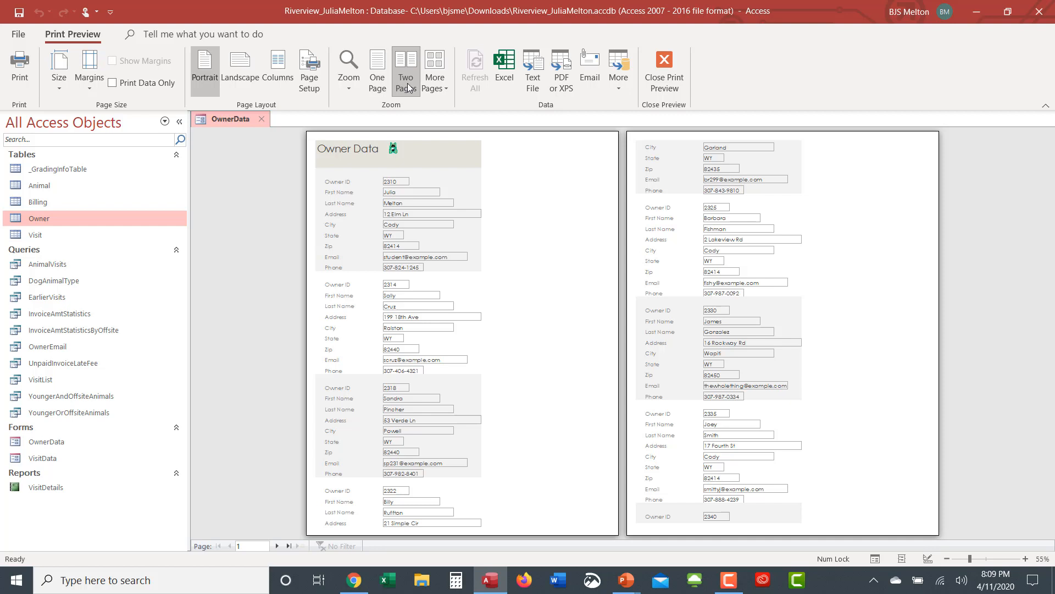
click(435, 82)
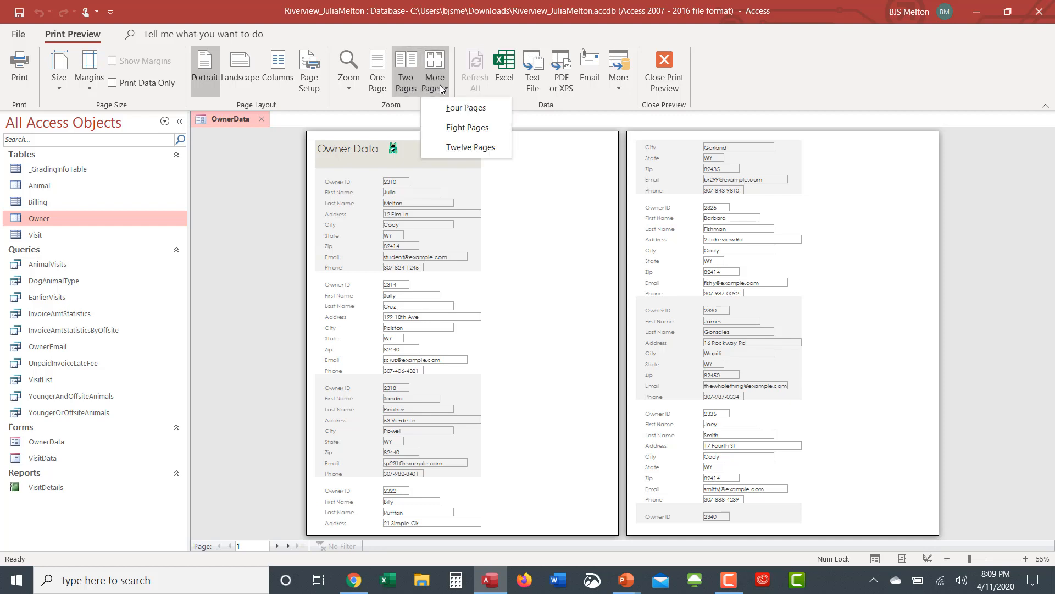
click(451, 129)
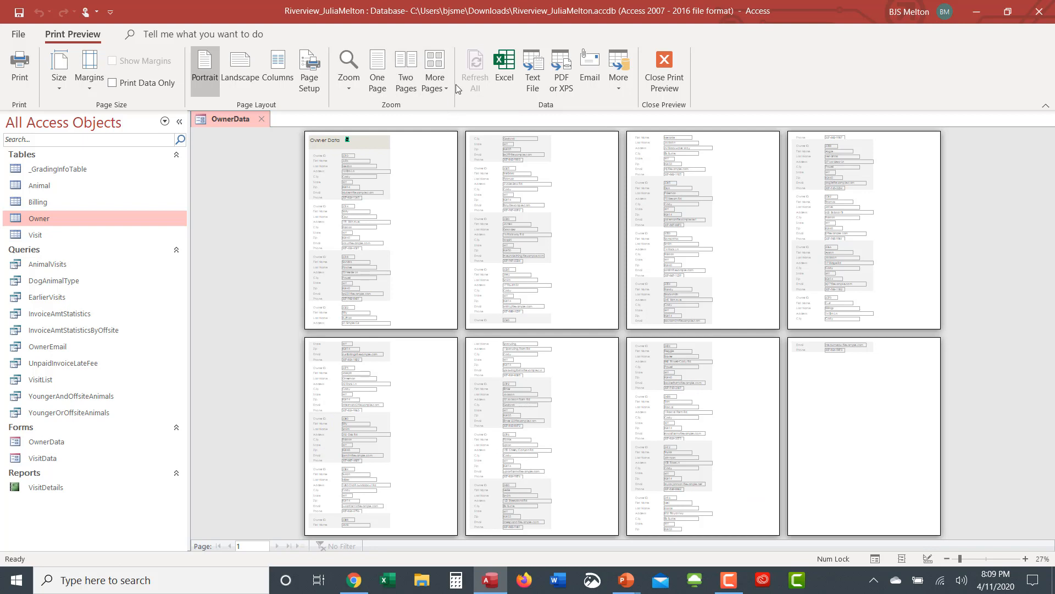
click(439, 92)
click(457, 108)
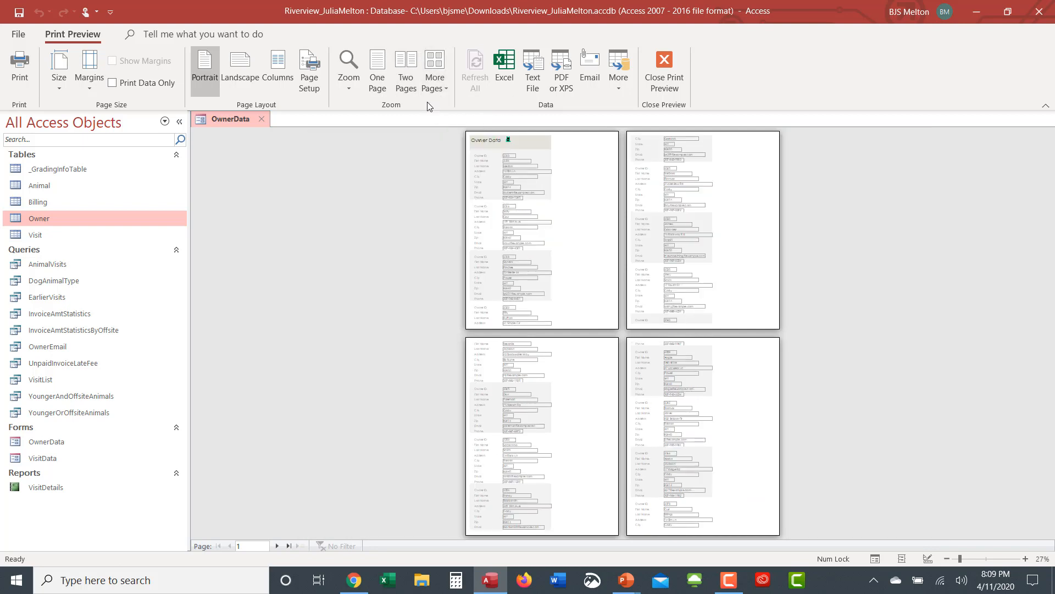
click(374, 71)
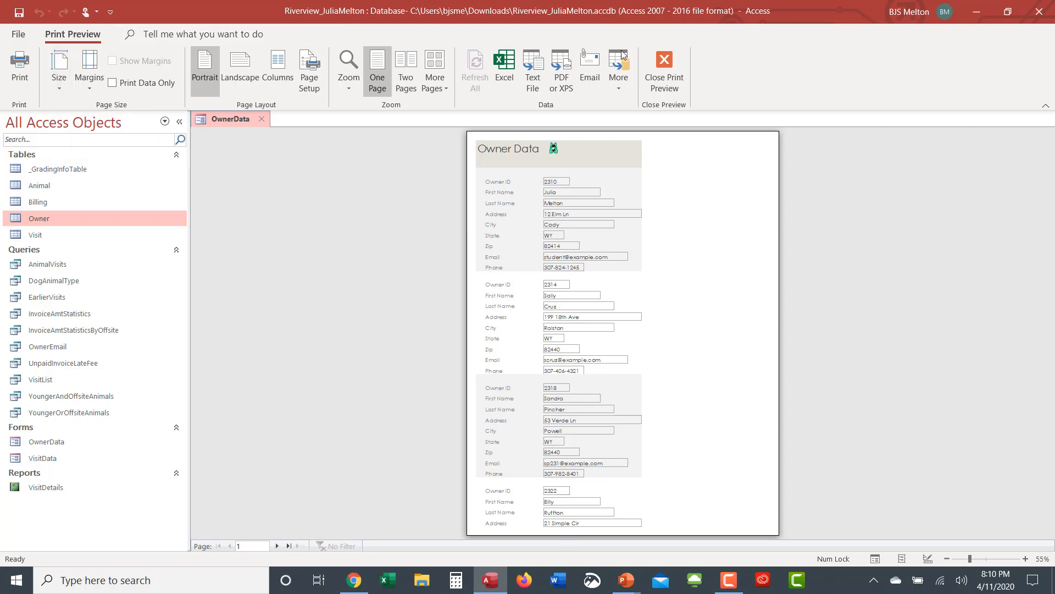
click(665, 69)
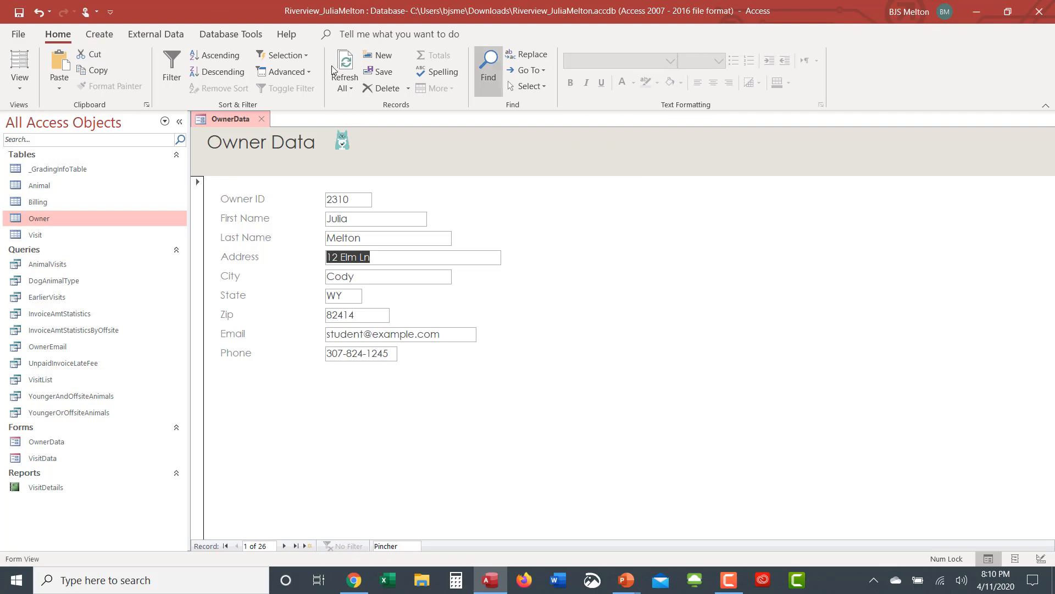
Step: Print only the current owner record using the Selected Record(s) print range
click(16, 37)
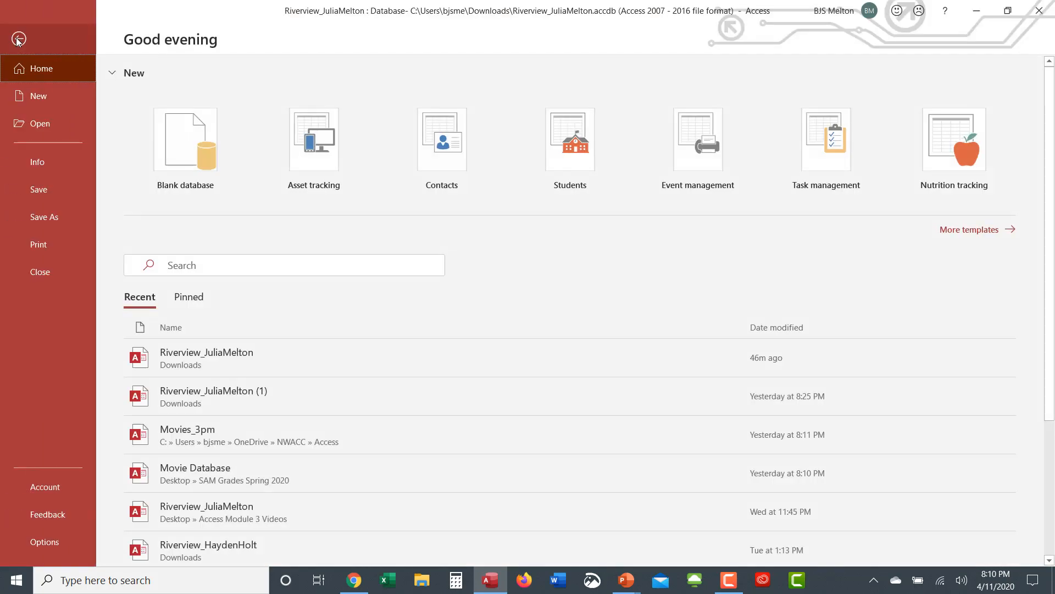
click(45, 236)
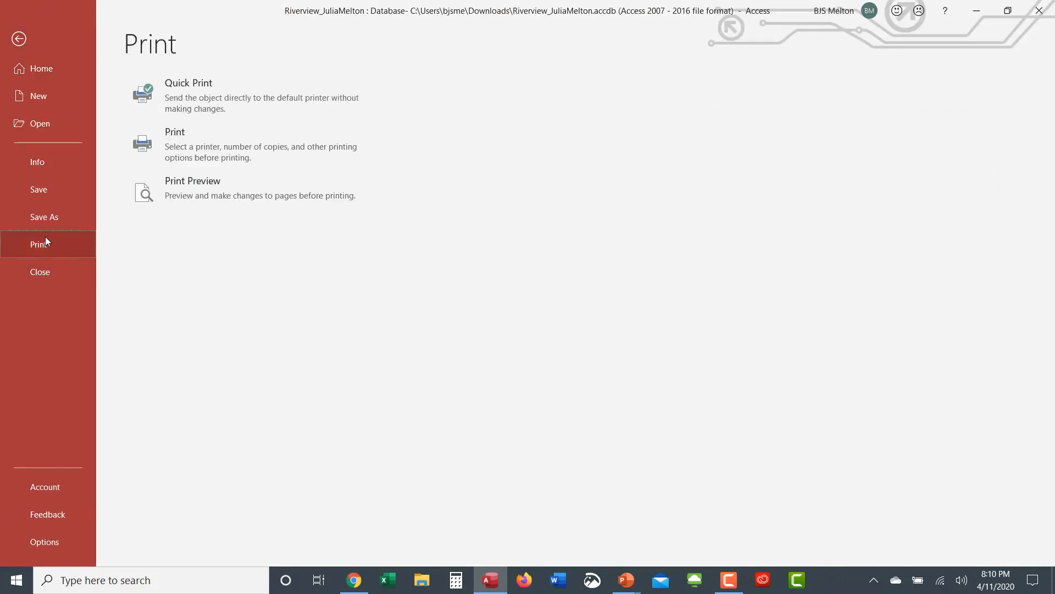
click(180, 143)
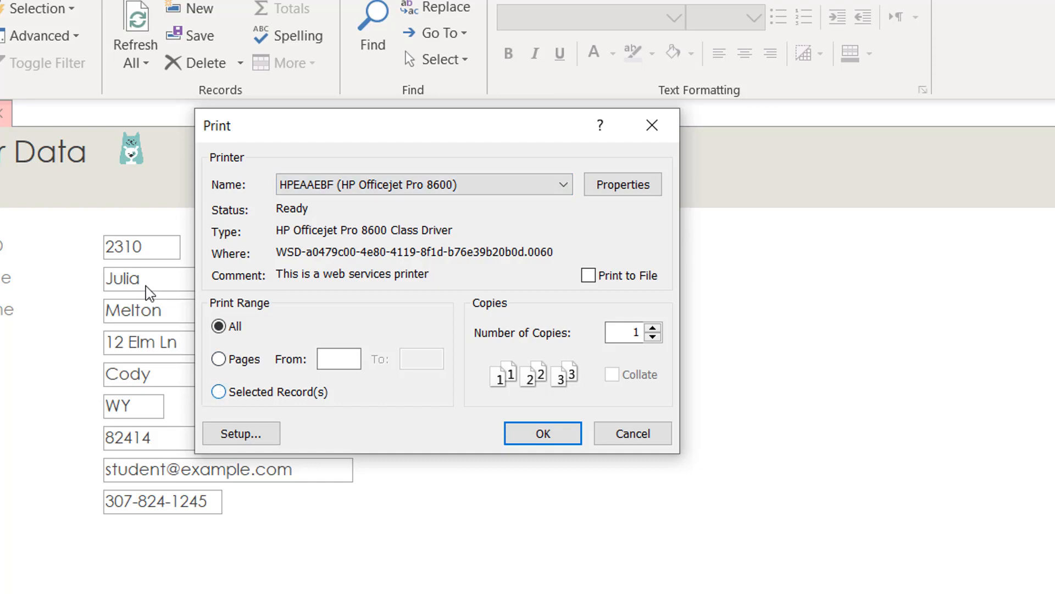
click(221, 392)
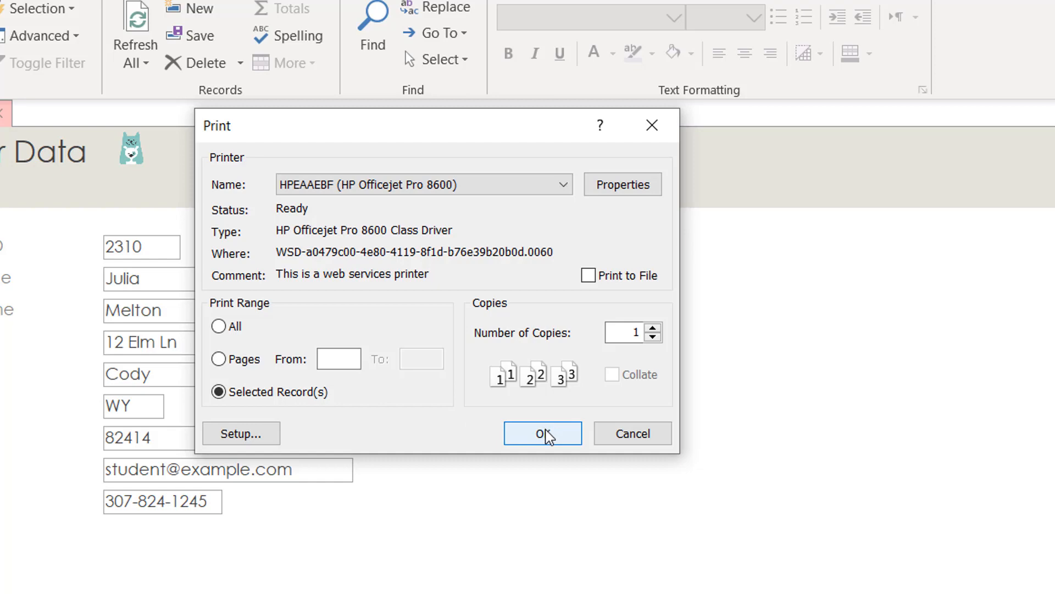
click(653, 125)
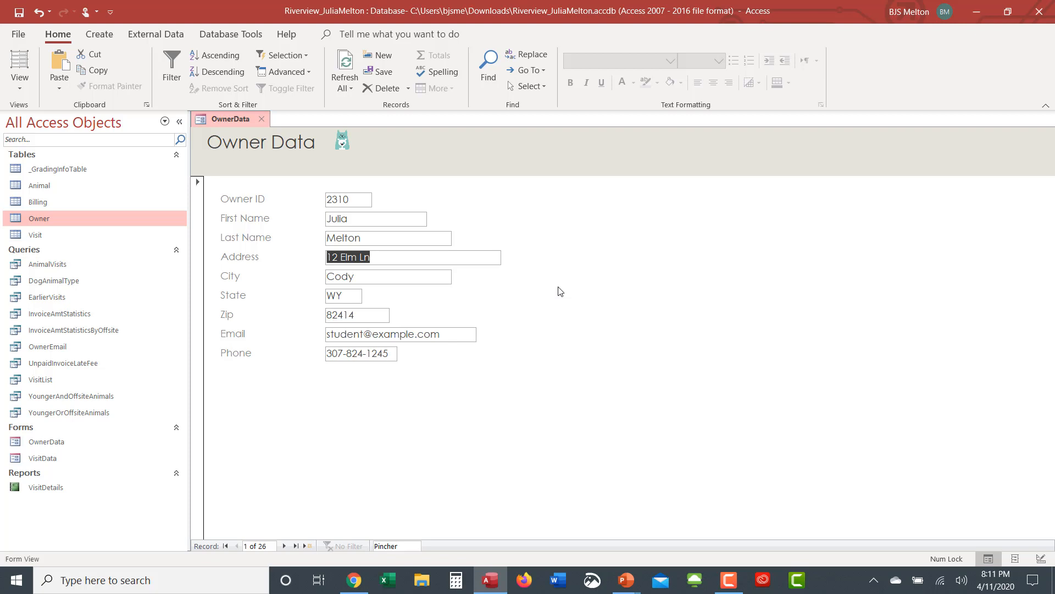
Step: Close the OwnerData form, choosing Yes to save its design changes
click(262, 120)
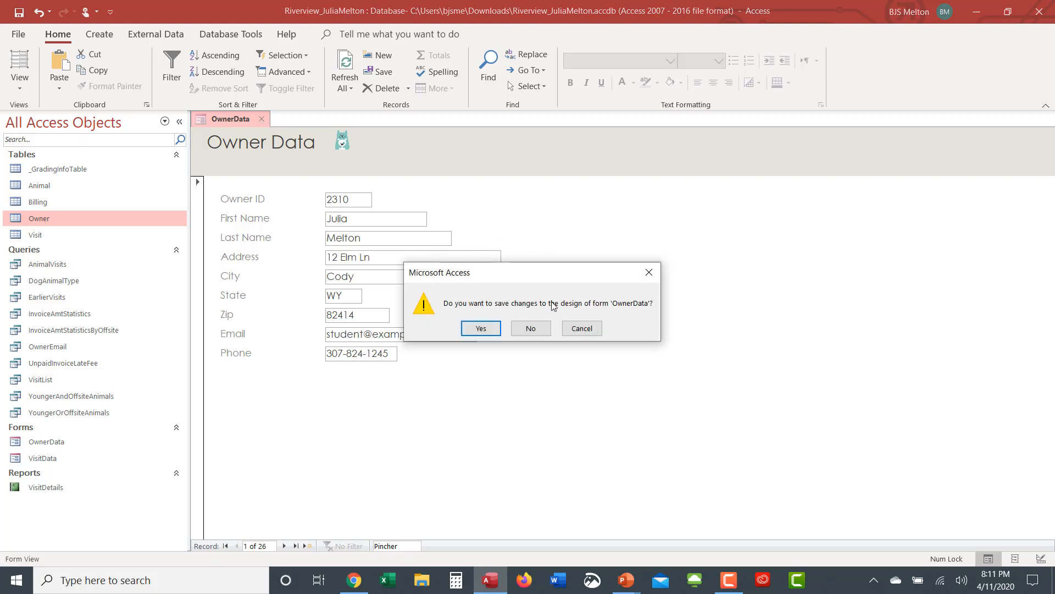
click(484, 329)
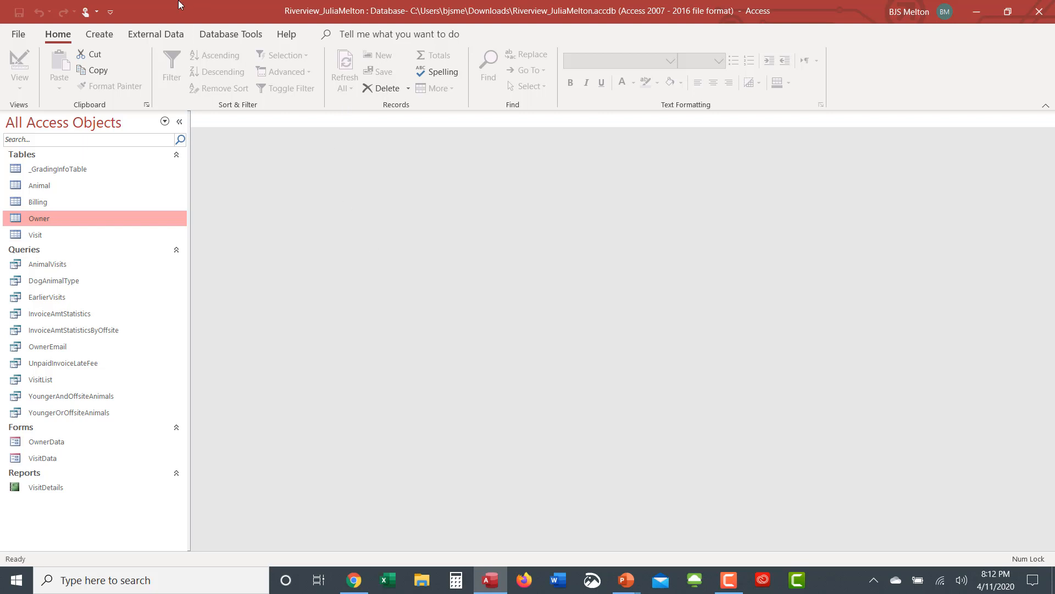
Step: Start the Form Wizard and add Owner fields OwnerID, FirstName, LastName, Phone and Email
click(109, 36)
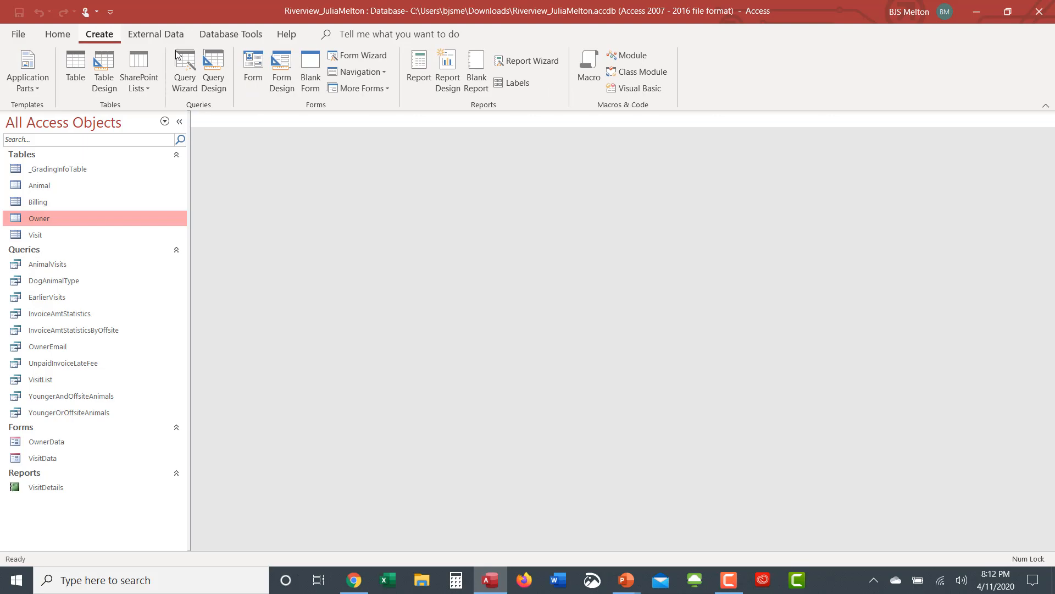
click(355, 55)
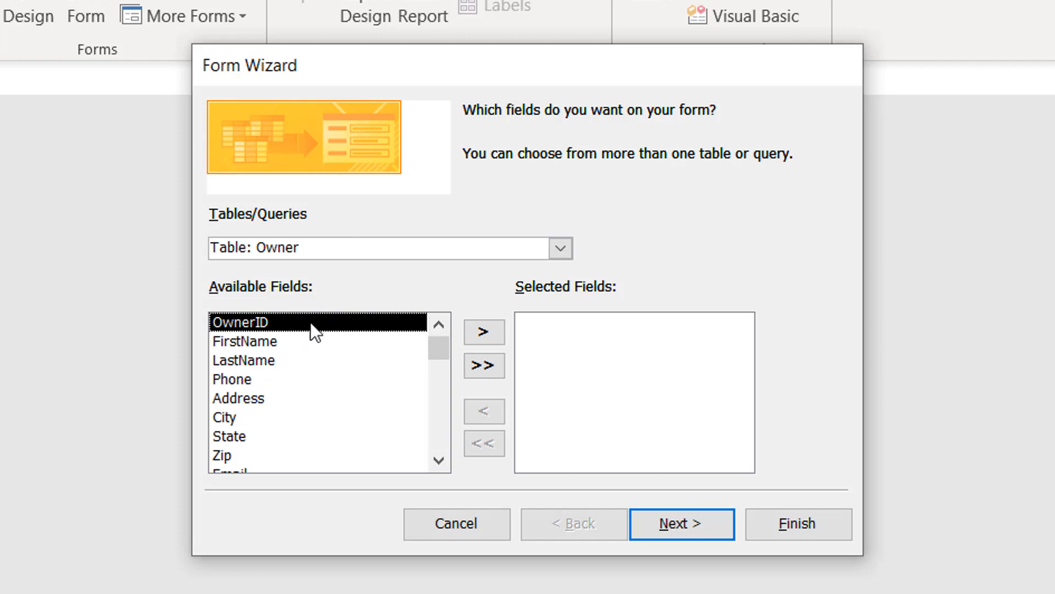
click(478, 330)
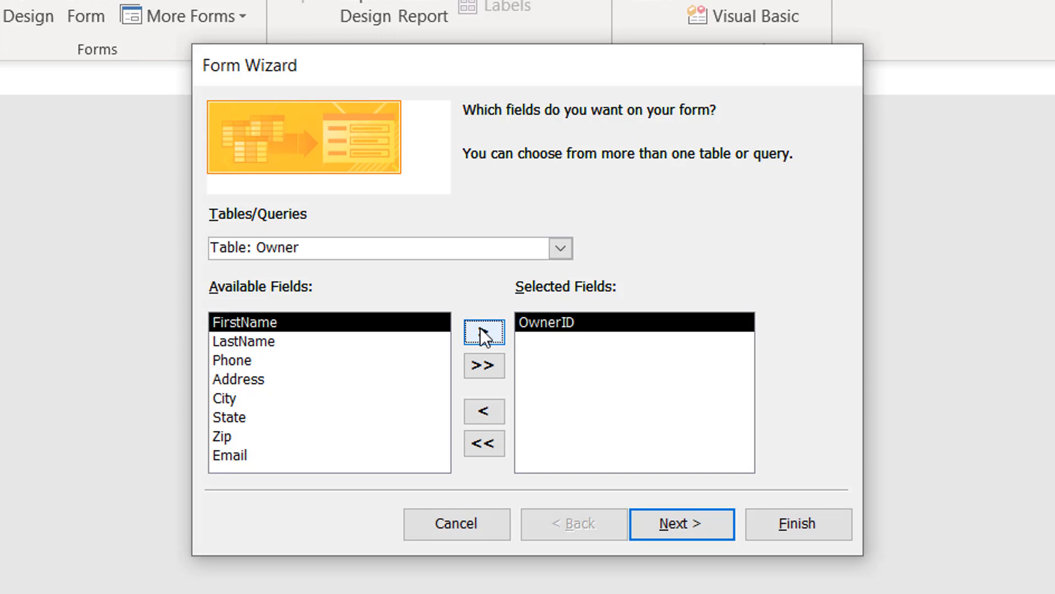
click(480, 333)
click(480, 333)
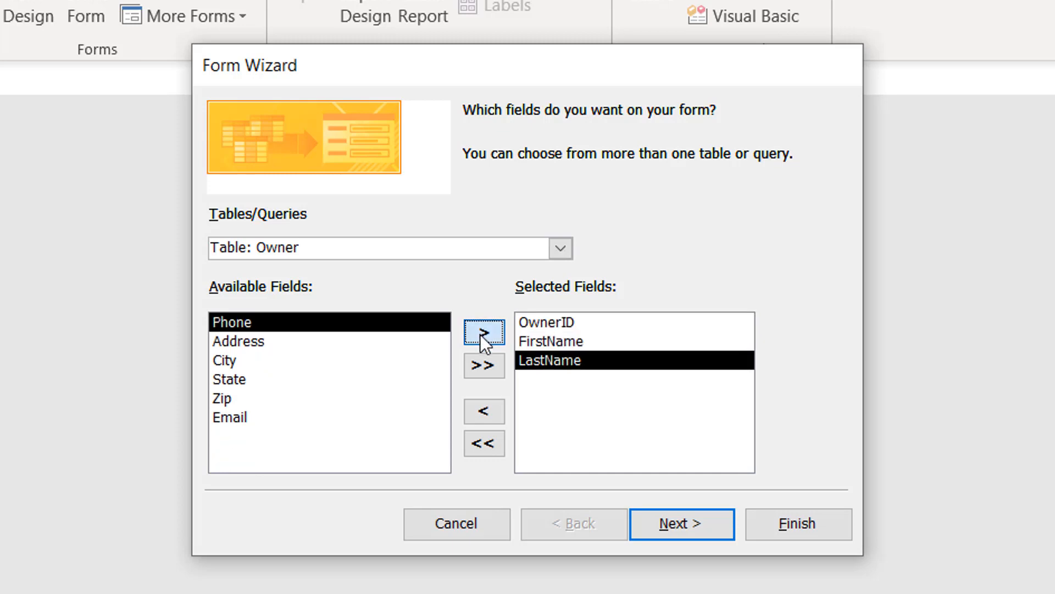
click(480, 333)
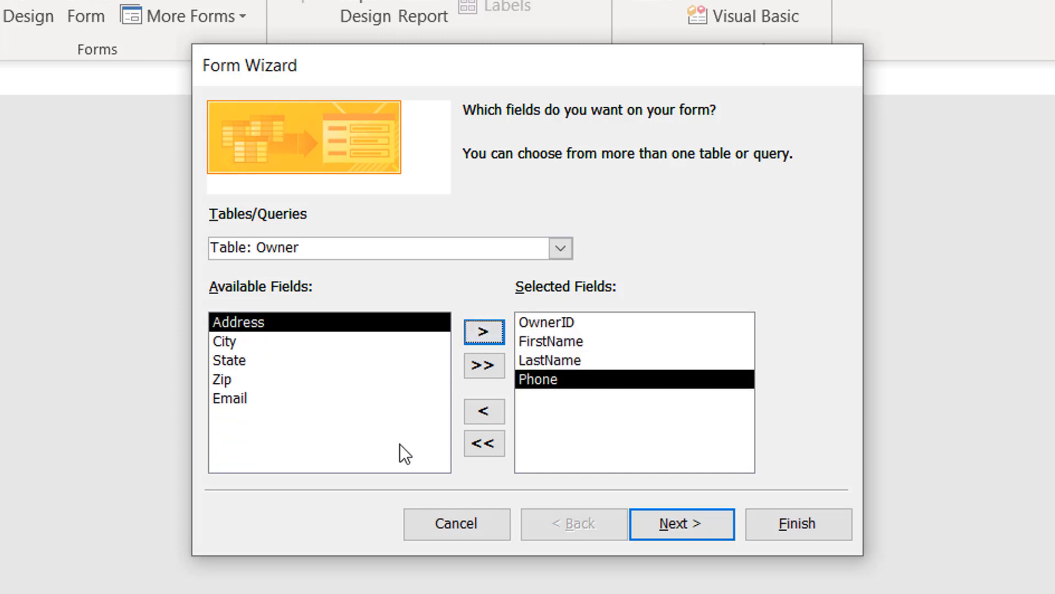
click(237, 400)
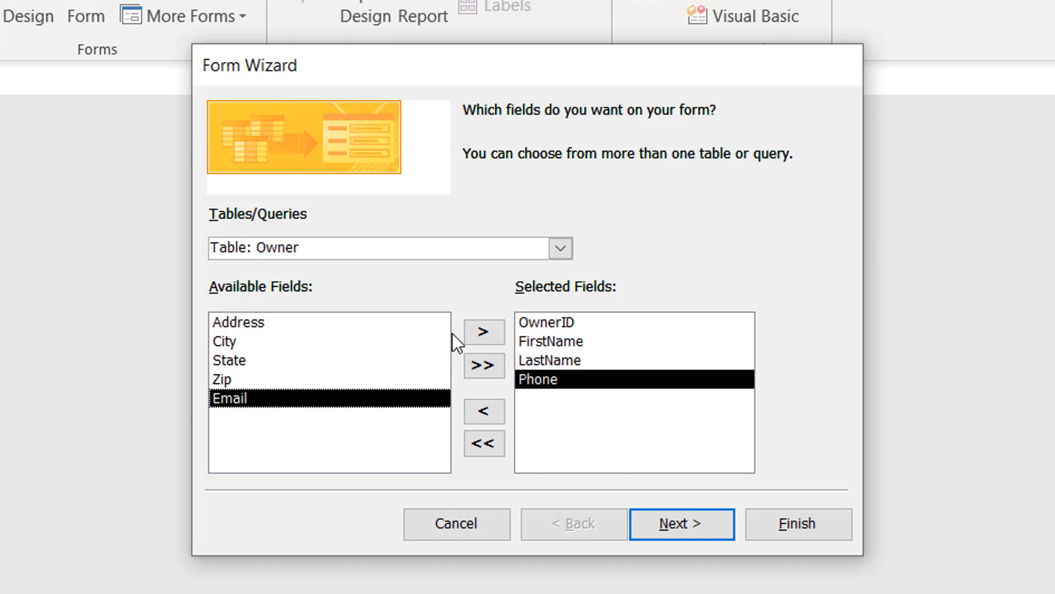
click(482, 332)
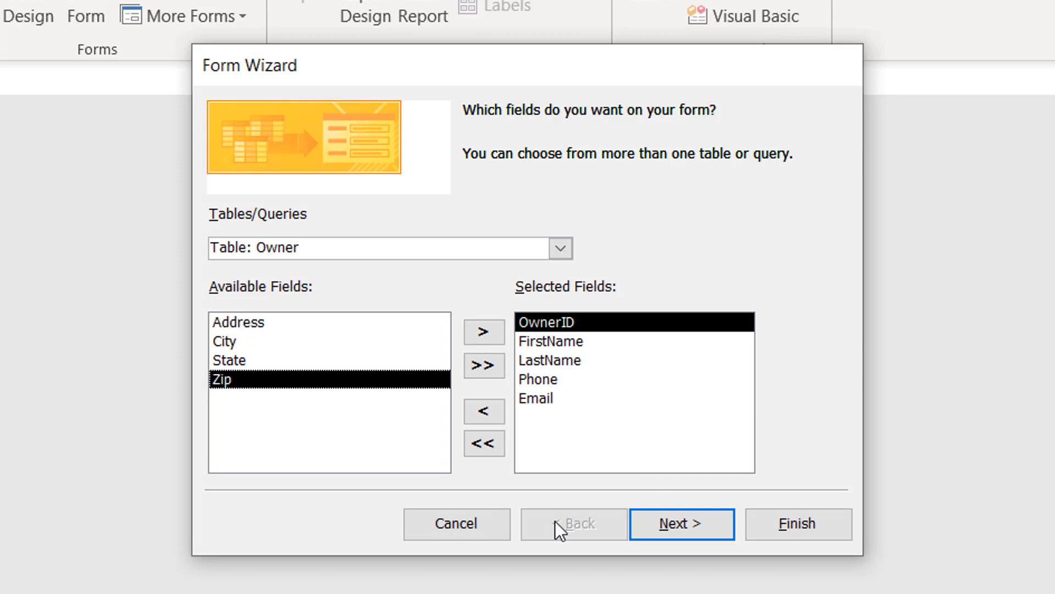
Step: Add all Animal table fields except Animal.OwnerID, then continue to the data view choice
click(560, 250)
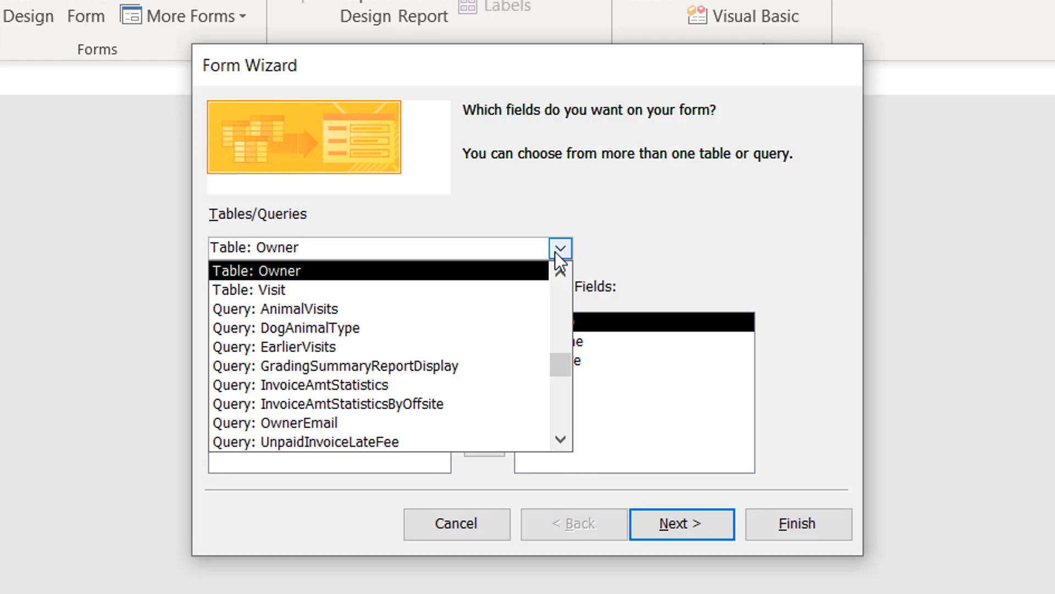
click(561, 271)
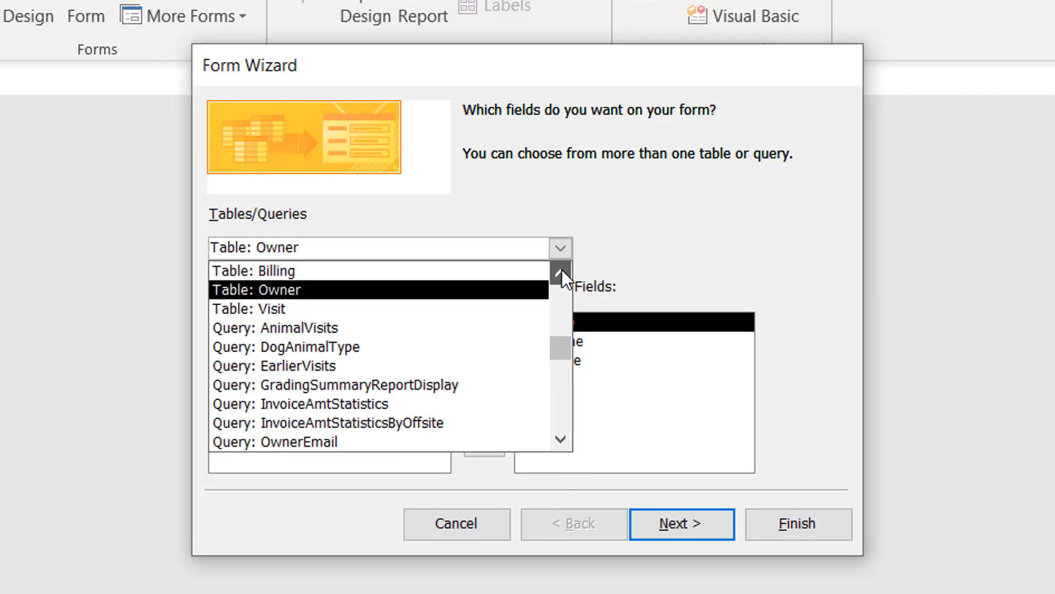
click(560, 270)
click(560, 271)
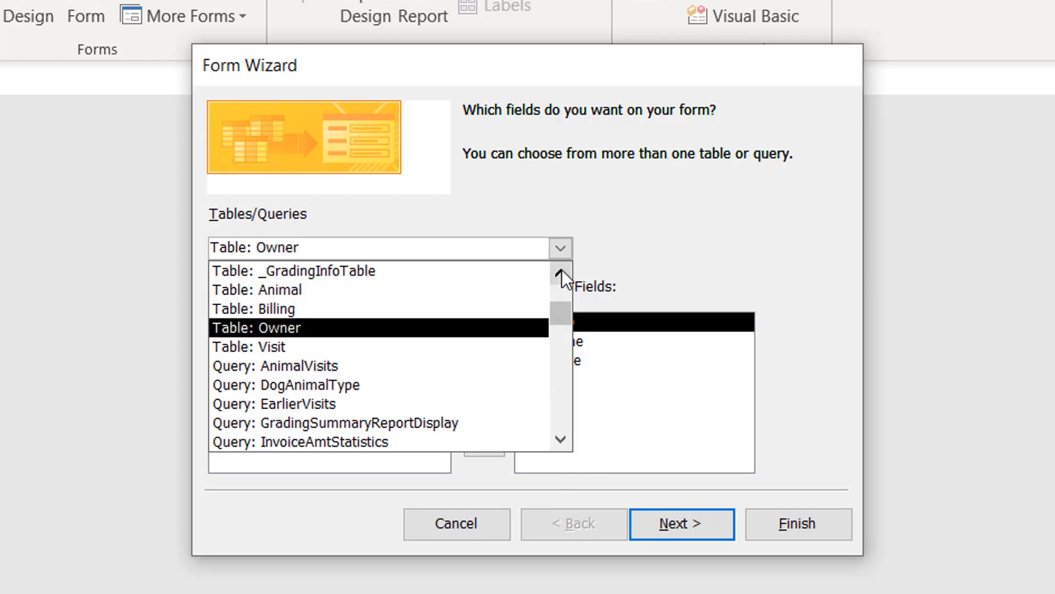
click(484, 290)
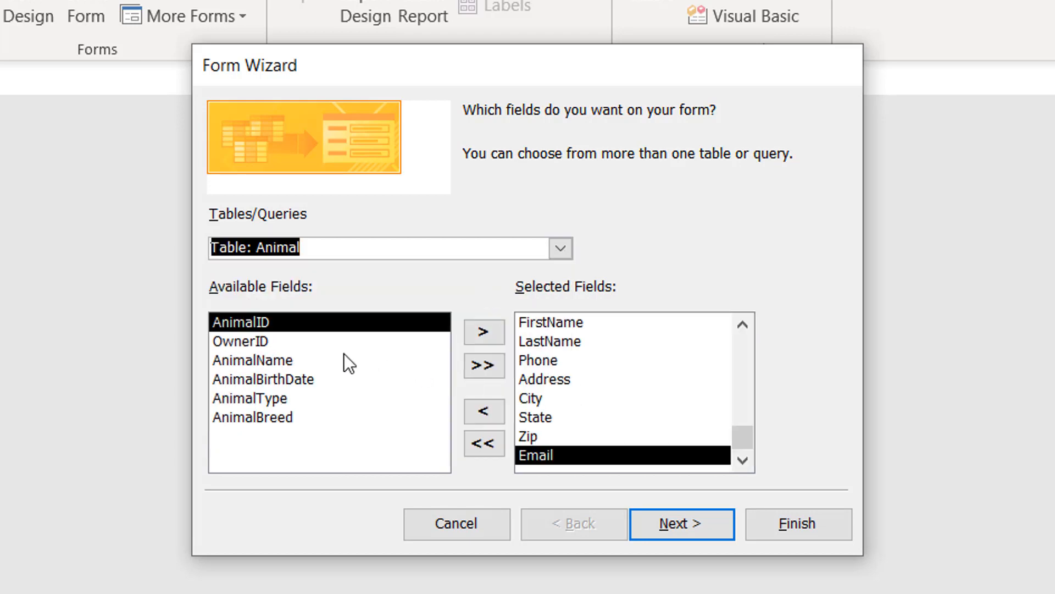
click(481, 365)
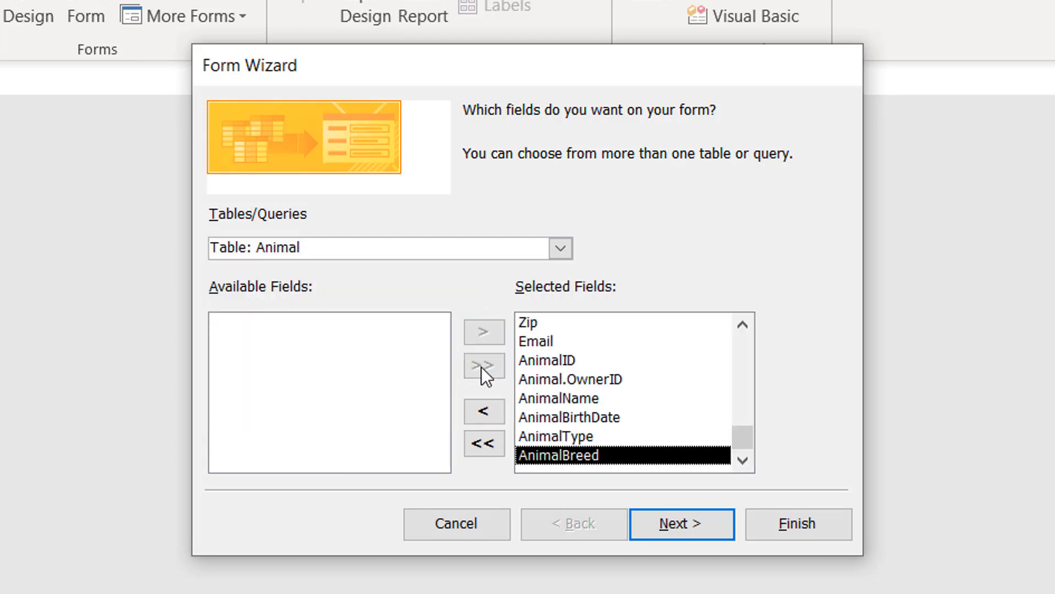
click(554, 378)
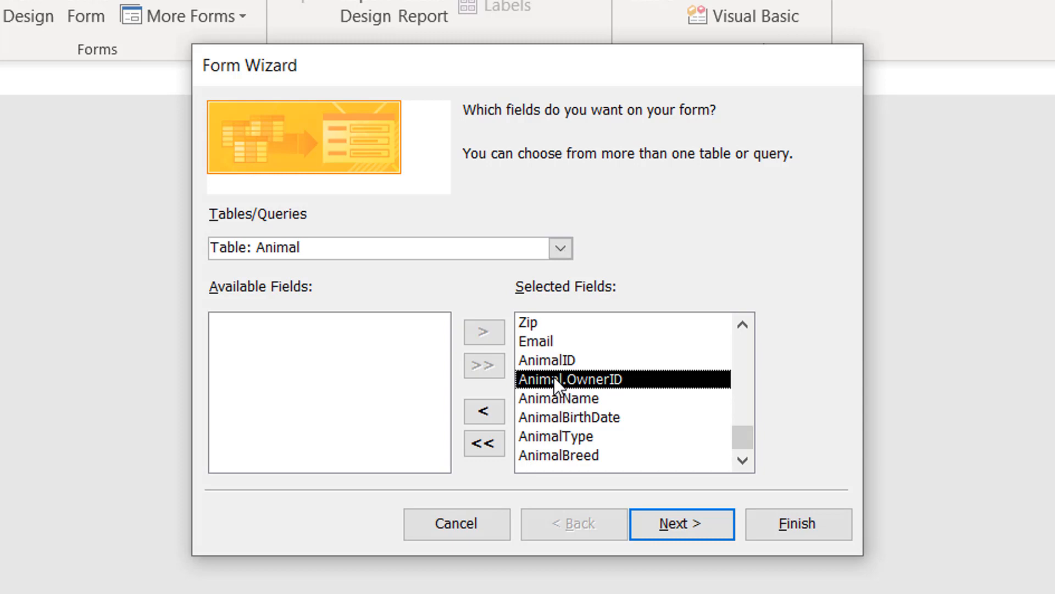
click(484, 413)
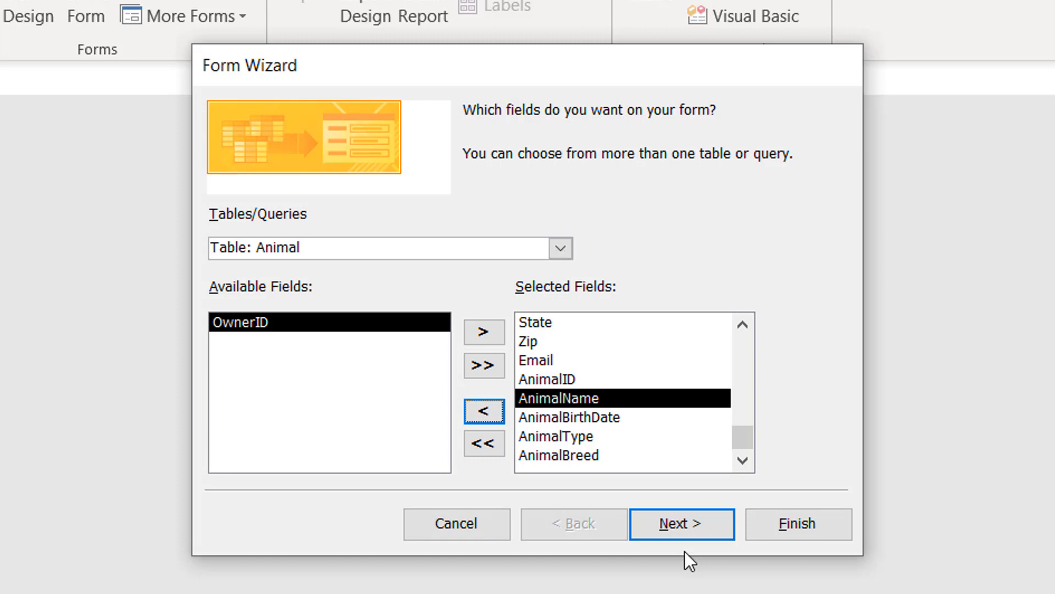
click(685, 518)
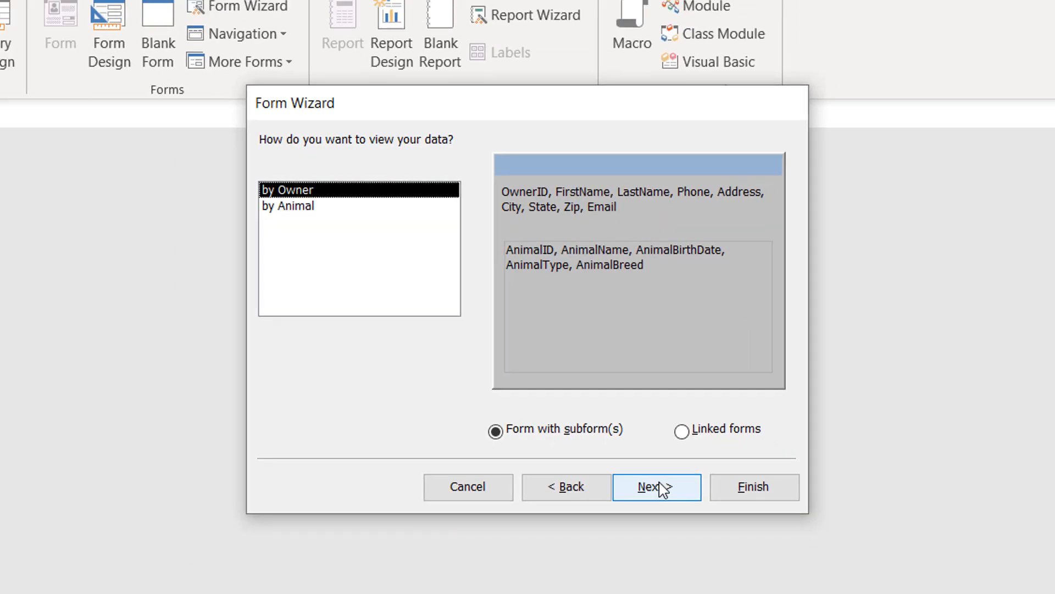
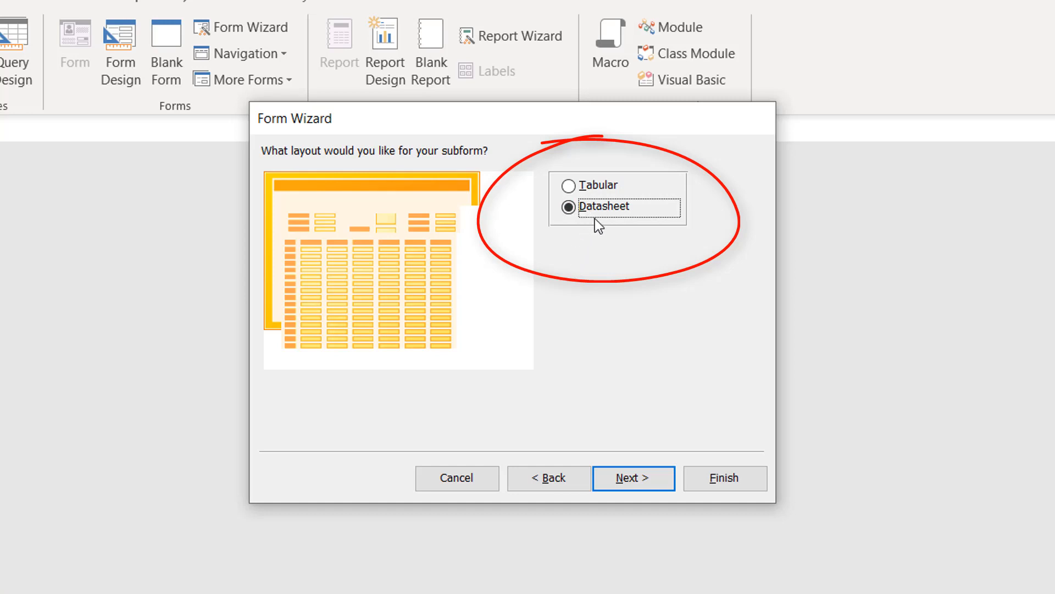
Step: Keep the Datasheet subform layout and title the main form OwnerAnimals
key(alt+Tab)
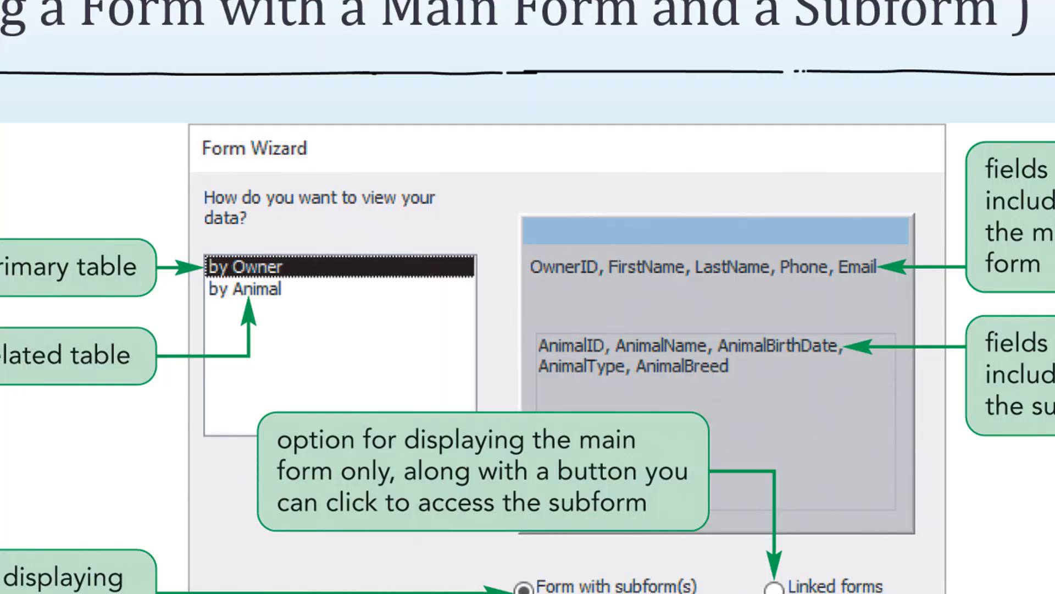
key(Right)
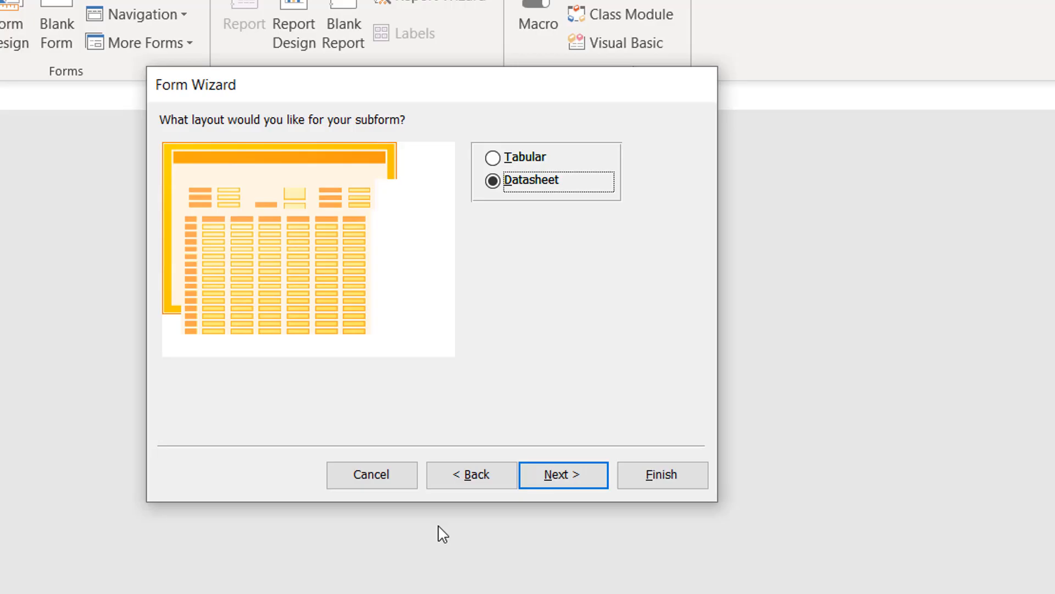
click(570, 483)
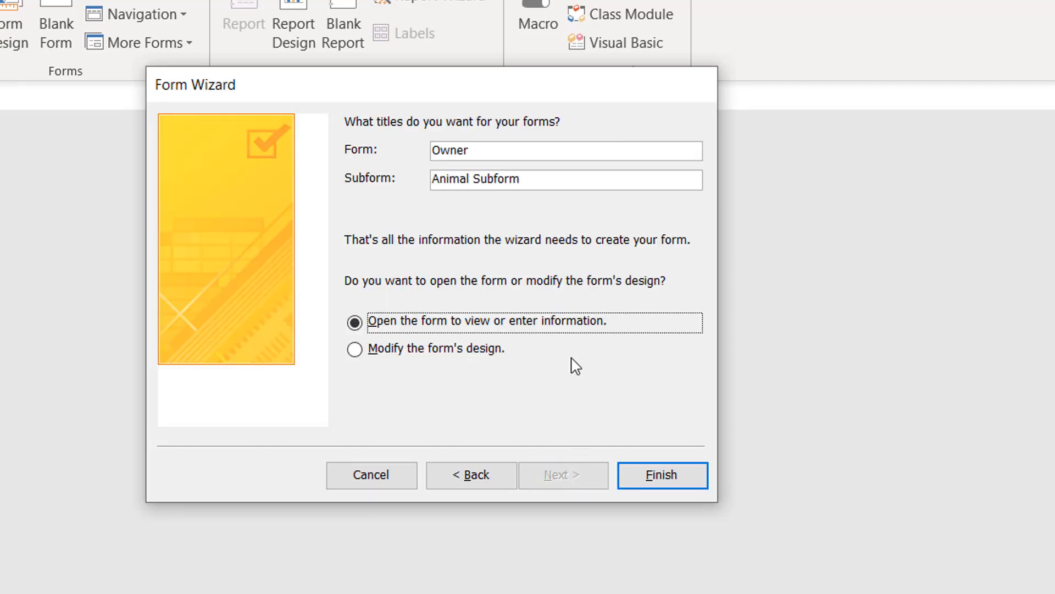
click(487, 147)
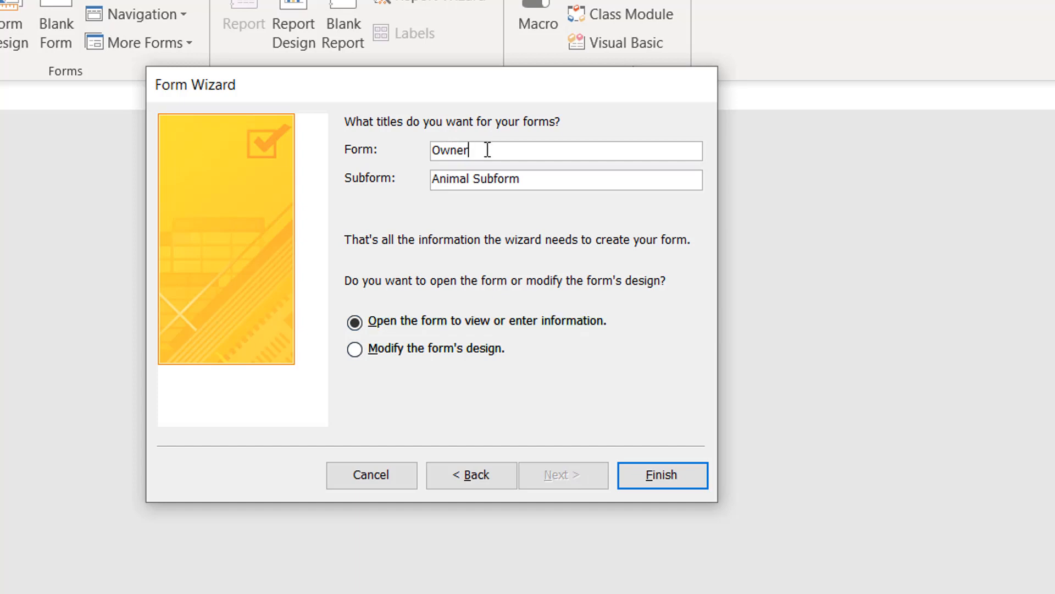
text(Animals)
Step: Finish the wizard to open OwnerAnimals and page forward to owner record 8 of 26
click(655, 483)
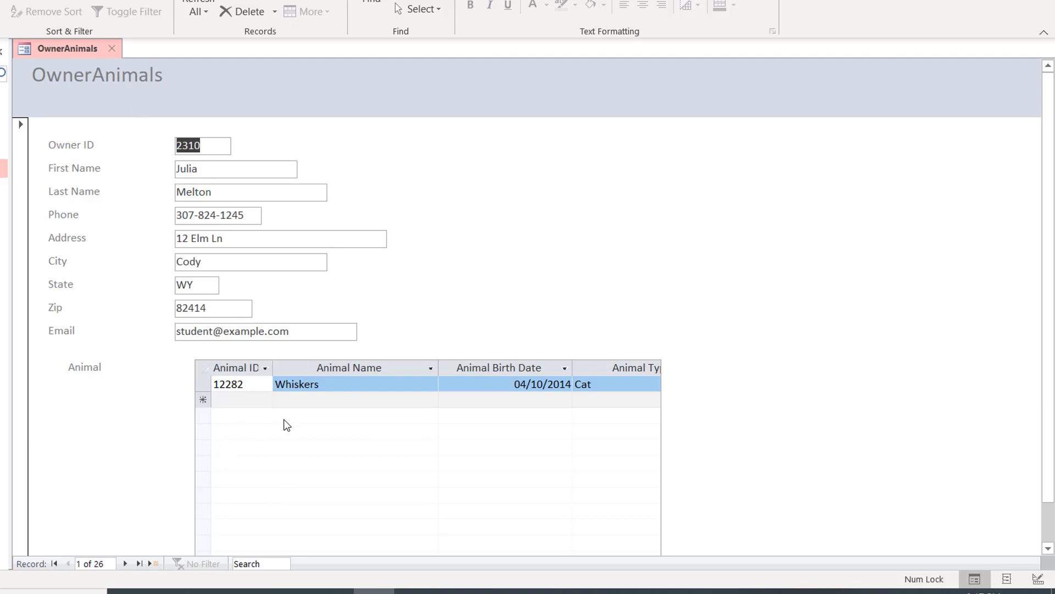
click(126, 563)
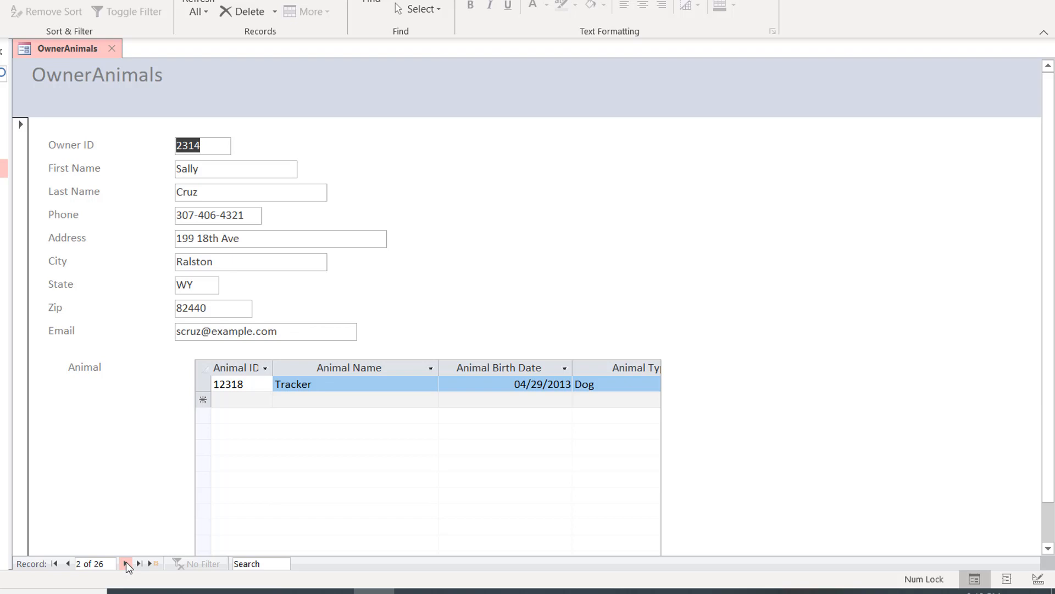
click(126, 563)
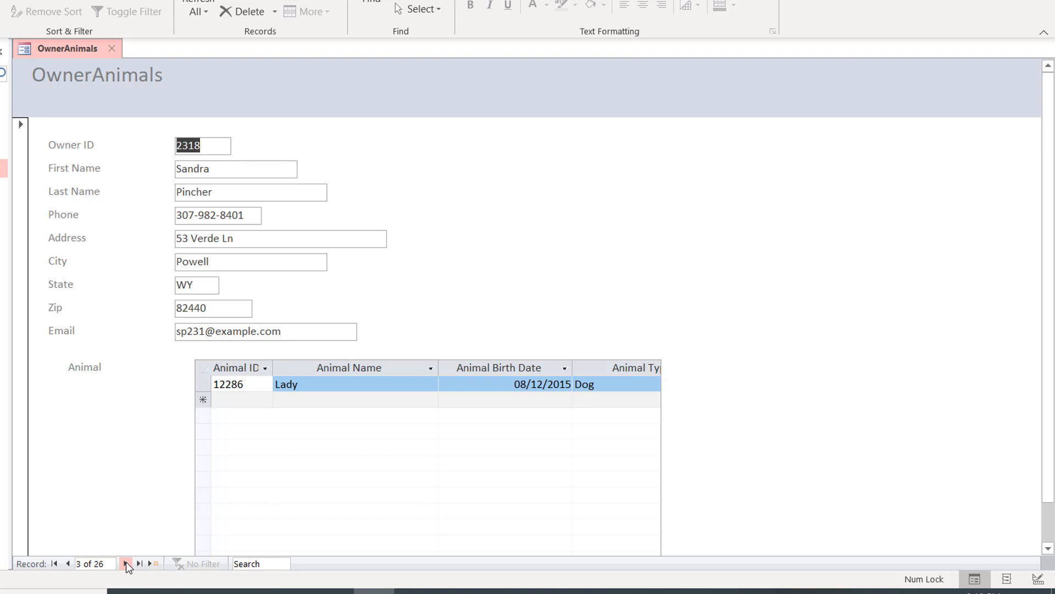
click(126, 563)
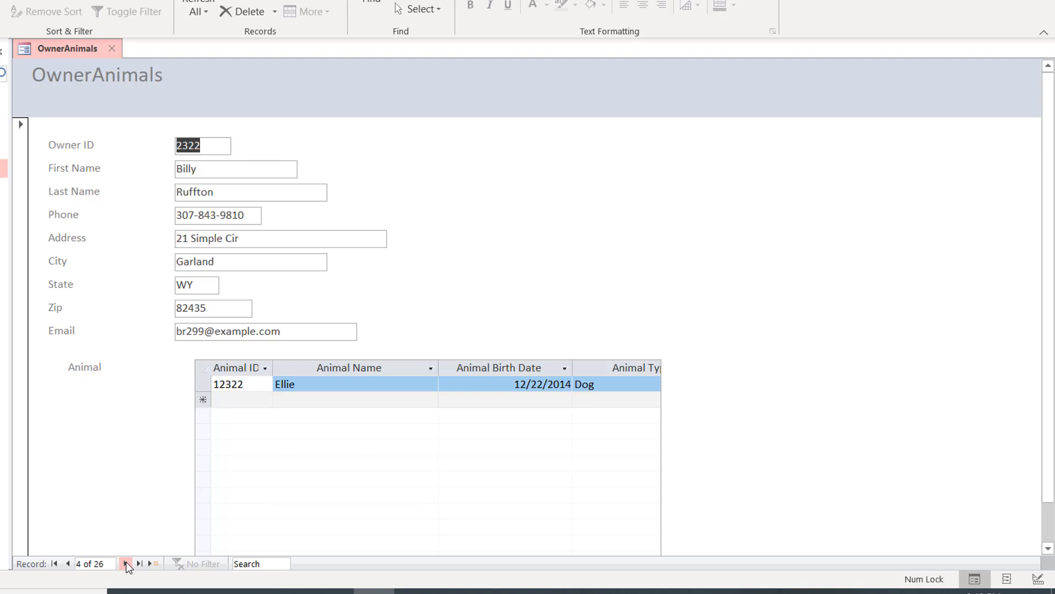
click(126, 563)
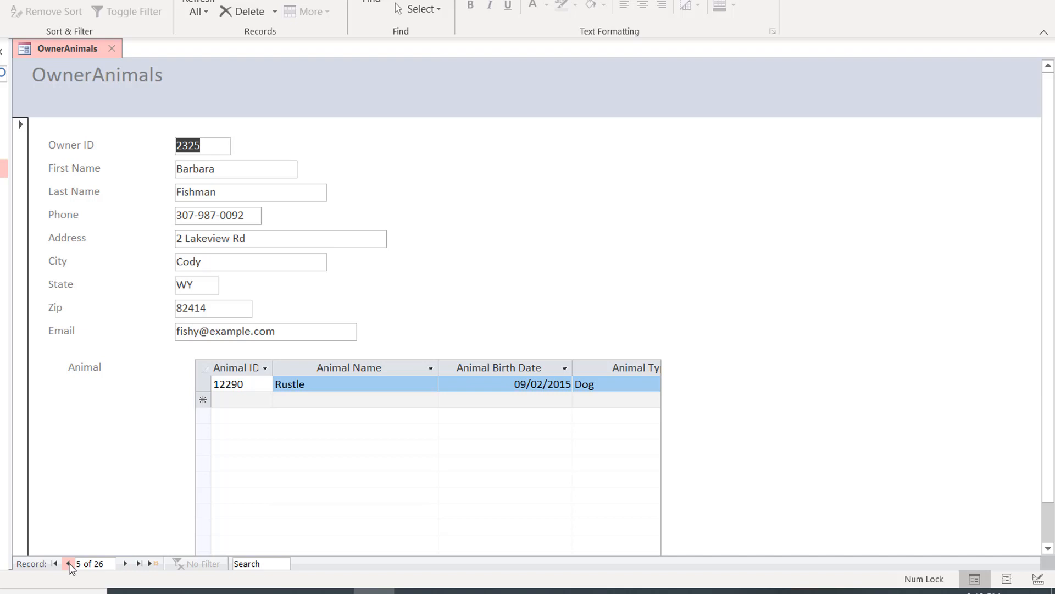
click(125, 564)
click(125, 563)
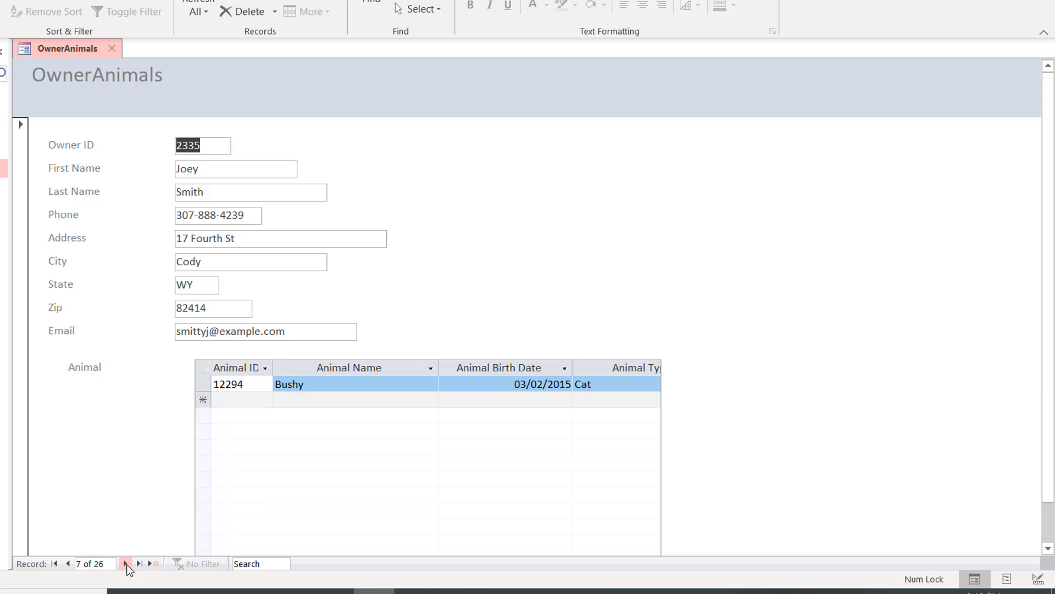
click(126, 563)
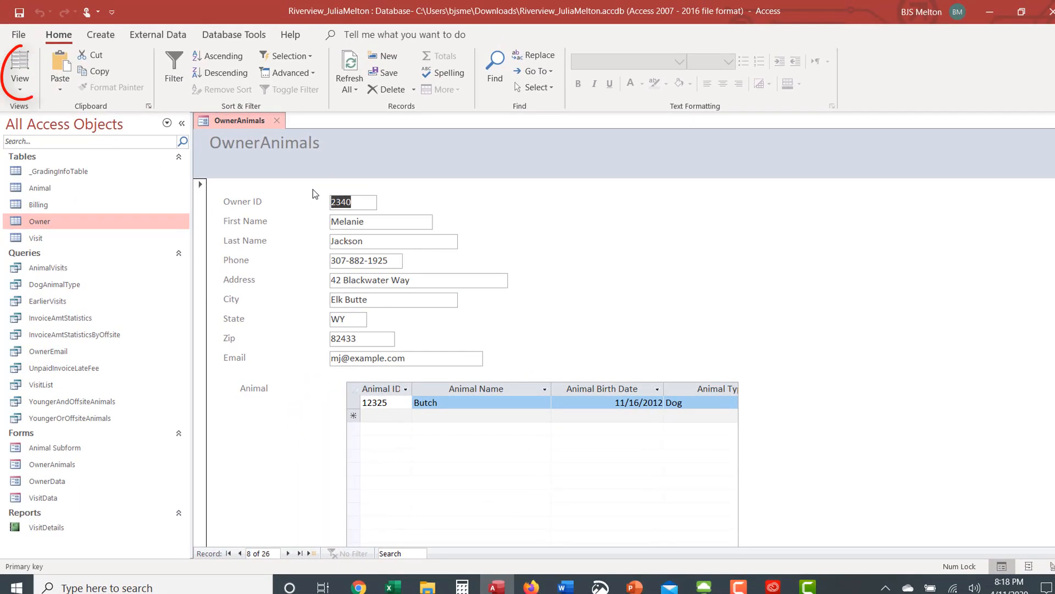
Step: In Layout View, add a space to change the form title to 'Owner Animals'
click(20, 65)
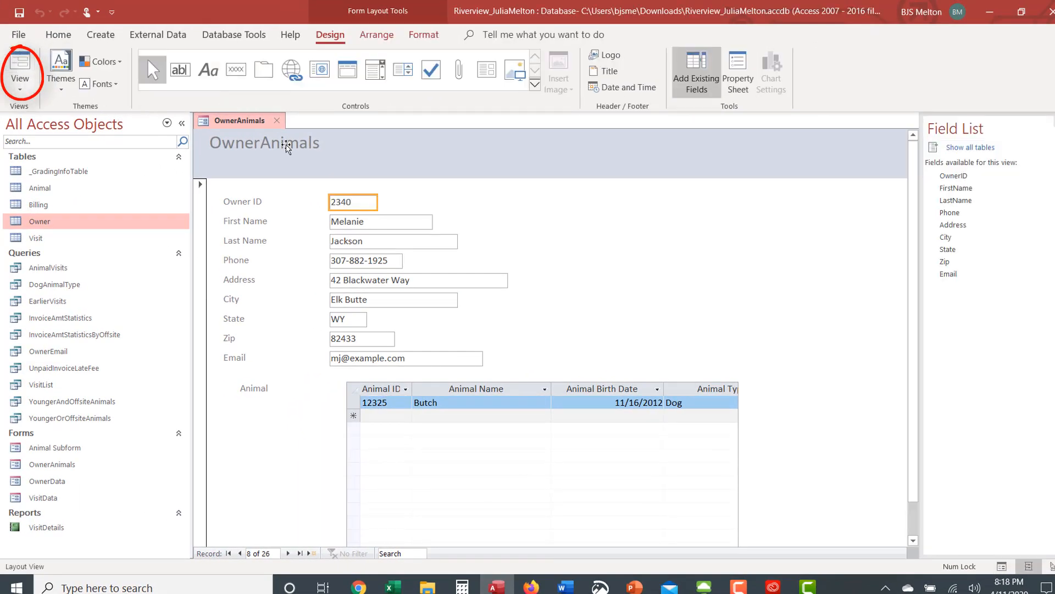
click(261, 144)
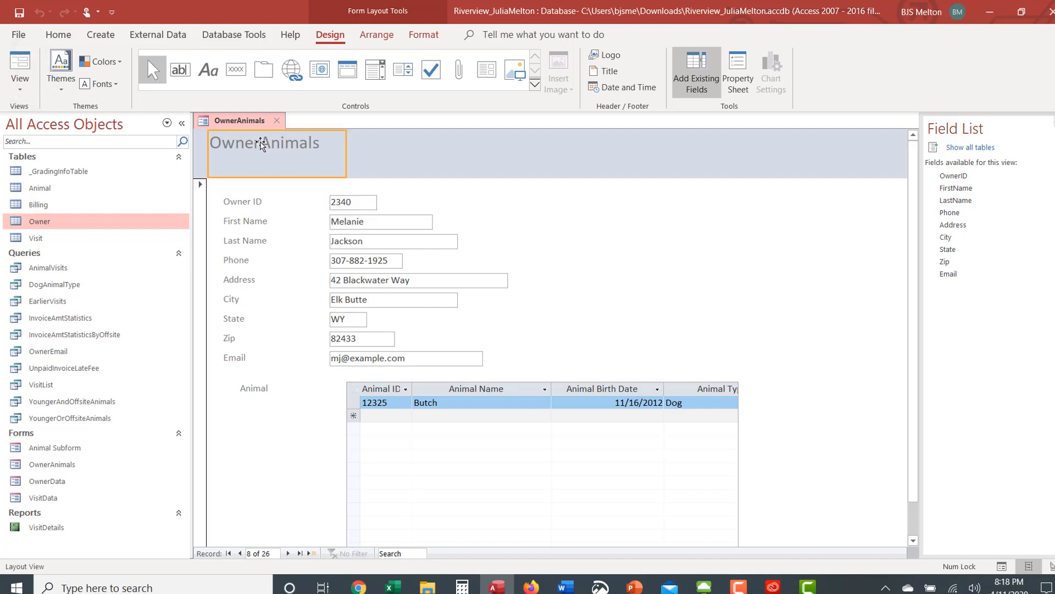
click(262, 144)
click(262, 144)
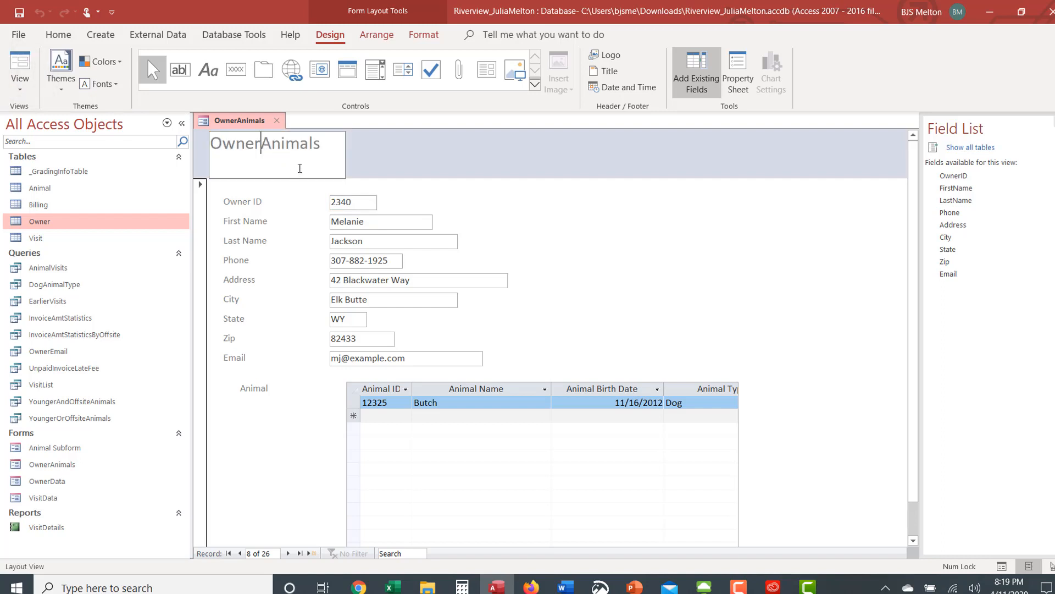
click(372, 169)
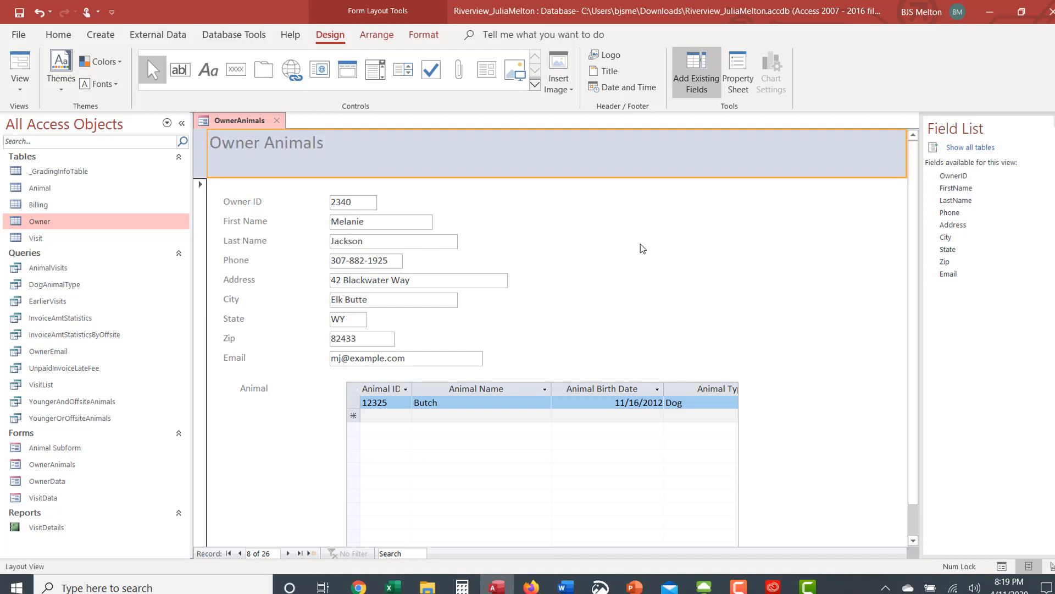
click(738, 449)
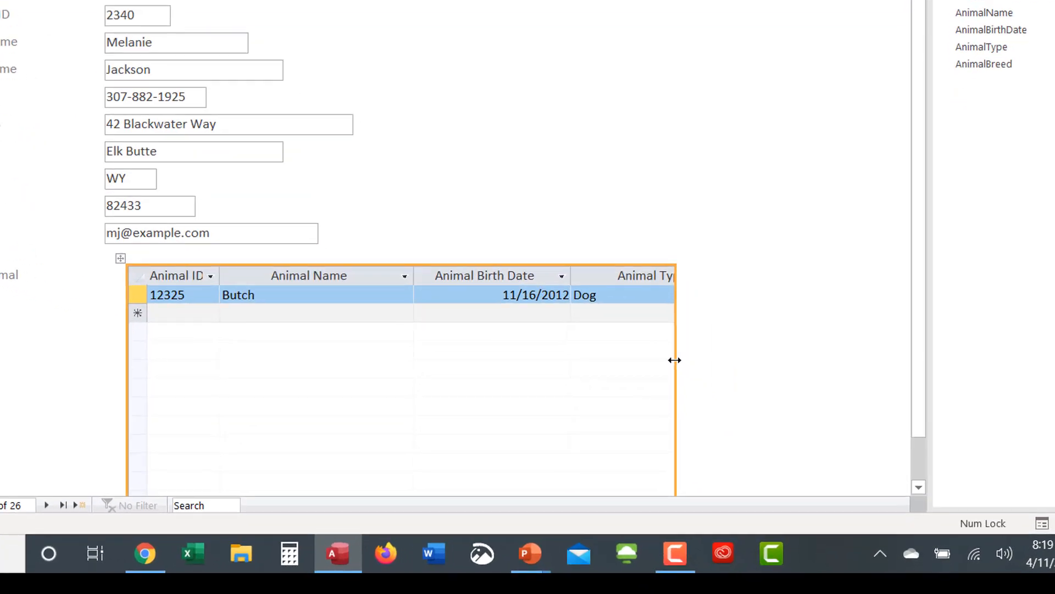
Step: Close the Field List and drag the Animal subform wider to show all five columns
drag(674, 360, 895, 327)
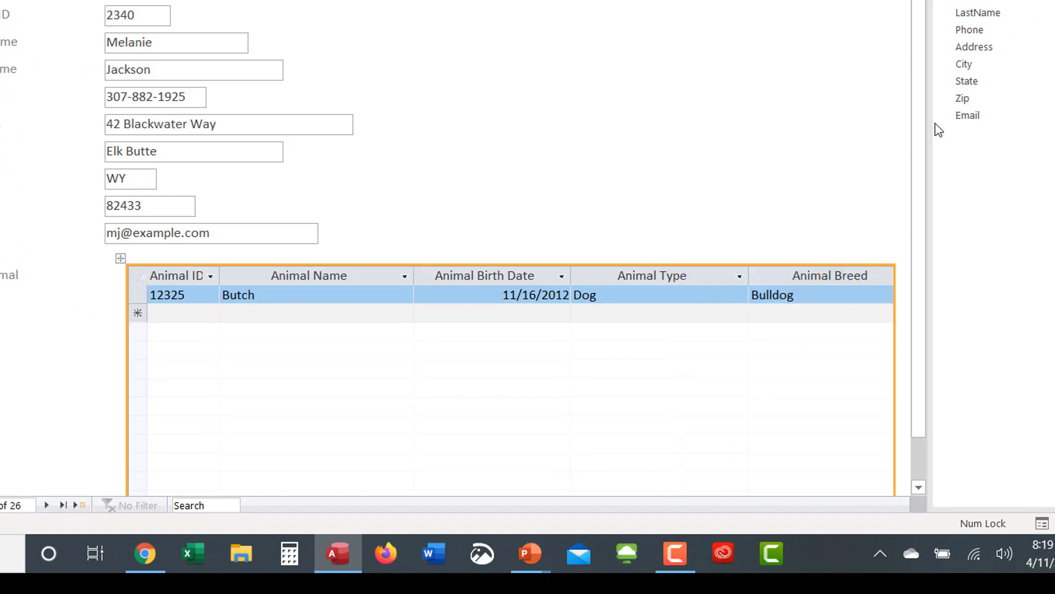
key(alt+F8)
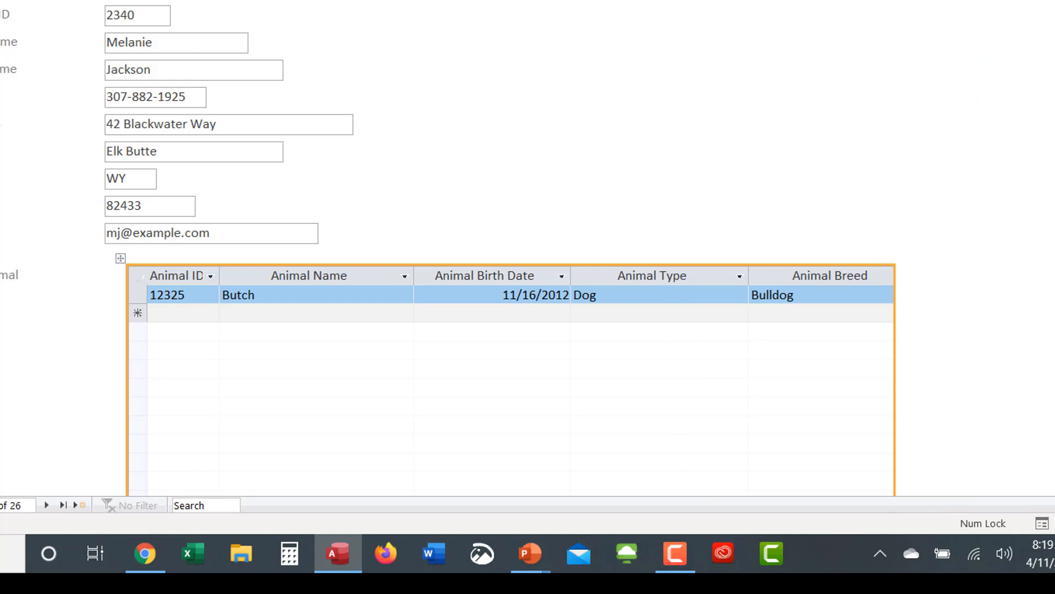
drag(894, 338, 999, 317)
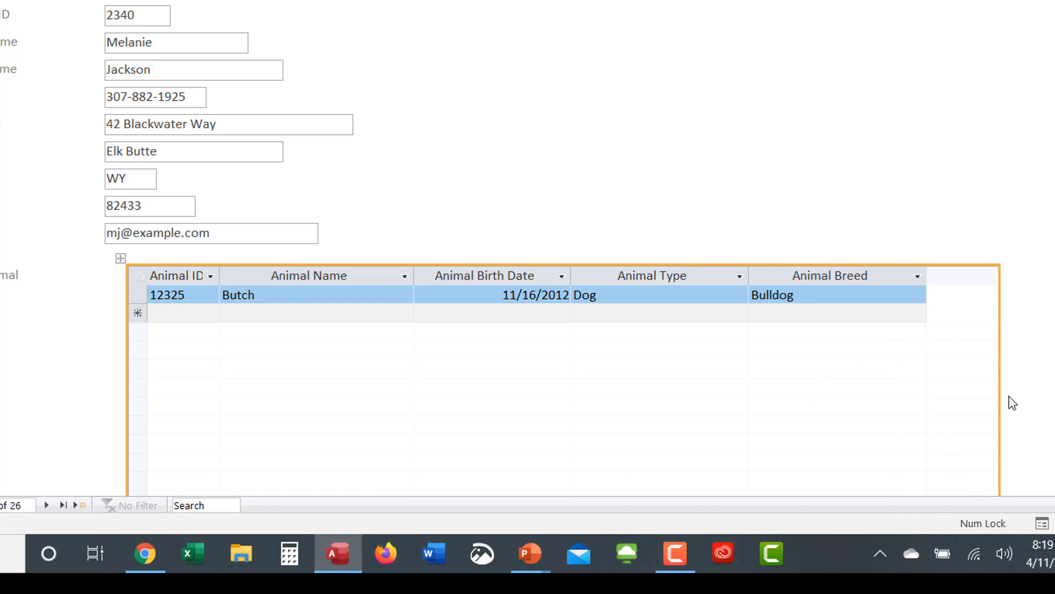
key(ctrl+z)
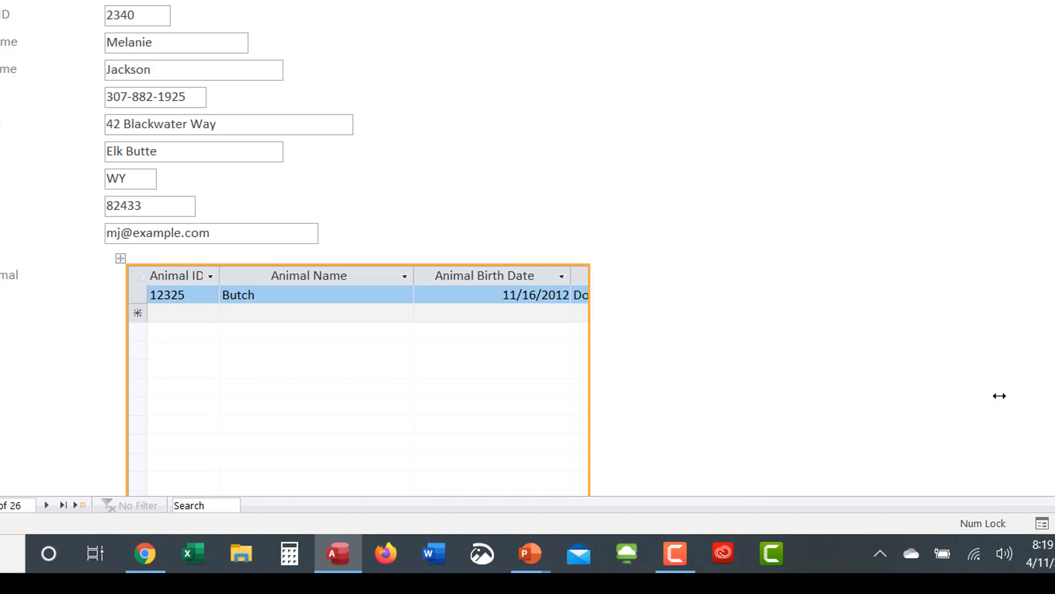
click(594, 400)
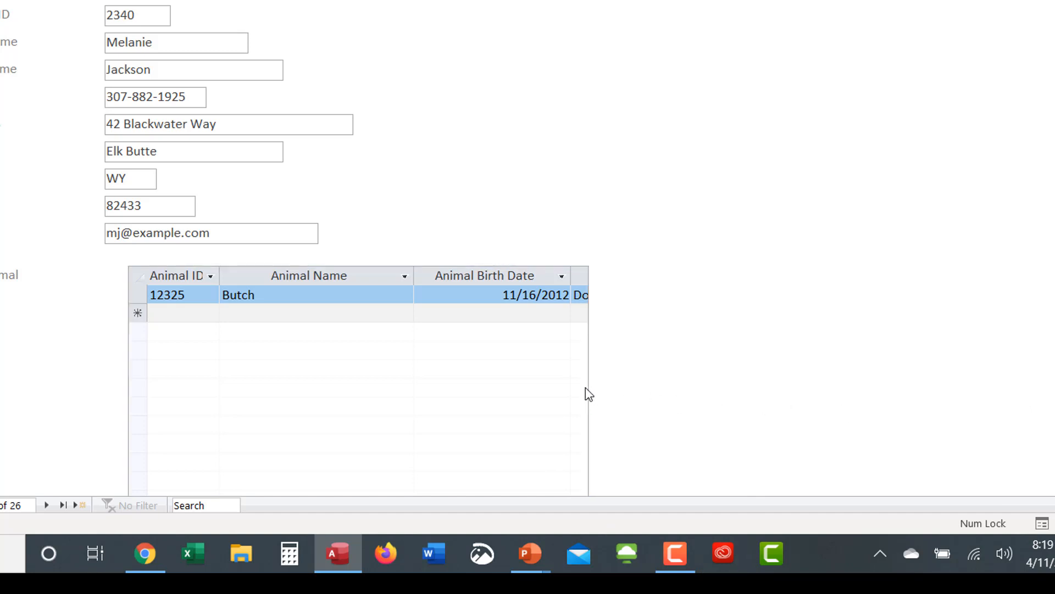
click(534, 348)
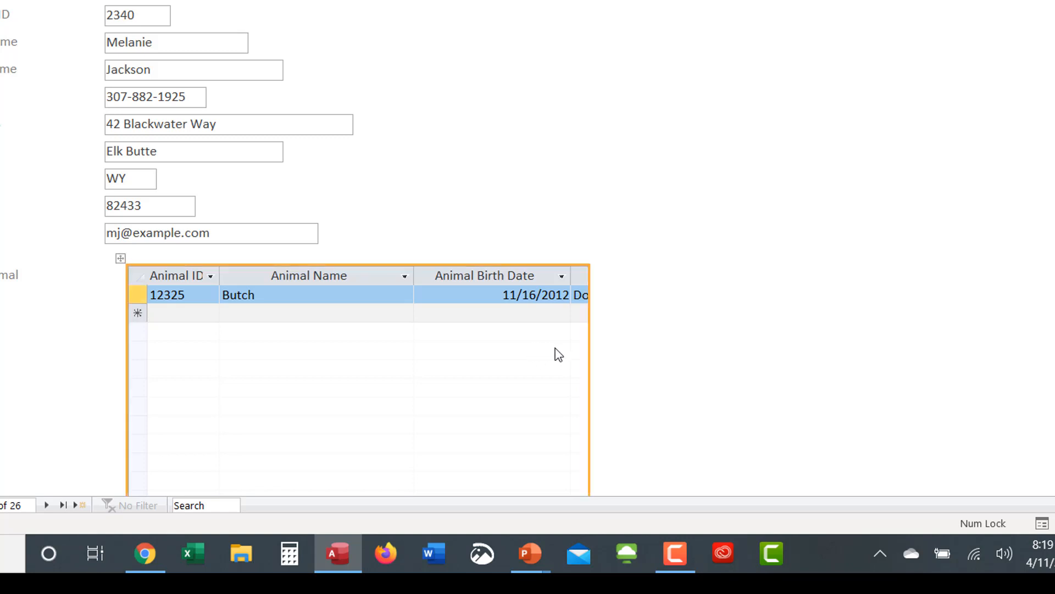
drag(589, 354, 1021, 322)
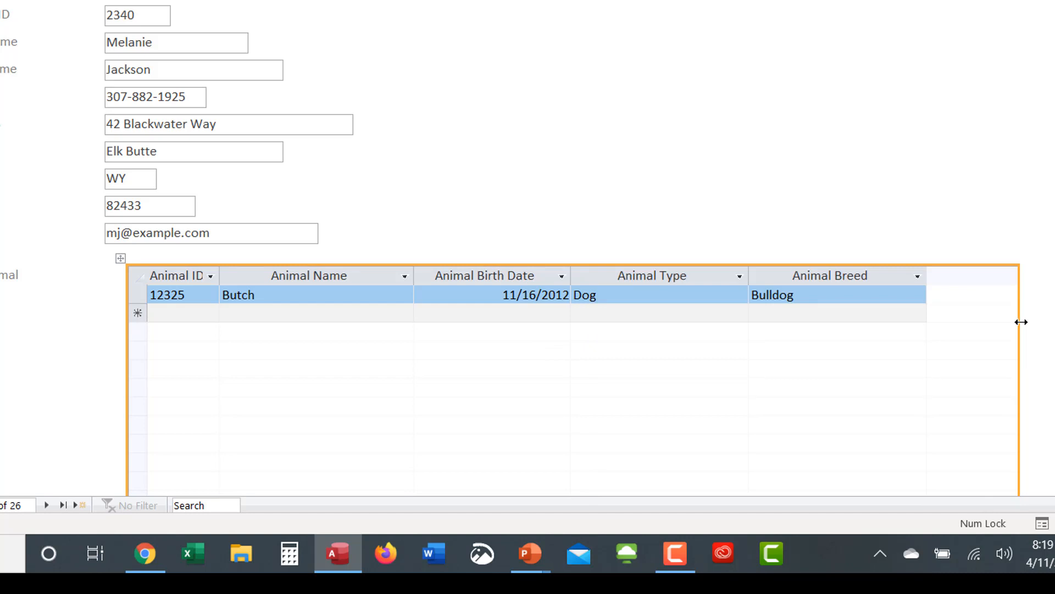
Step: Page forward through the owner records one at a time
click(45, 505)
click(46, 505)
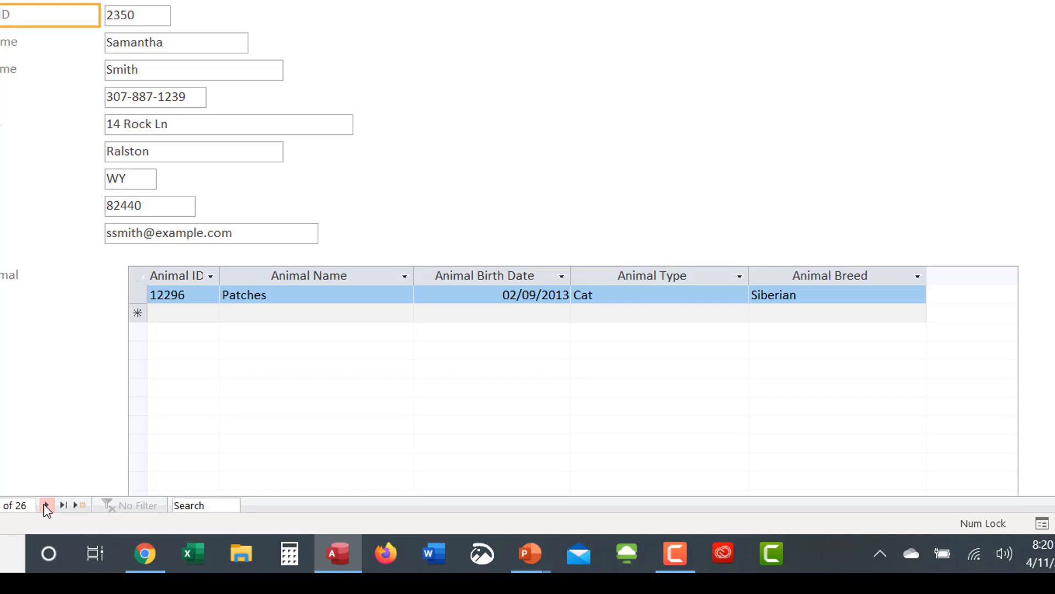
click(45, 504)
click(45, 505)
click(45, 505)
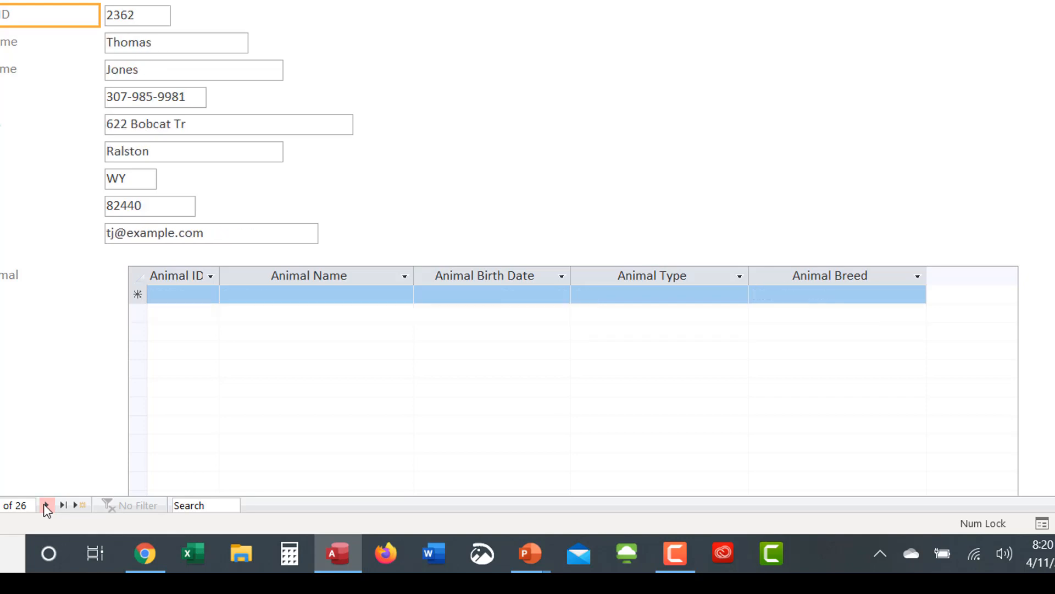
click(45, 505)
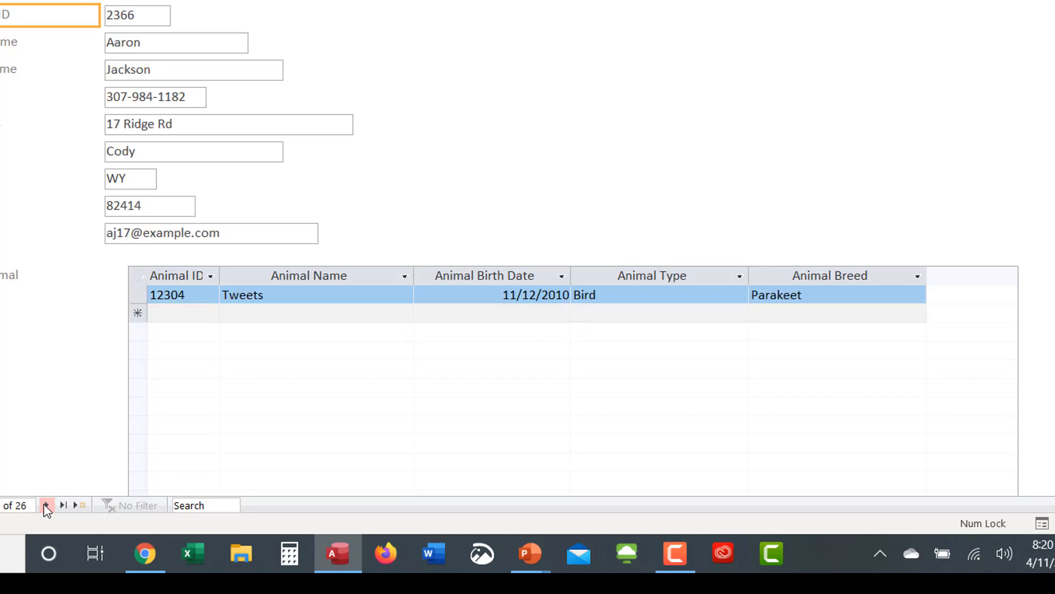
click(45, 505)
click(45, 505)
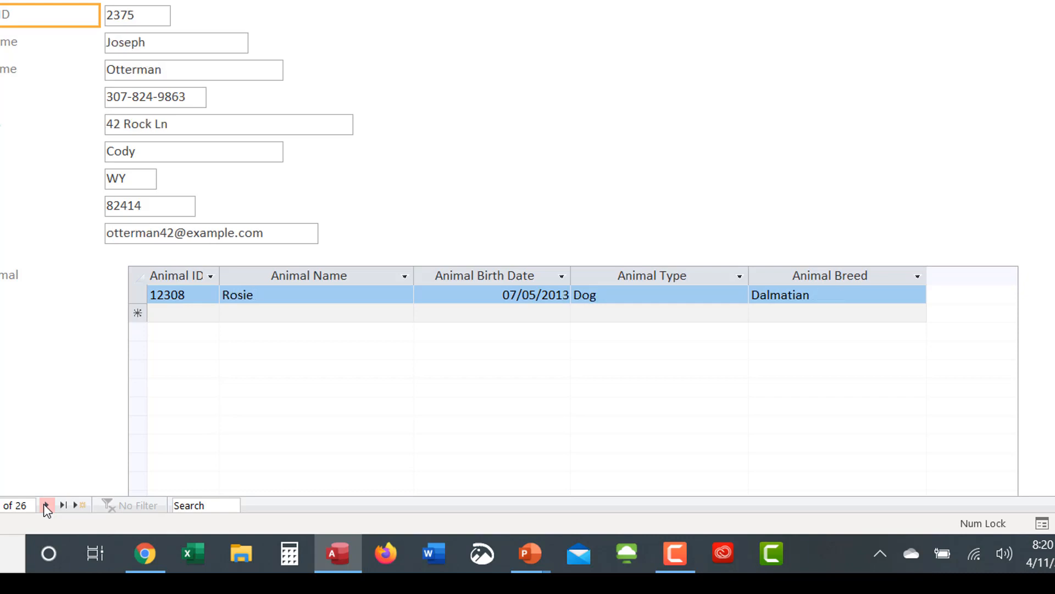
click(45, 505)
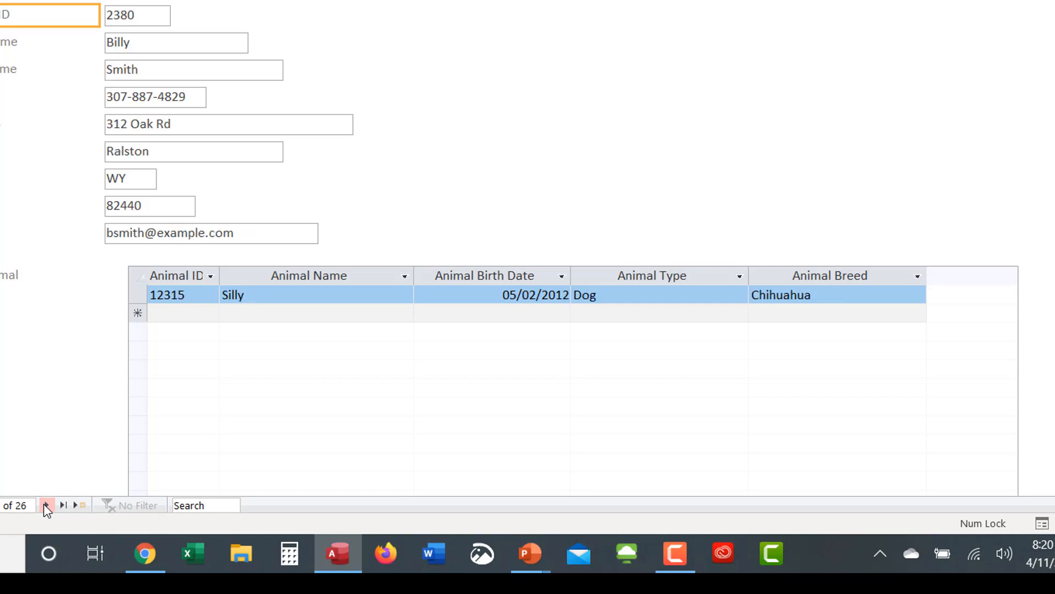
click(45, 505)
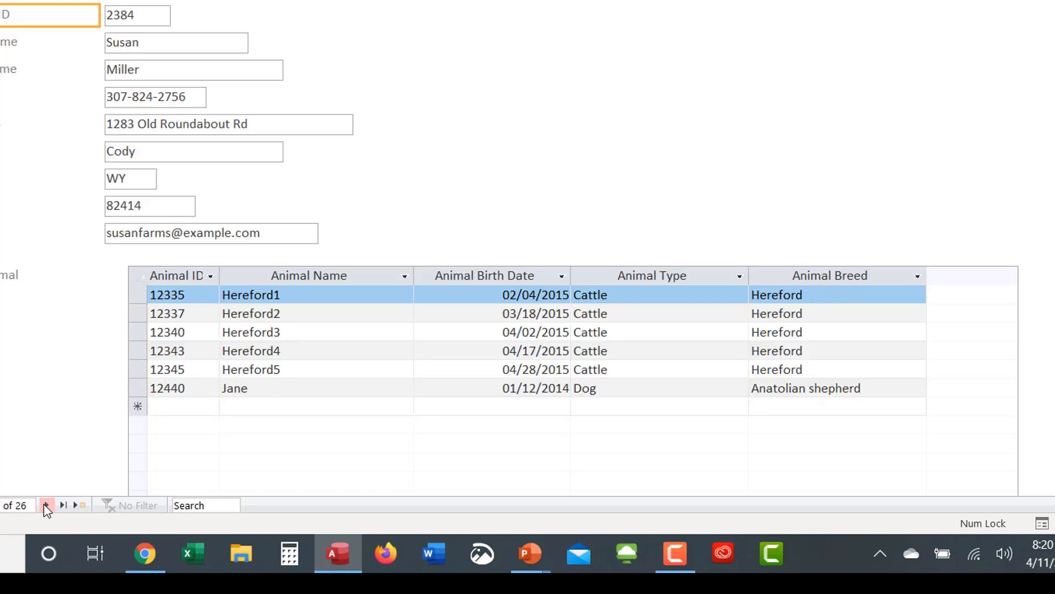
click(45, 505)
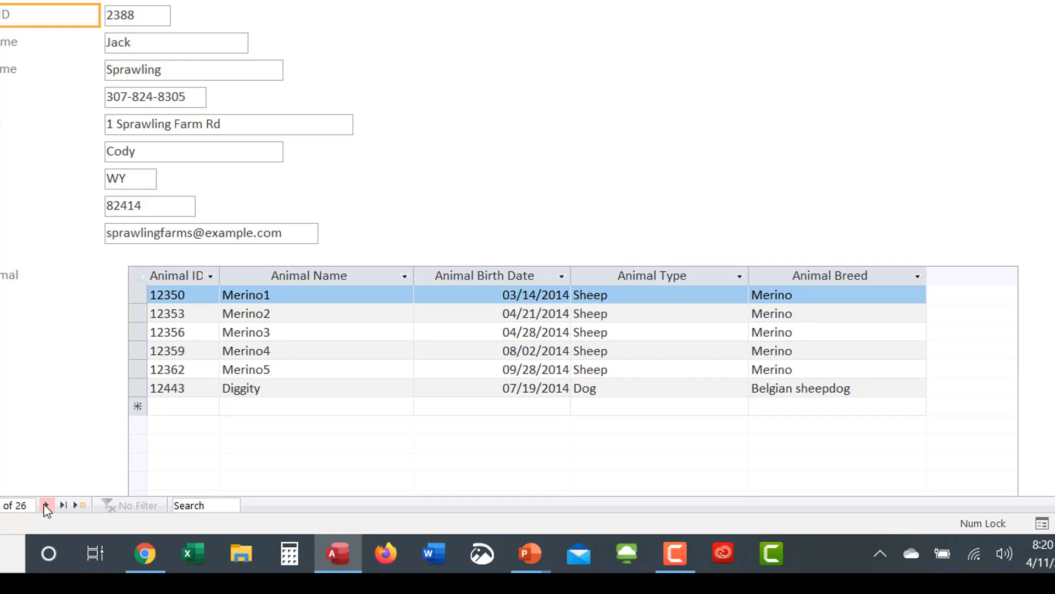
click(45, 504)
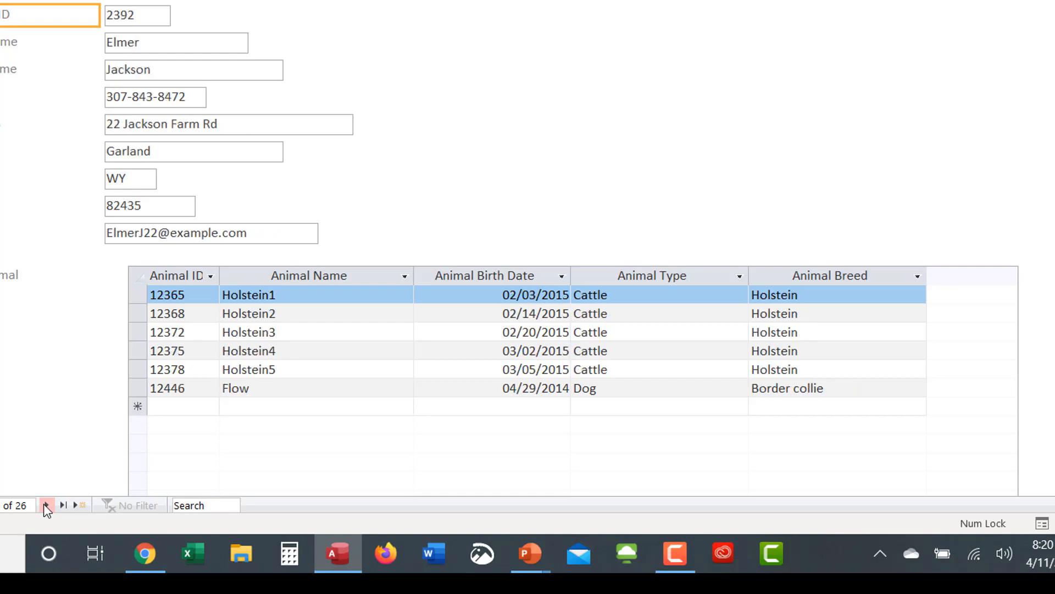
click(45, 505)
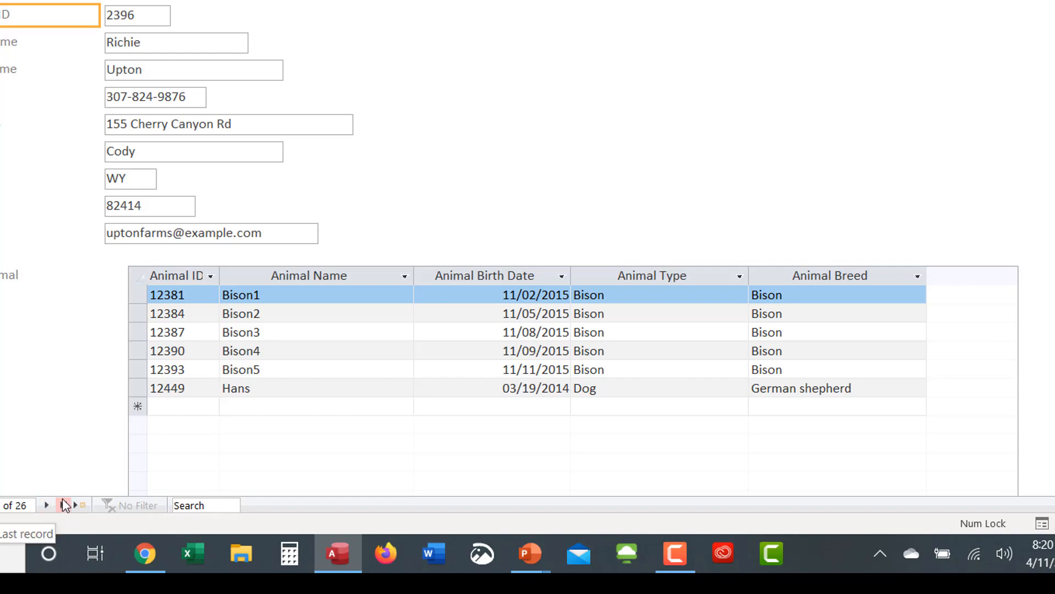
Step: Jump to the last owner record and close the OwnerAnimals form
click(65, 505)
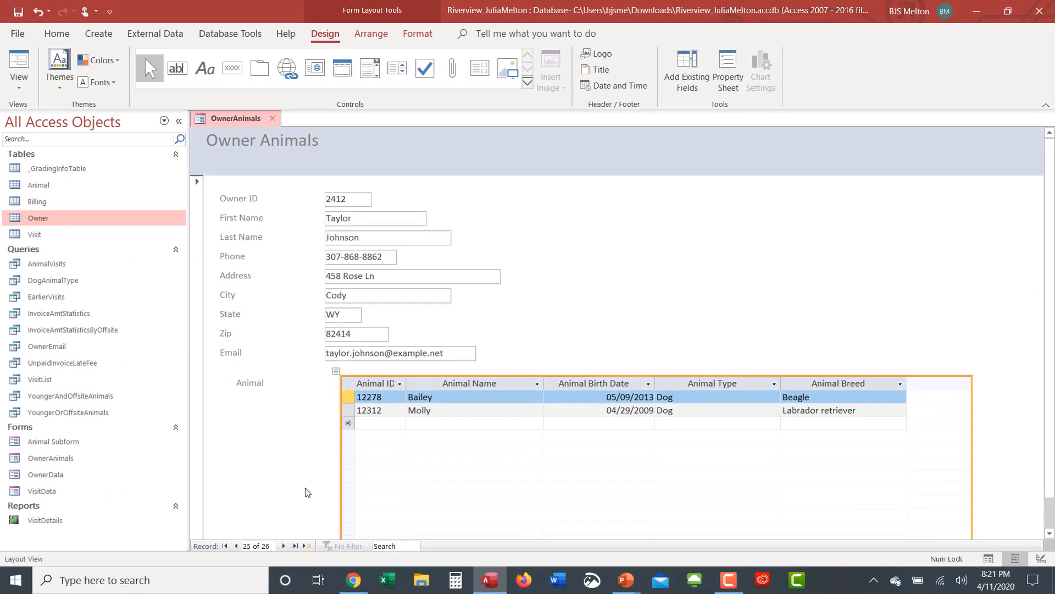
click(306, 492)
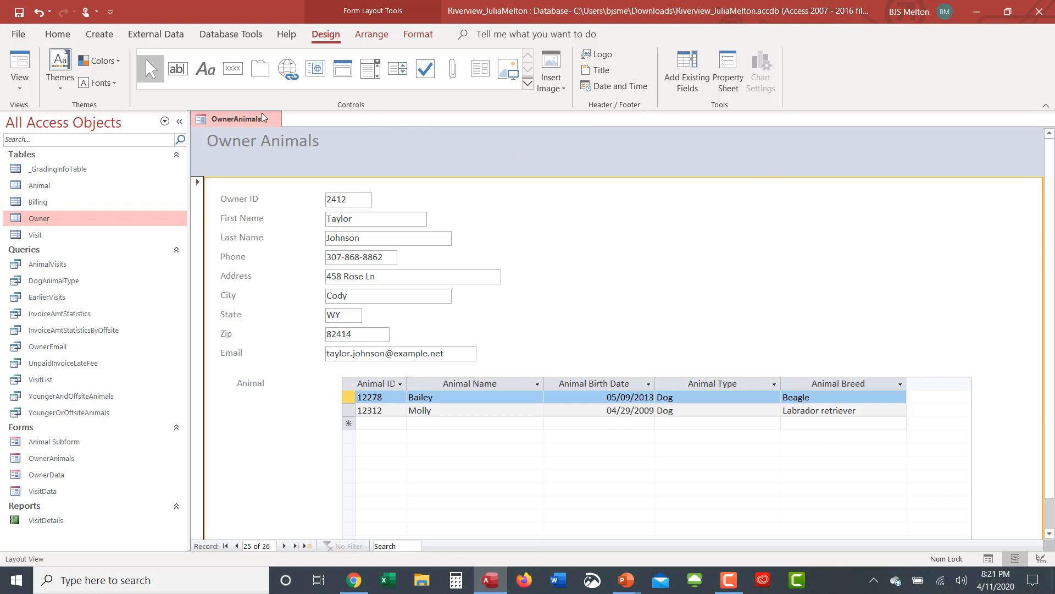
click(276, 120)
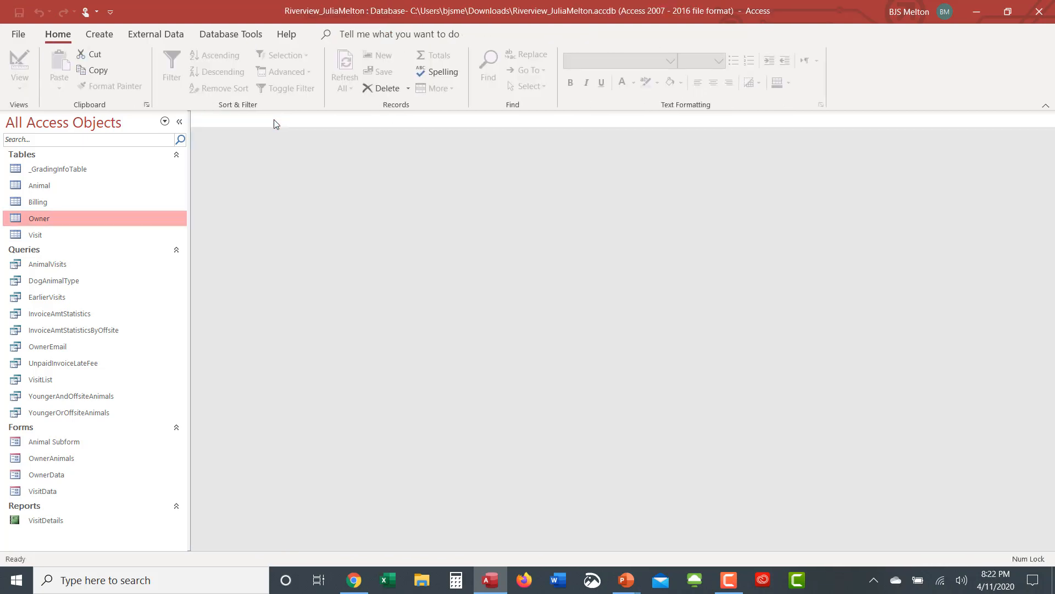